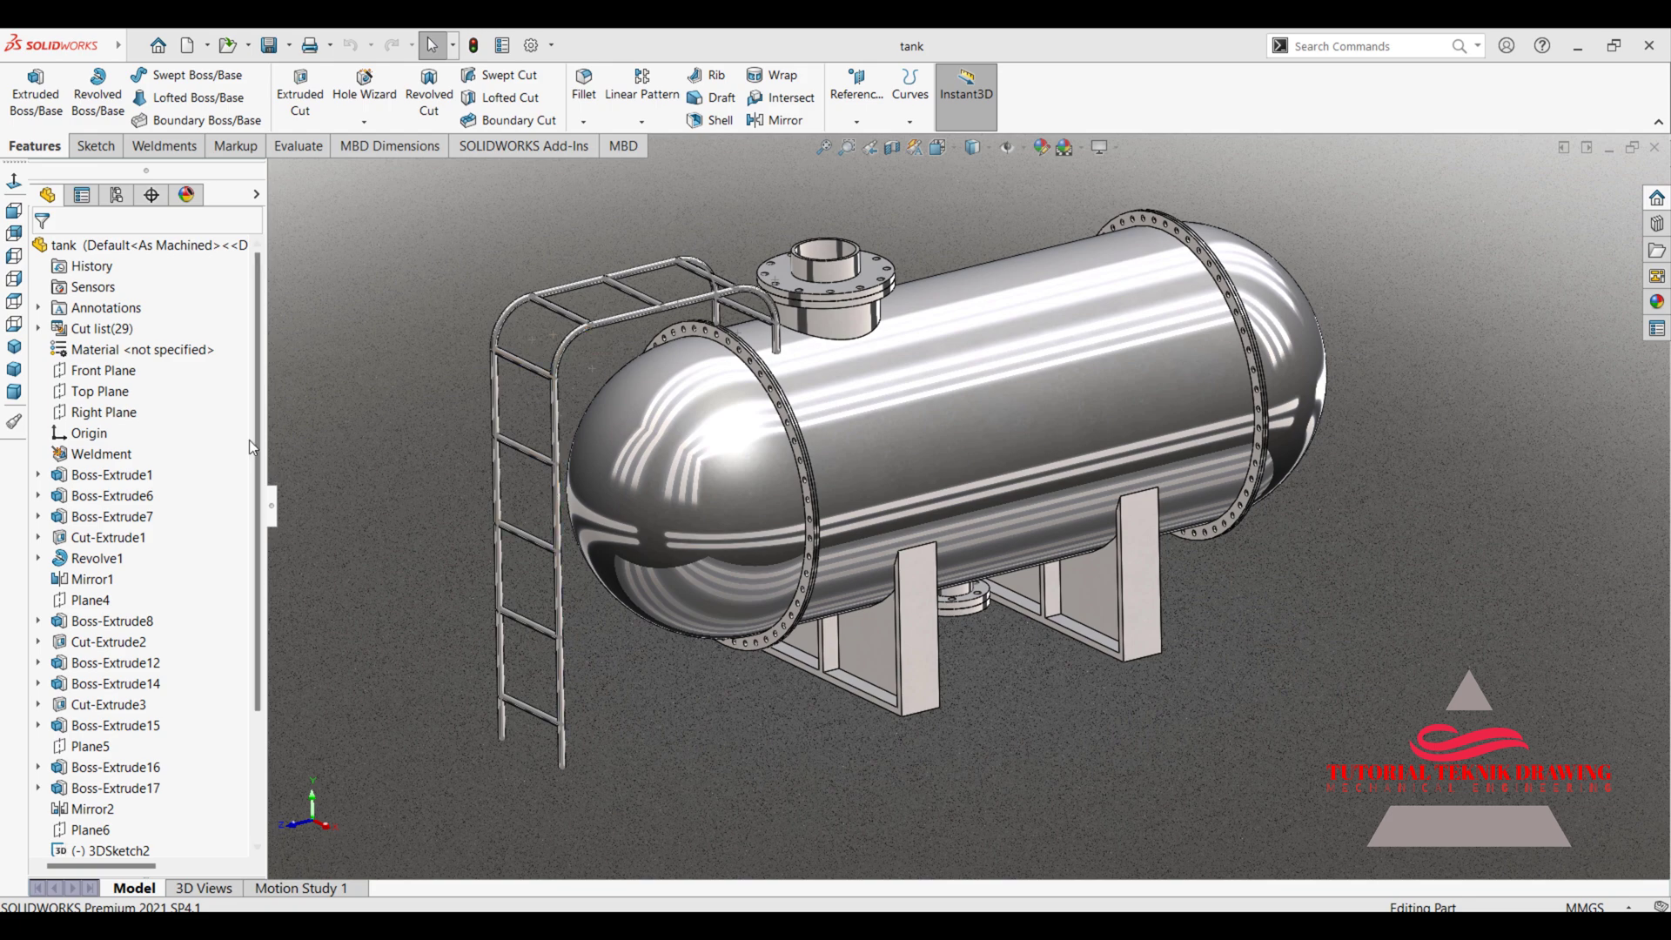
Delete the ladder's Pipe 1.5 SCH 40(1) weldment feature, confirming removal of its dependents
{"action": "left_click_drag", "start_coordinate": [260, 444], "coordinate": [252, 570]}
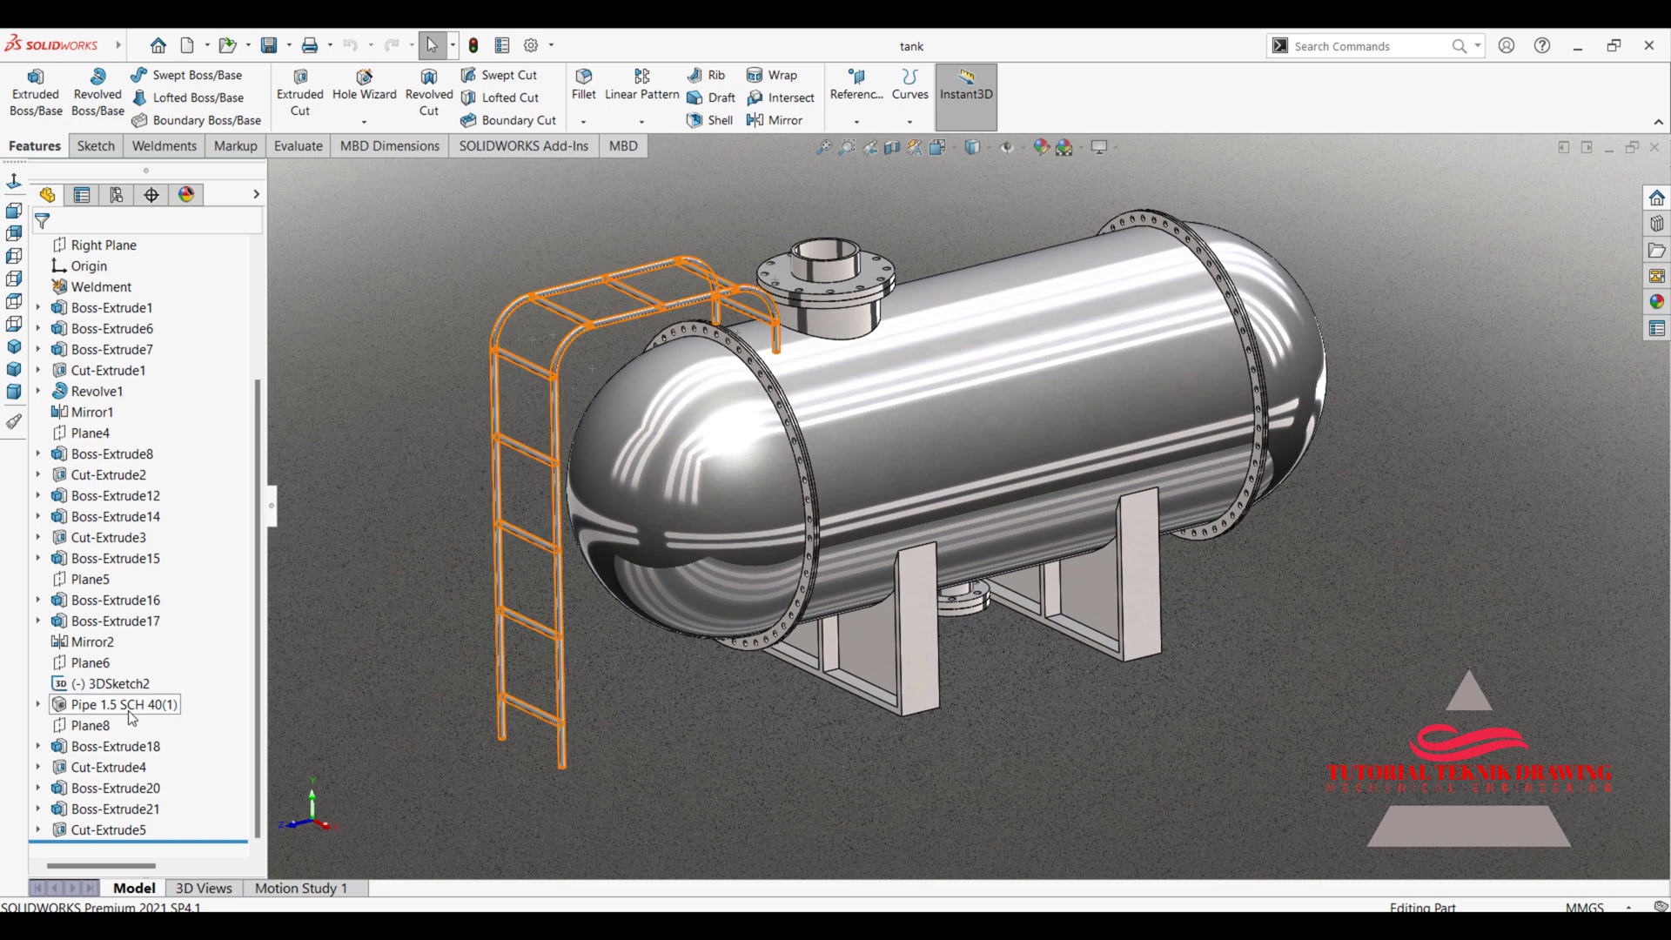
{"action": "left_click", "coordinate": [131, 707]}
{"action": "right_click", "coordinate": [131, 707]}
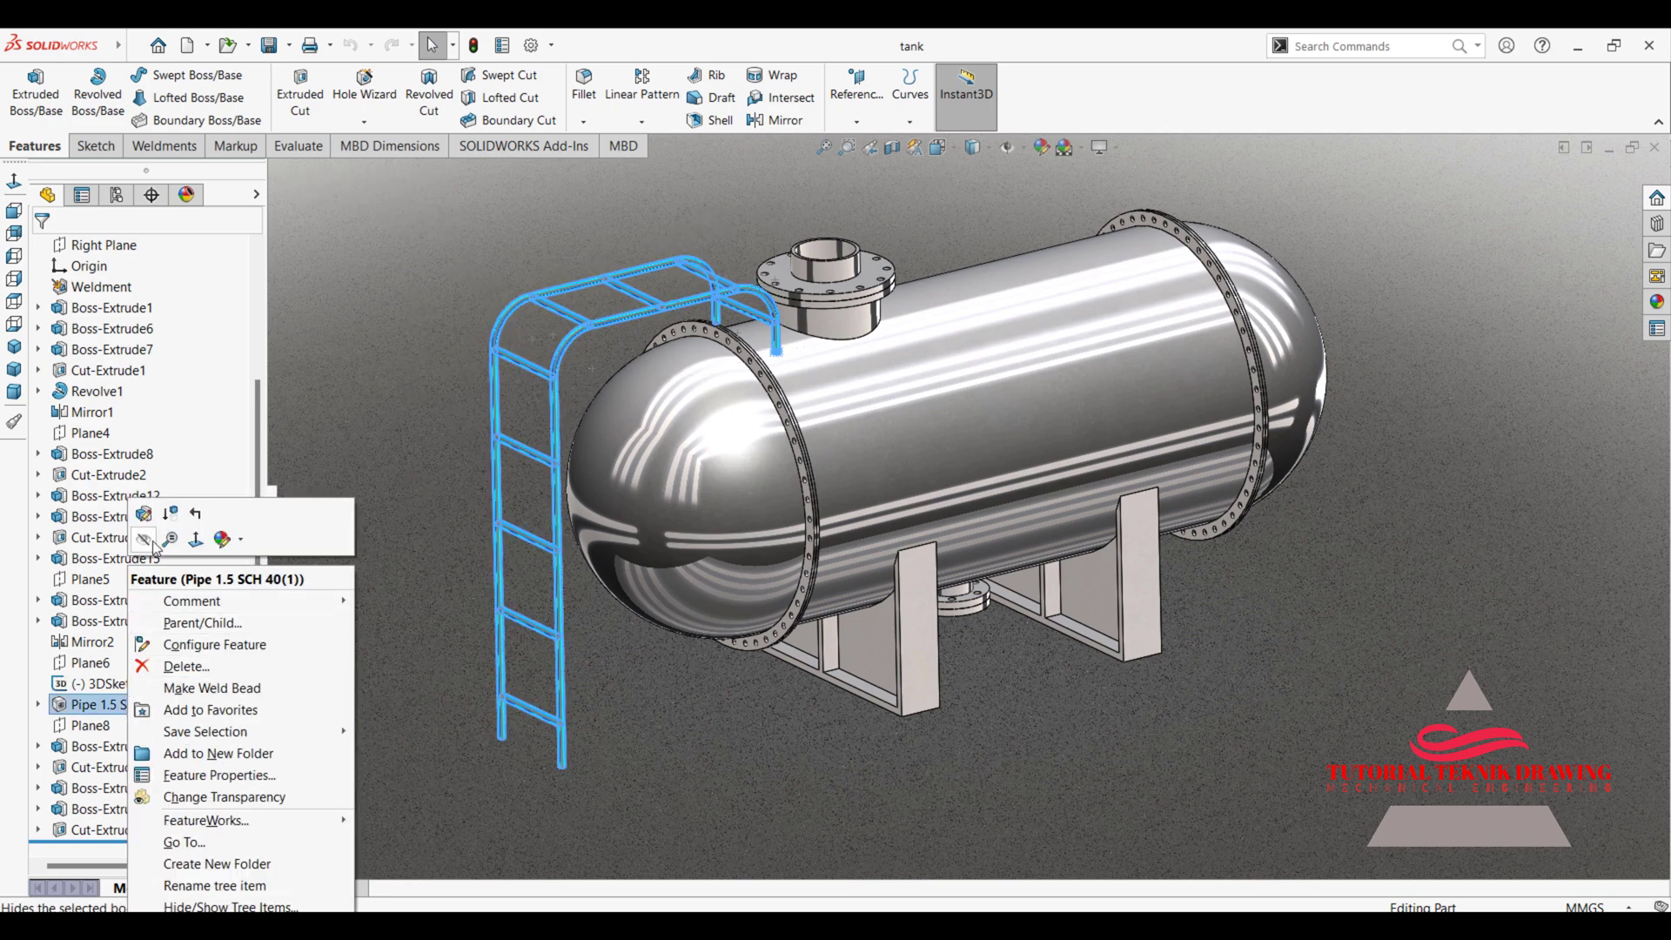
{"action": "left_click", "coordinate": [182, 666]}
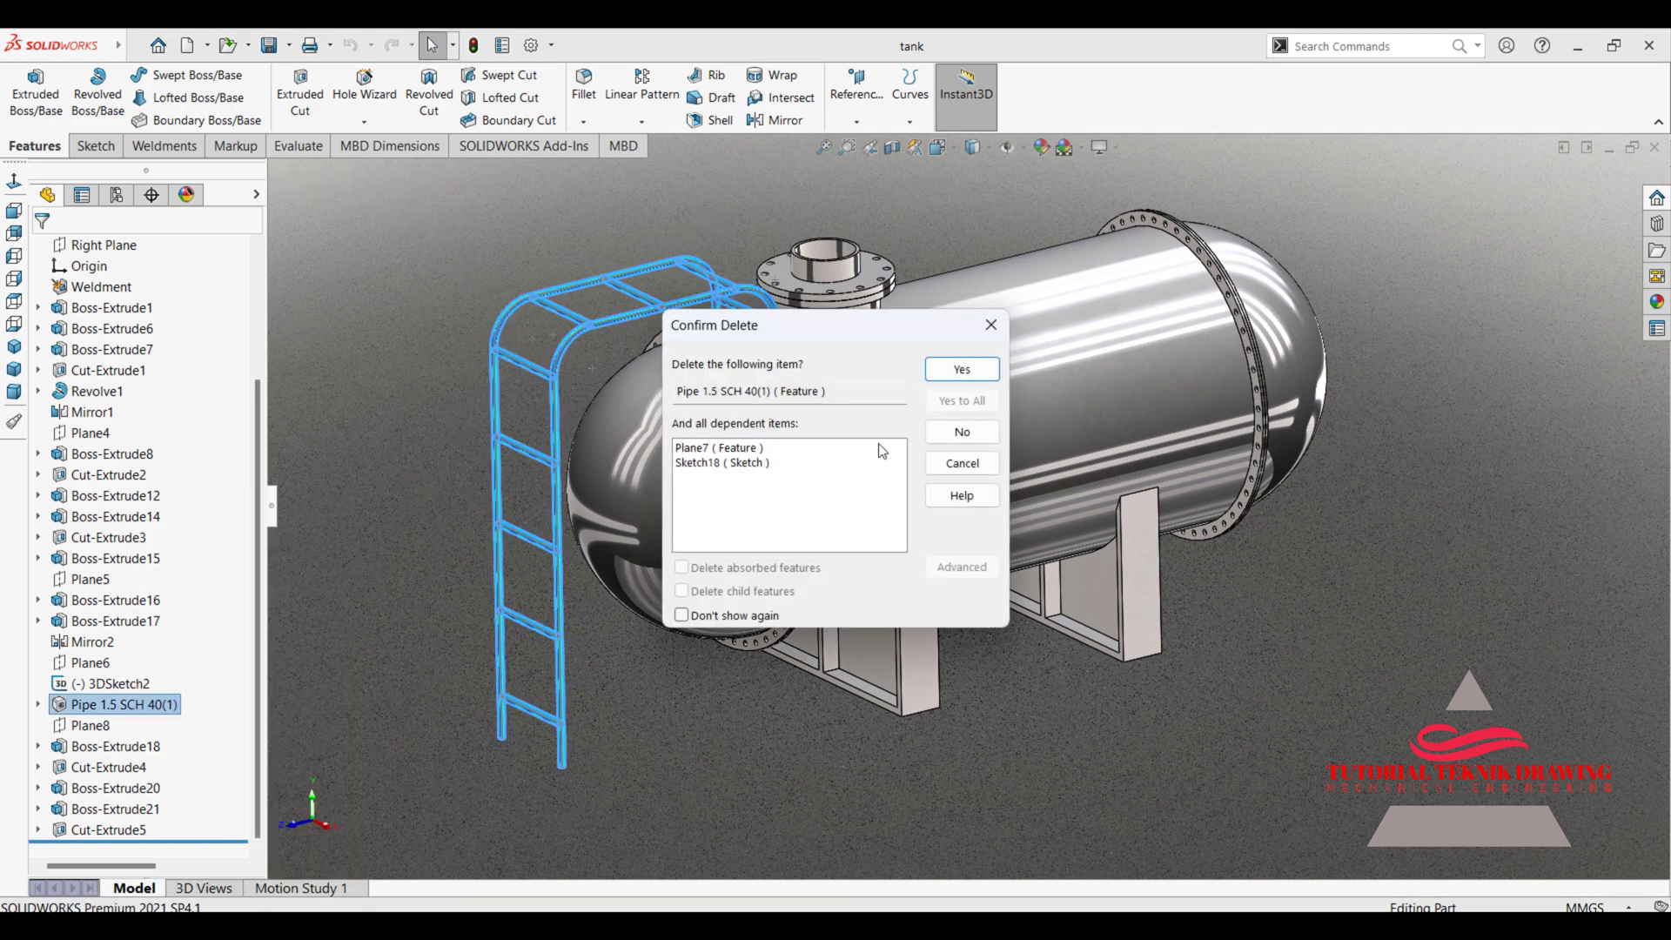
{"action": "left_click", "coordinate": [993, 370]}
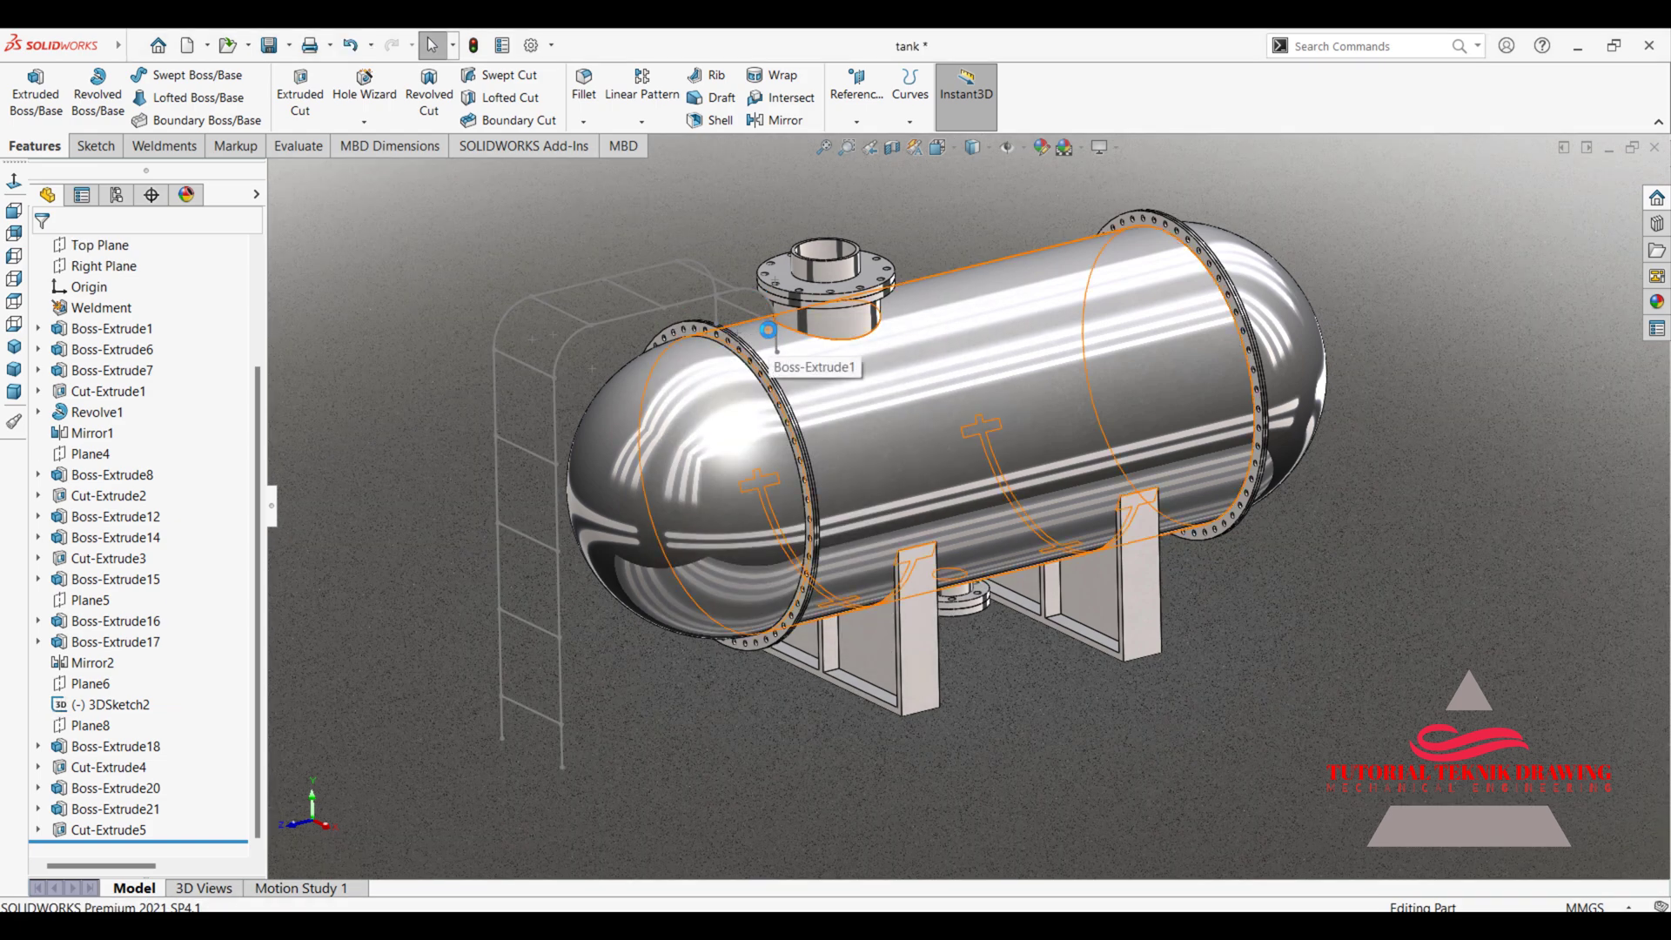
Delete the ladder's 3DSketch2 sketch as well
{"action": "right_click", "coordinate": [498, 463]}
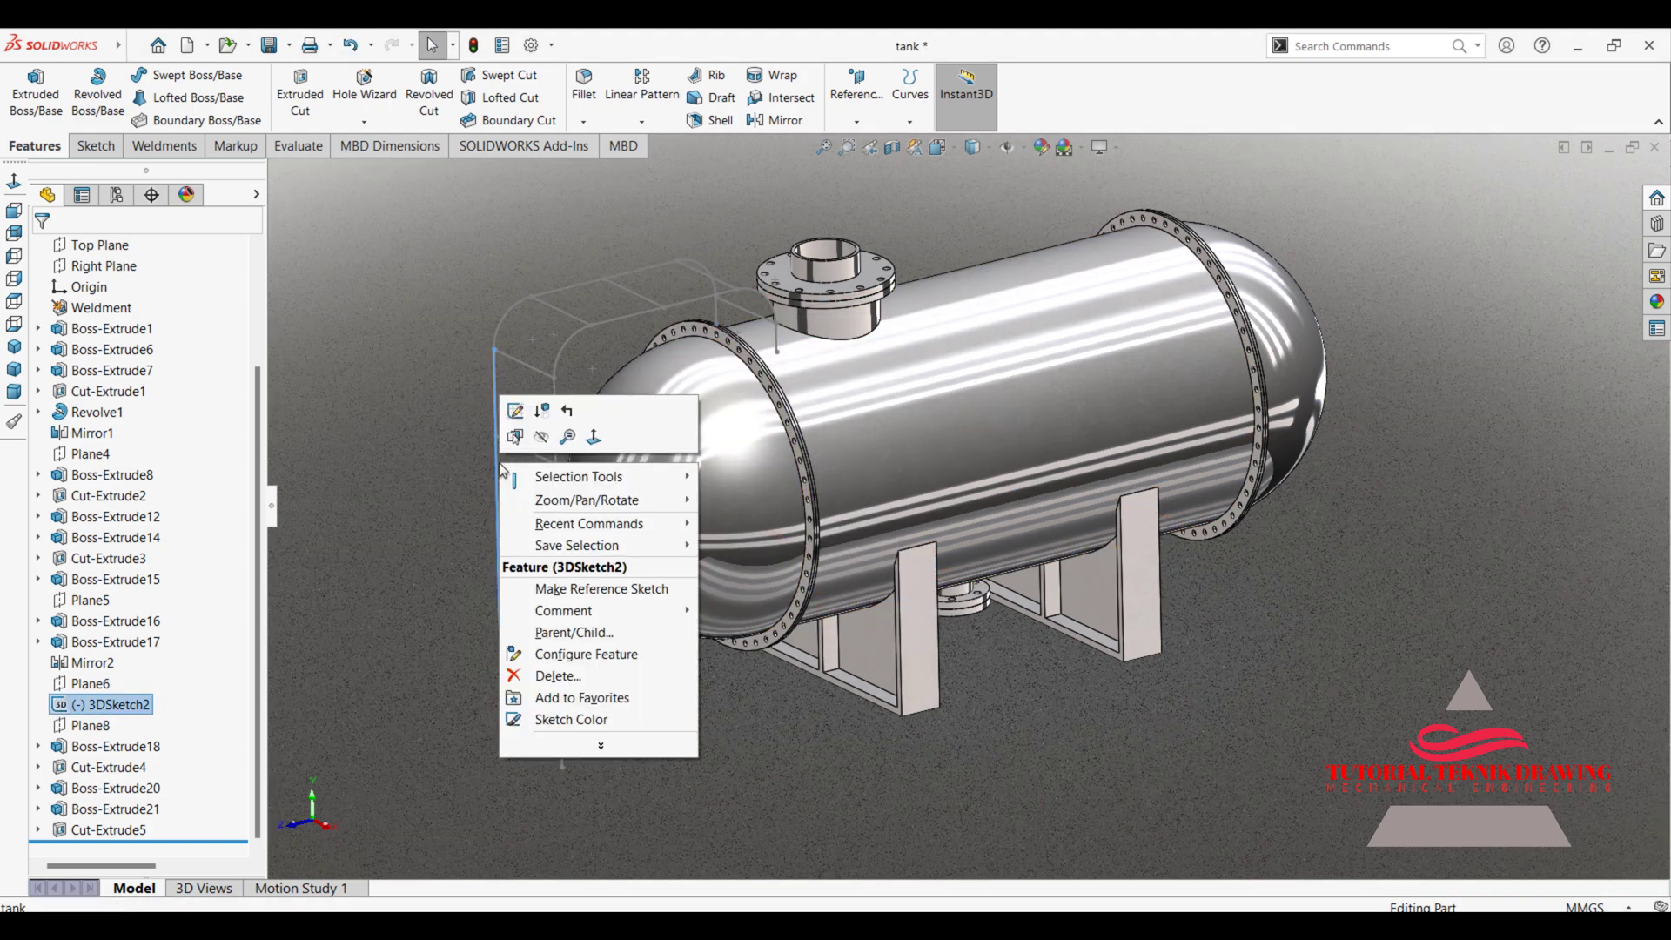
{"action": "right_click", "coordinate": [140, 704]}
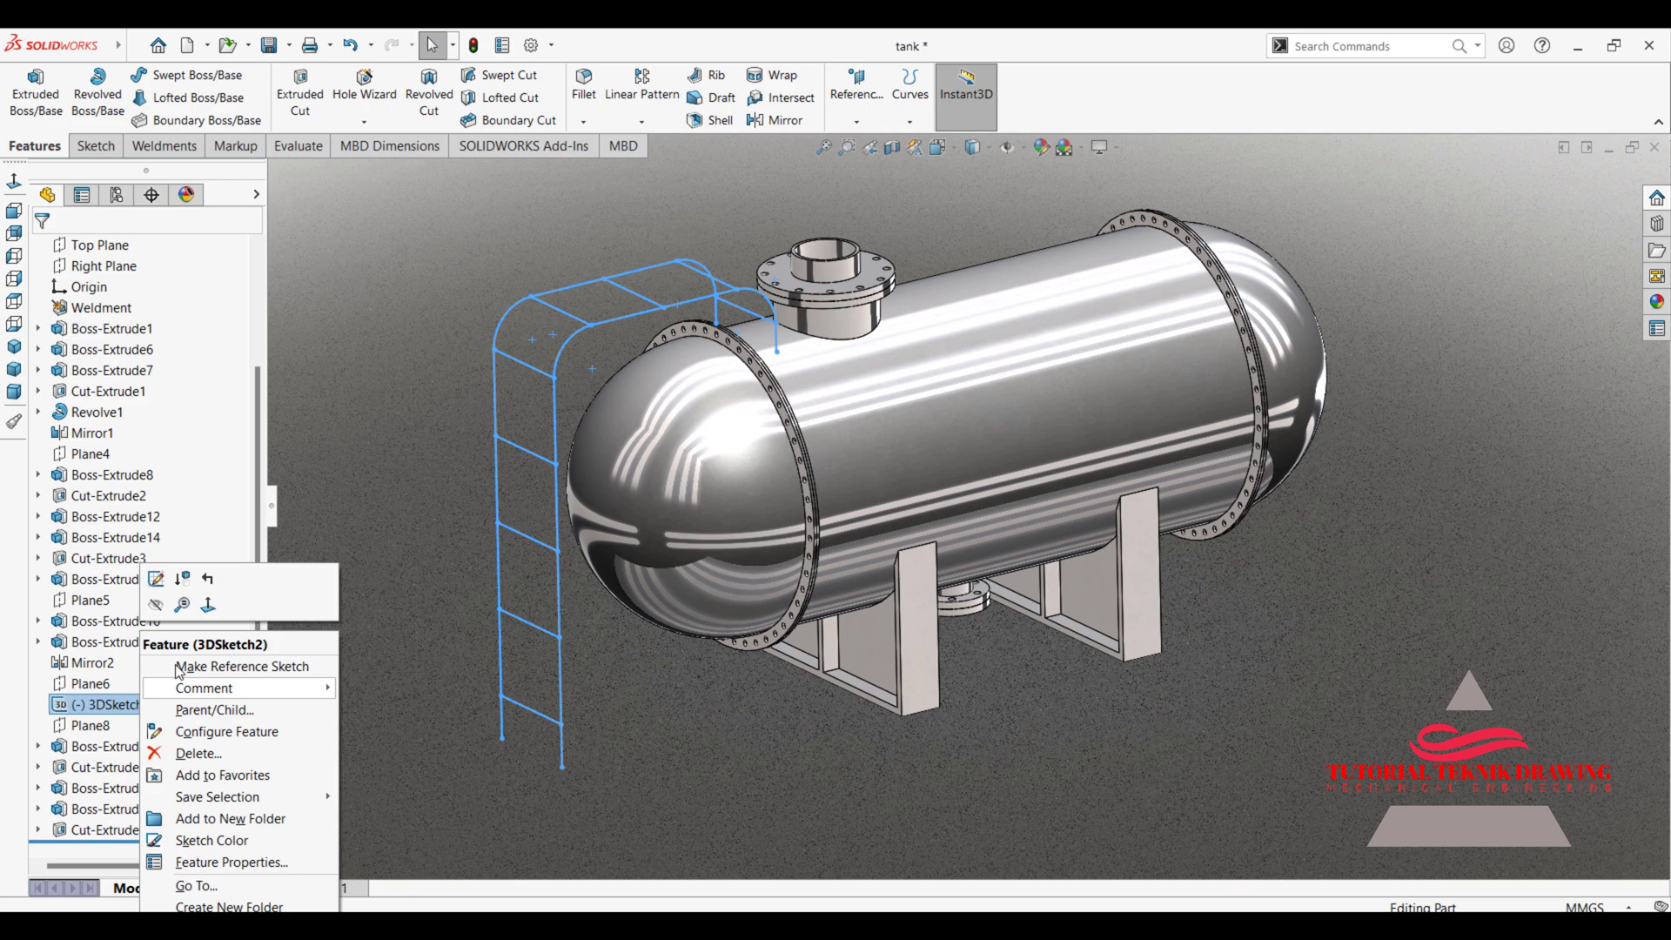
{"action": "left_click", "coordinate": [188, 754]}
{"action": "left_click", "coordinate": [964, 369]}
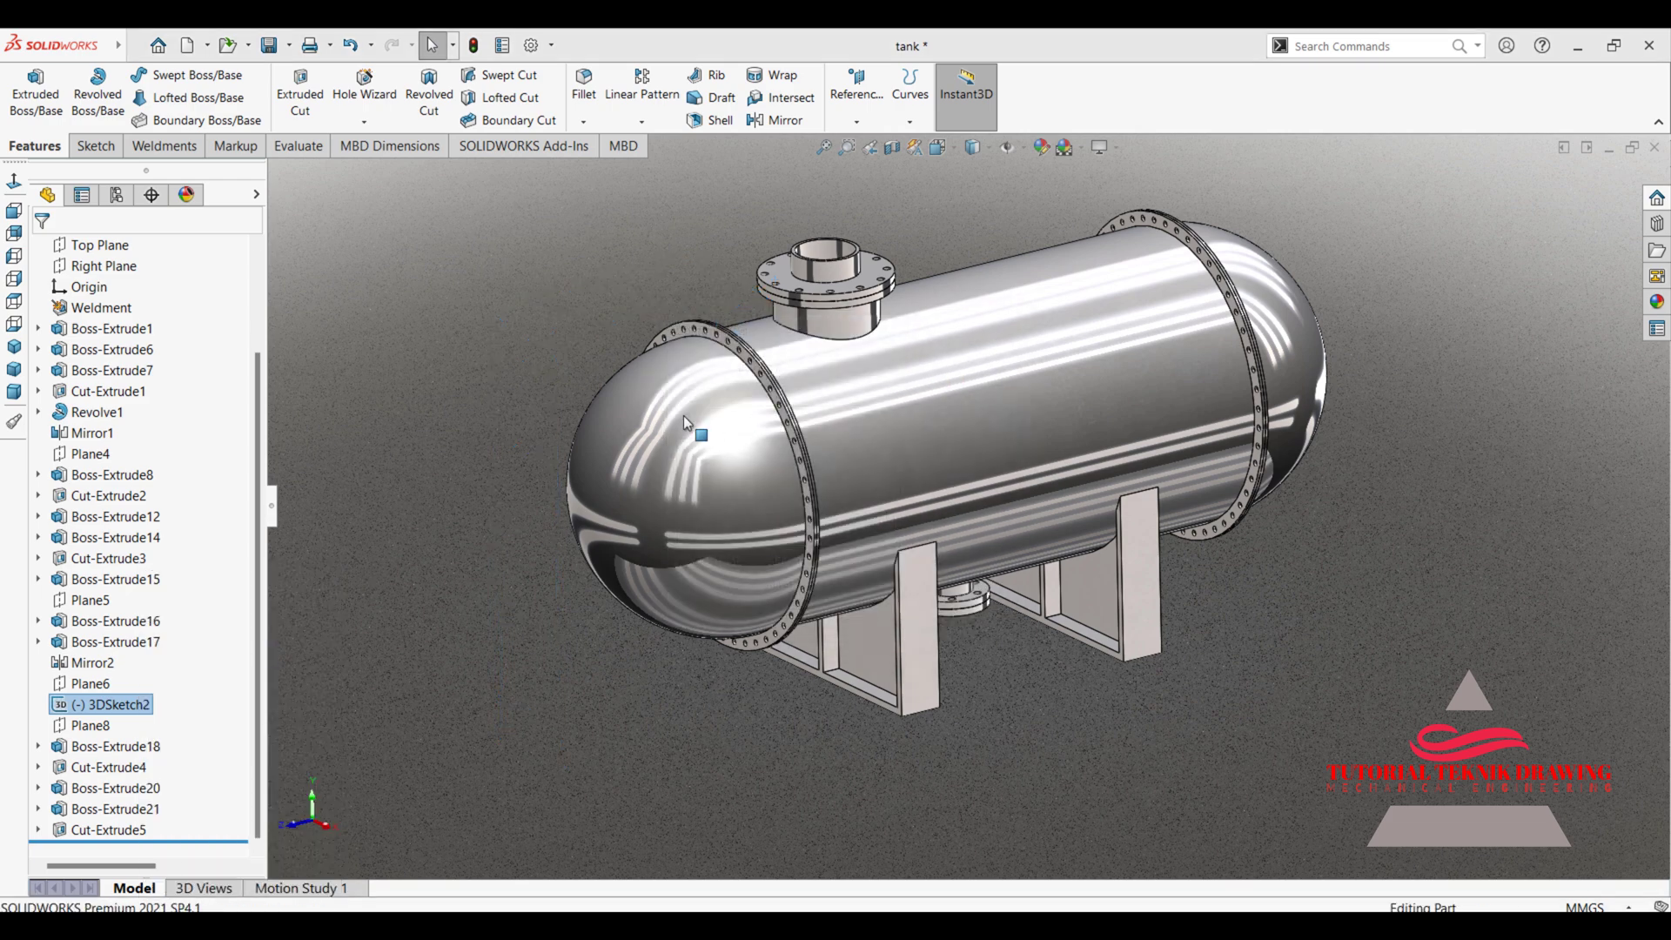
Enable the SOLIDWORKS Simulation add-in in the Add-Ins list
{"action": "scroll", "coordinate": [1147, 367], "scroll_direction": "down", "scroll_amount": 2}
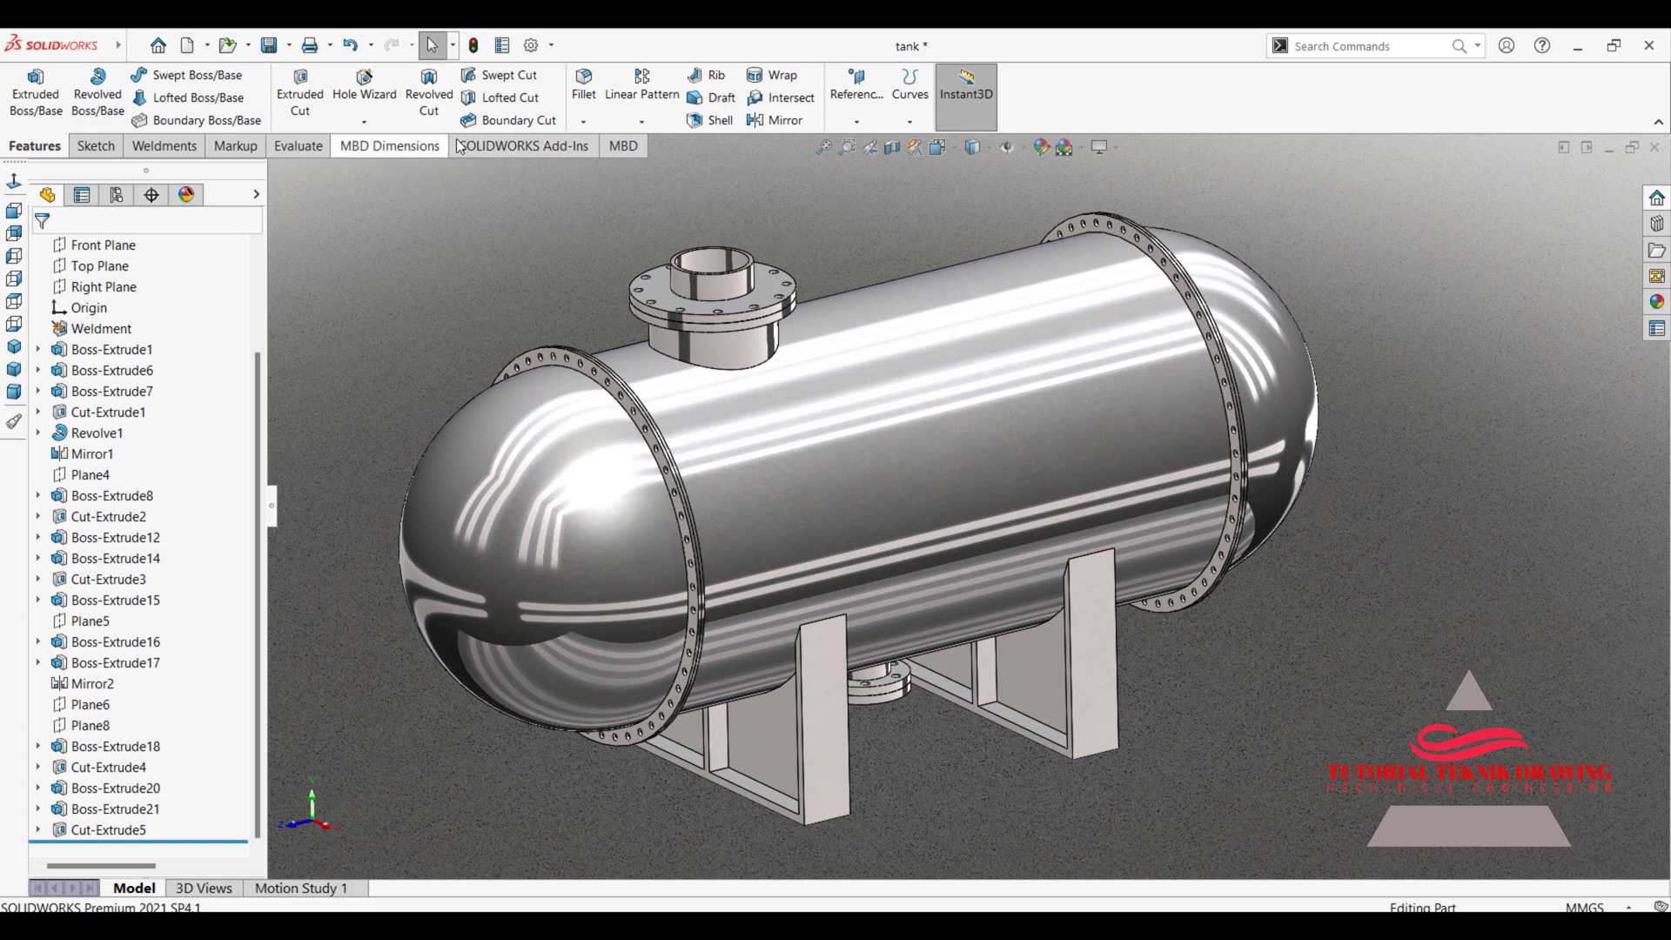
{"action": "left_click", "coordinate": [552, 53]}
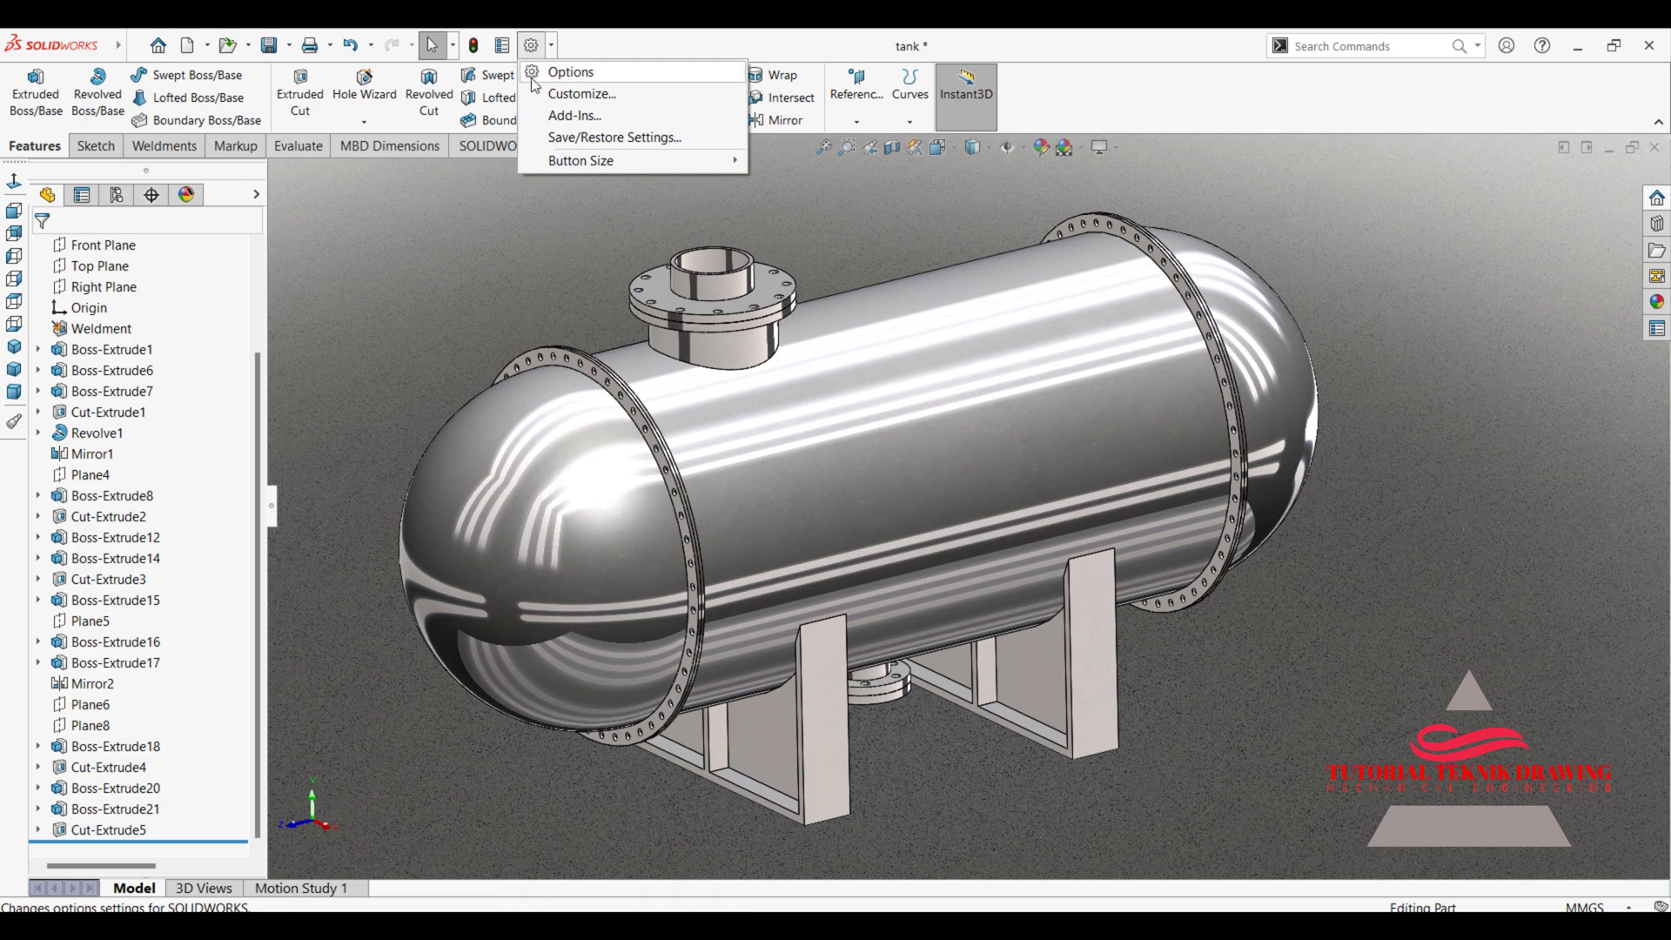
{"action": "left_click", "coordinate": [590, 122]}
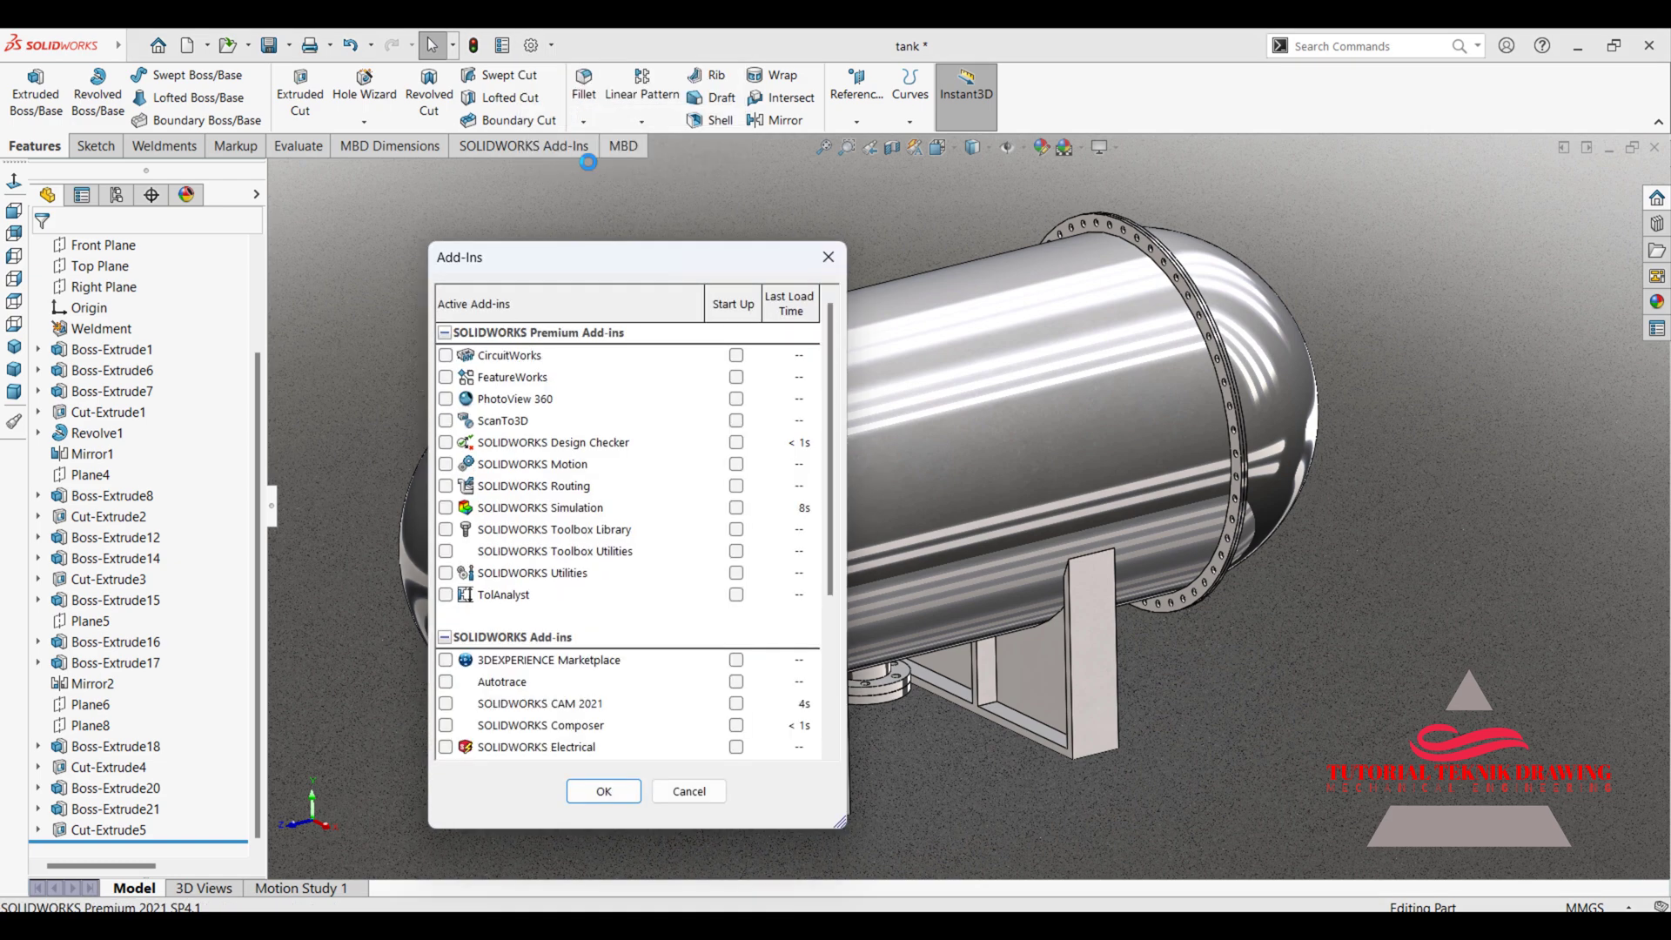
{"action": "left_click", "coordinate": [446, 508]}
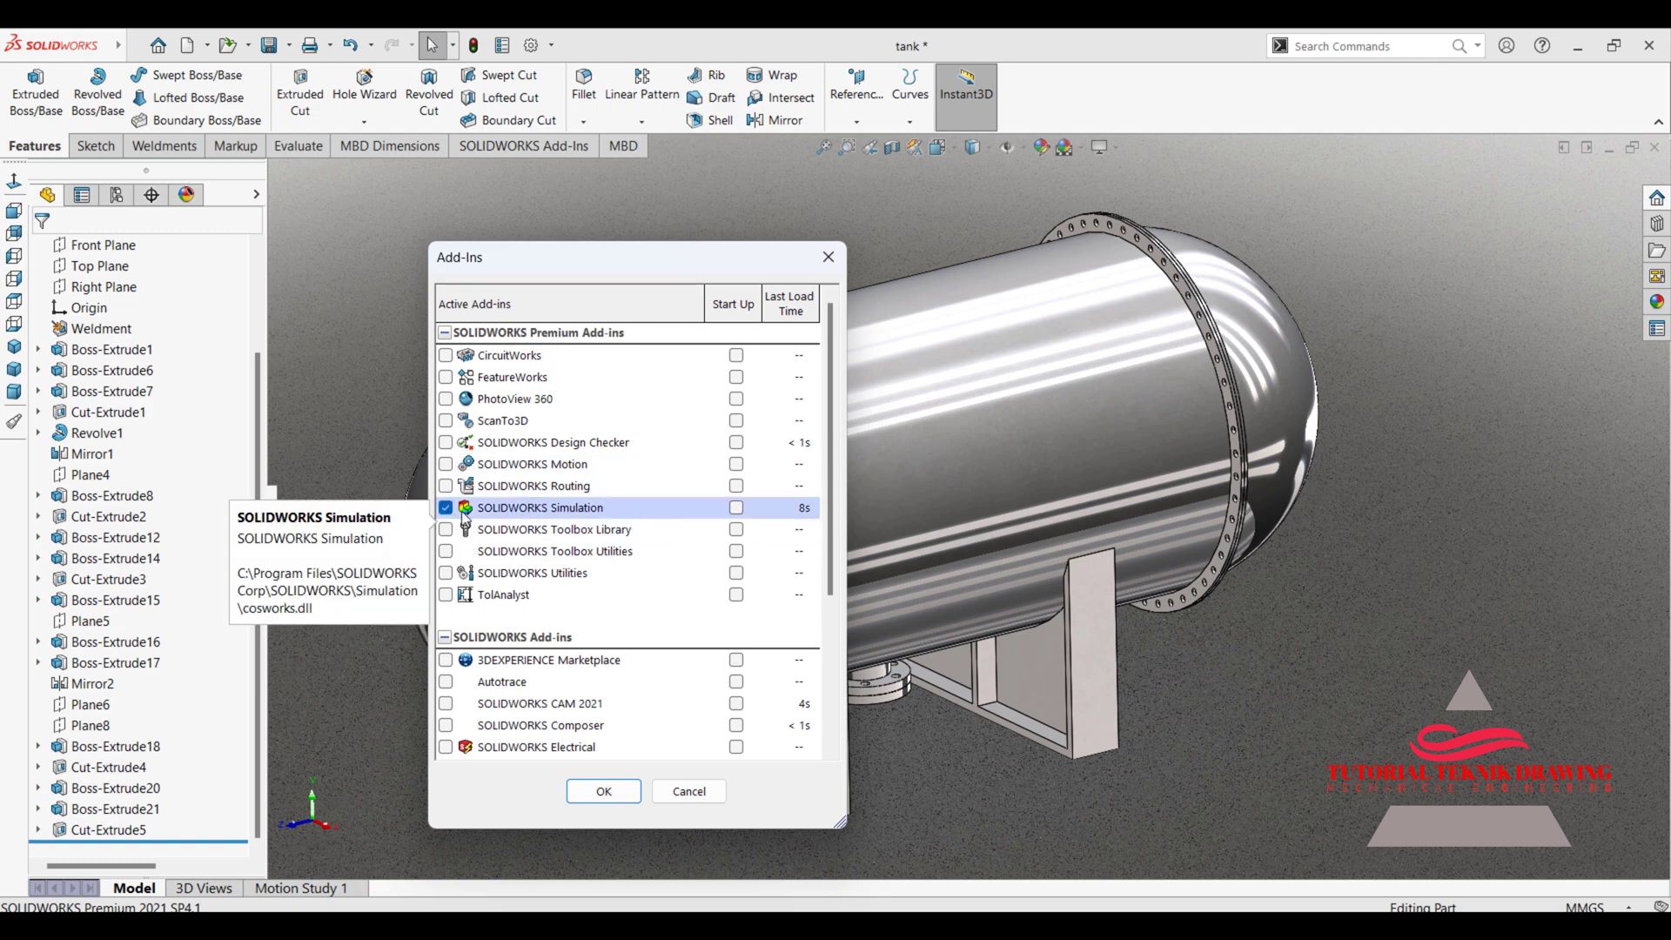
{"action": "left_click", "coordinate": [616, 792]}
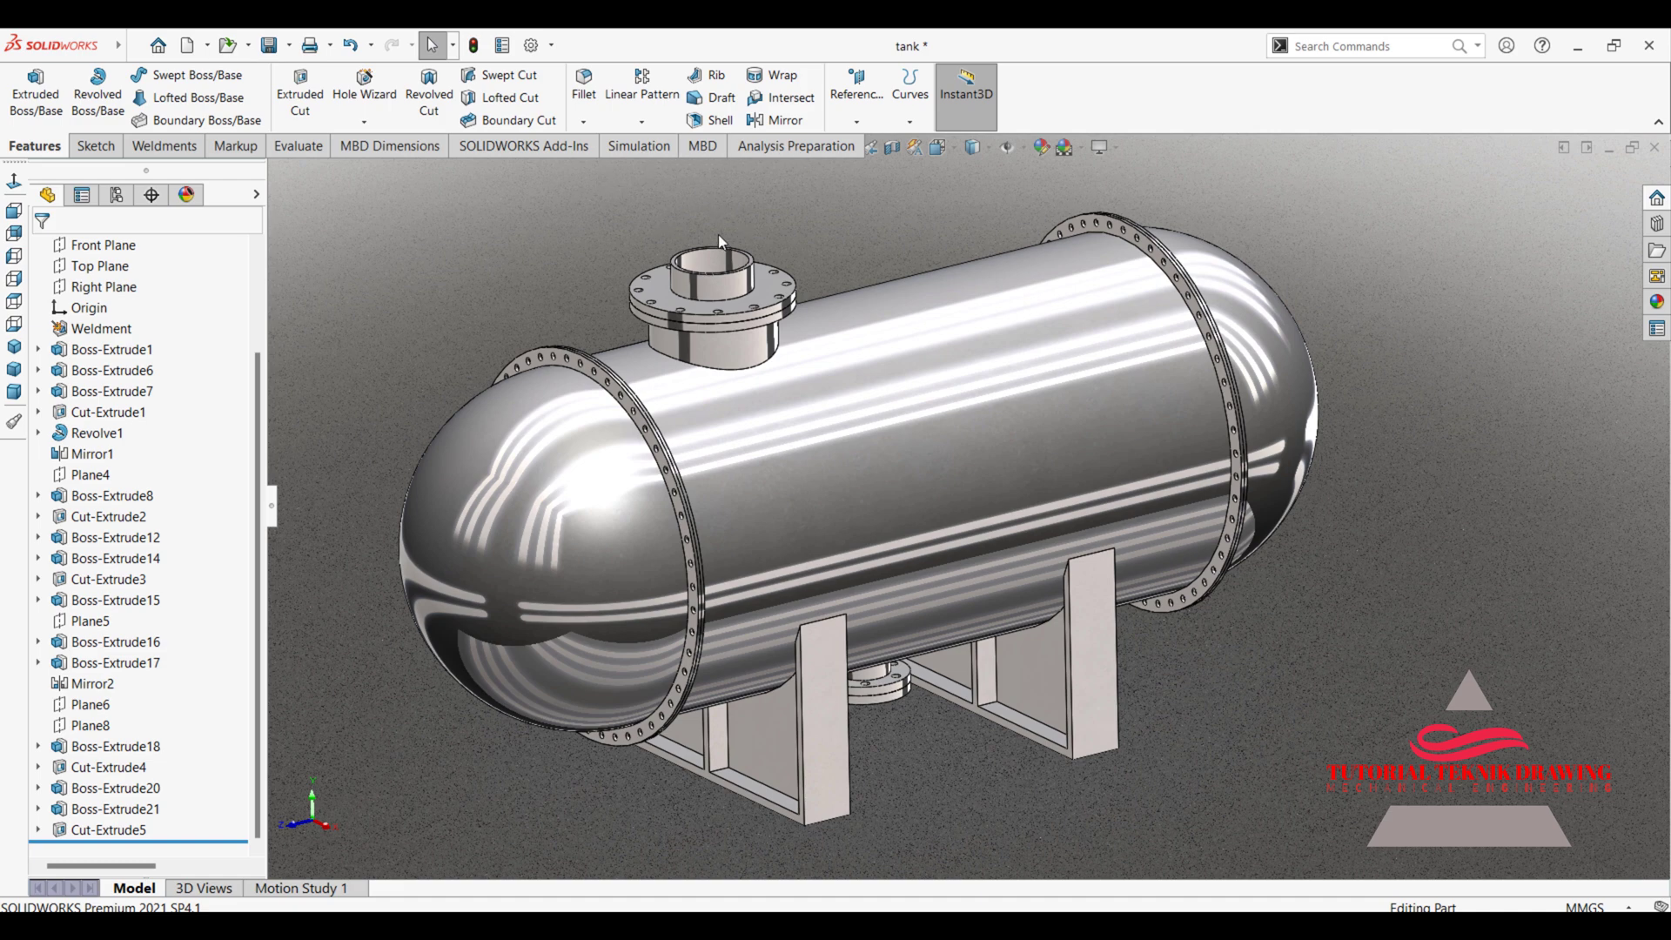
Create a new Static study, replacing the default name with the user's full name
{"action": "left_click", "coordinate": [640, 146]}
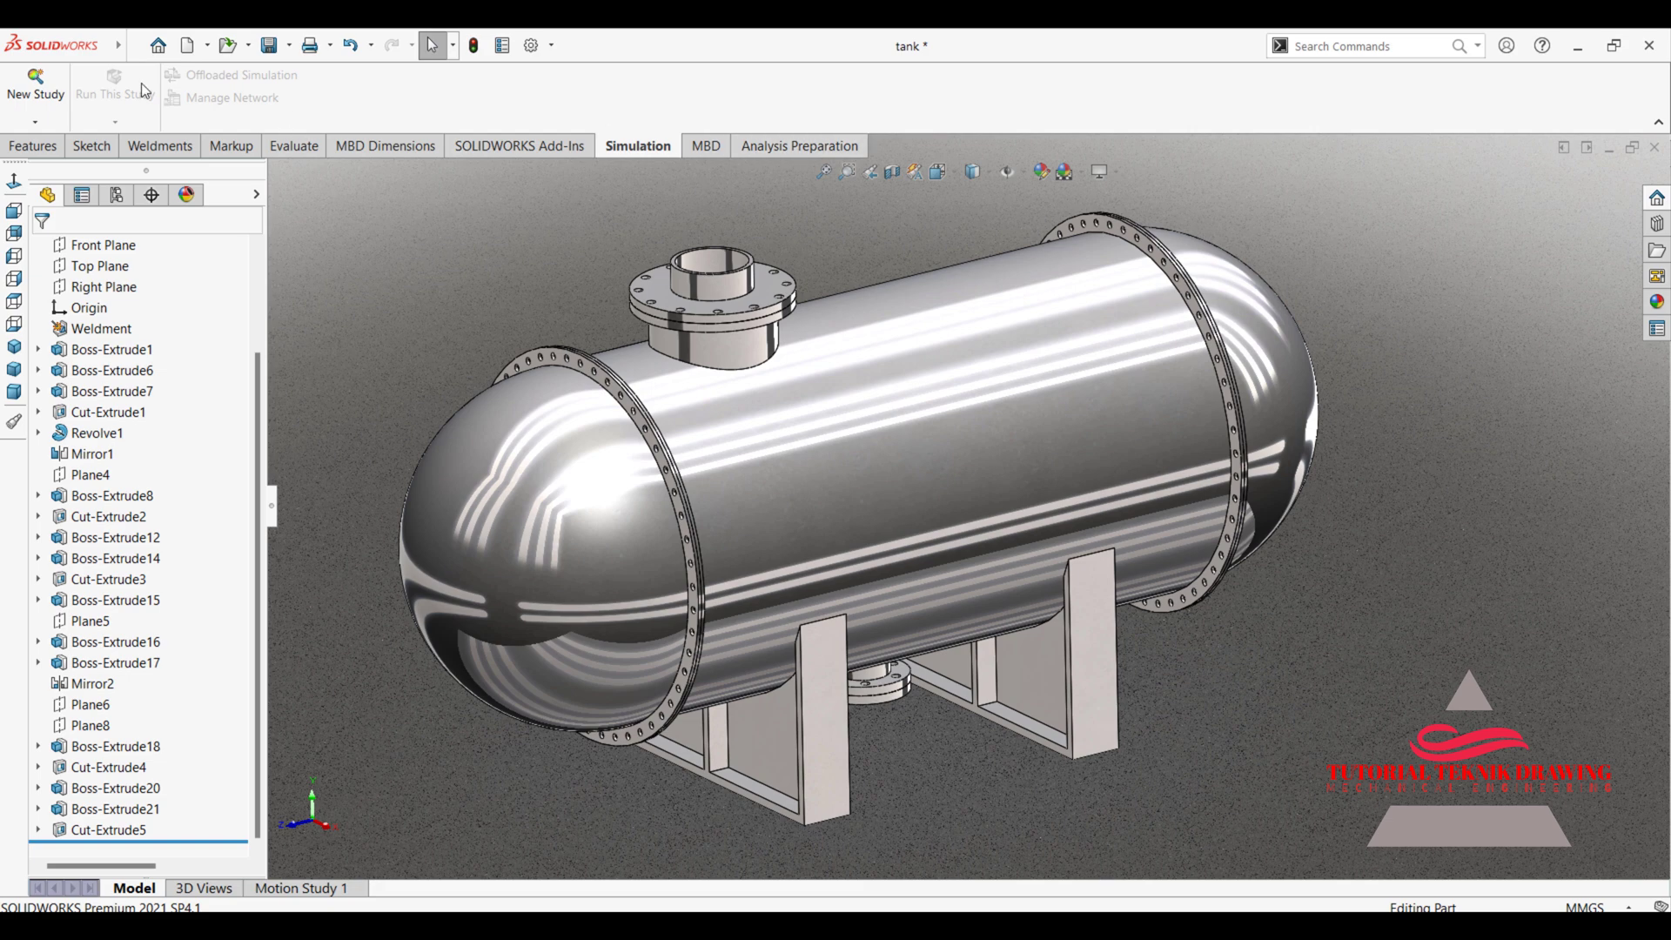
{"action": "left_click", "coordinate": [35, 85]}
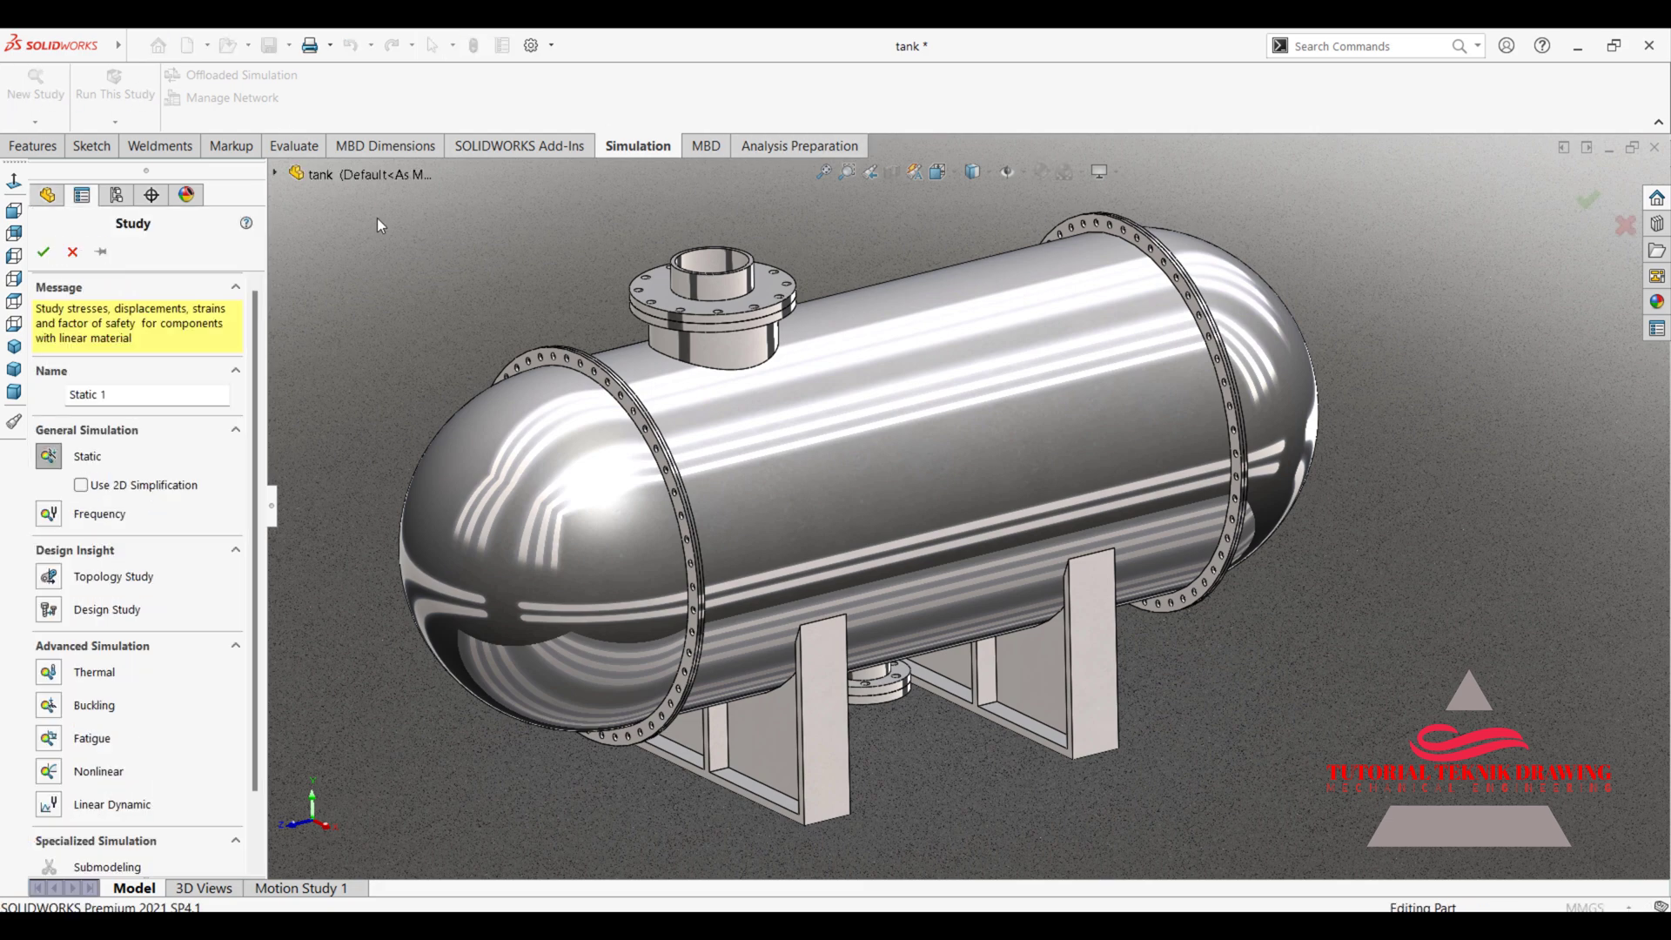
{"action": "left_click_drag", "start_coordinate": [109, 395], "coordinate": [38, 391]}
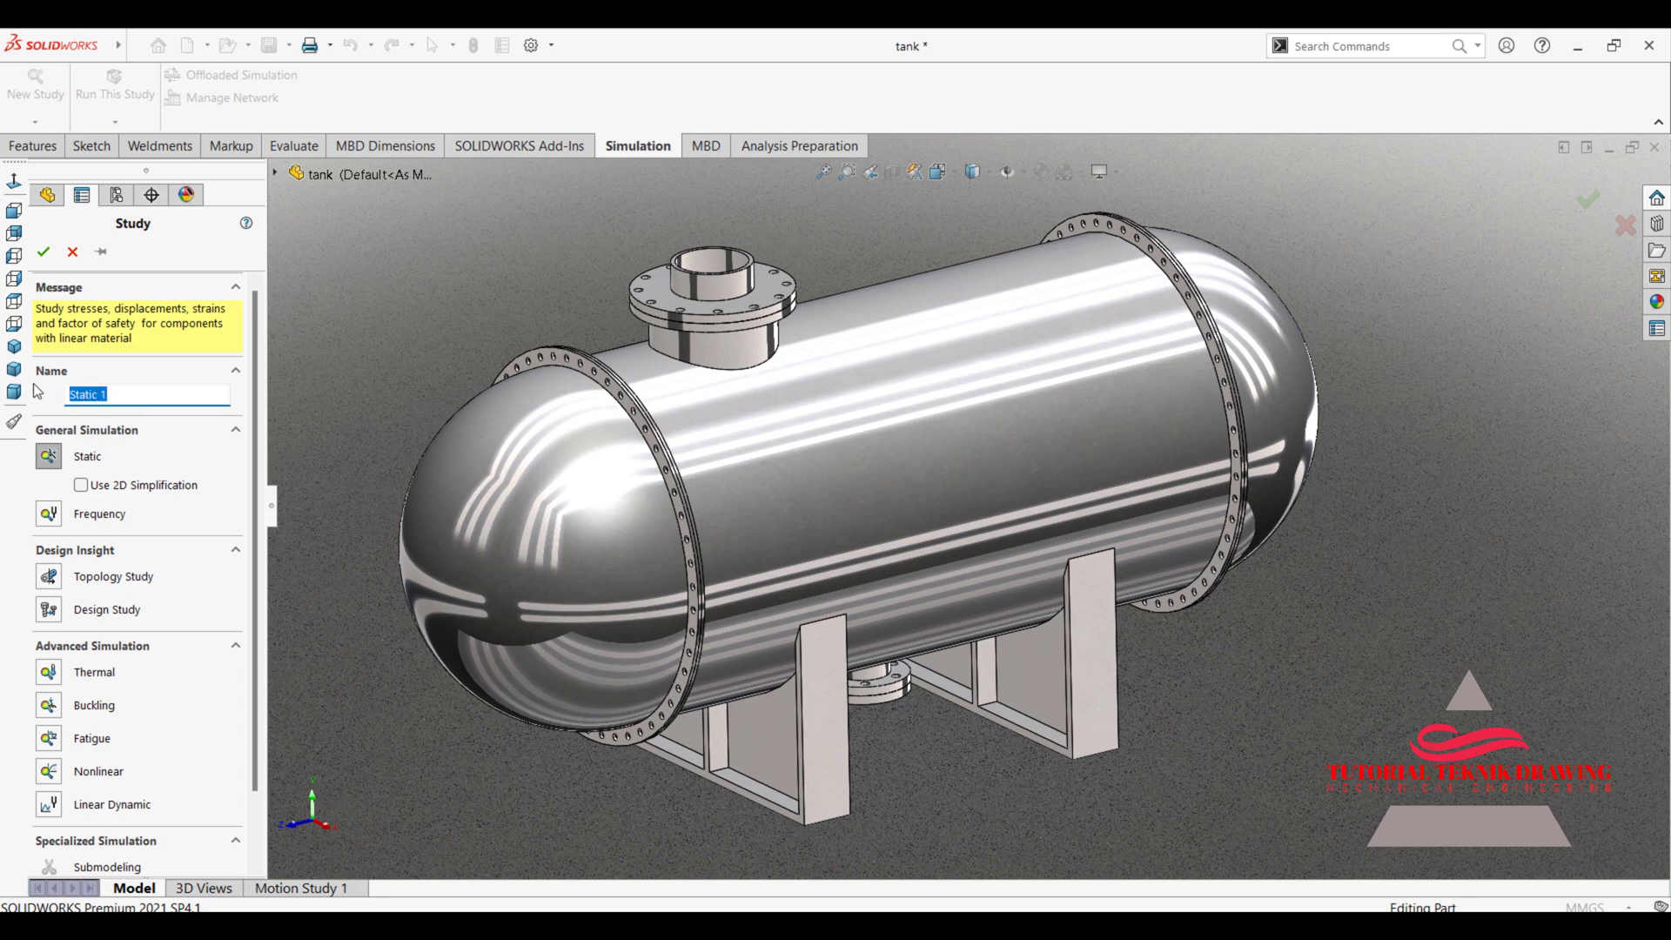
{"action": "type", "text": "ga"}
{"action": "key", "text": "BackSpace"}
{"action": "key", "text": "BackSpace"}
{"action": "type", "text": "B"}
{"action": "type", "text": "ea"}
{"action": "key", "text": "BackSpace"}
{"action": "type", "text": "rat"}
{"action": "type", "text": " b"}
{"action": "key", "text": "BackSpace"}
{"action": "type", "text": "Ba"}
{"action": "type", "text": "ban"}
{"action": "left_click", "coordinate": [45, 252]}
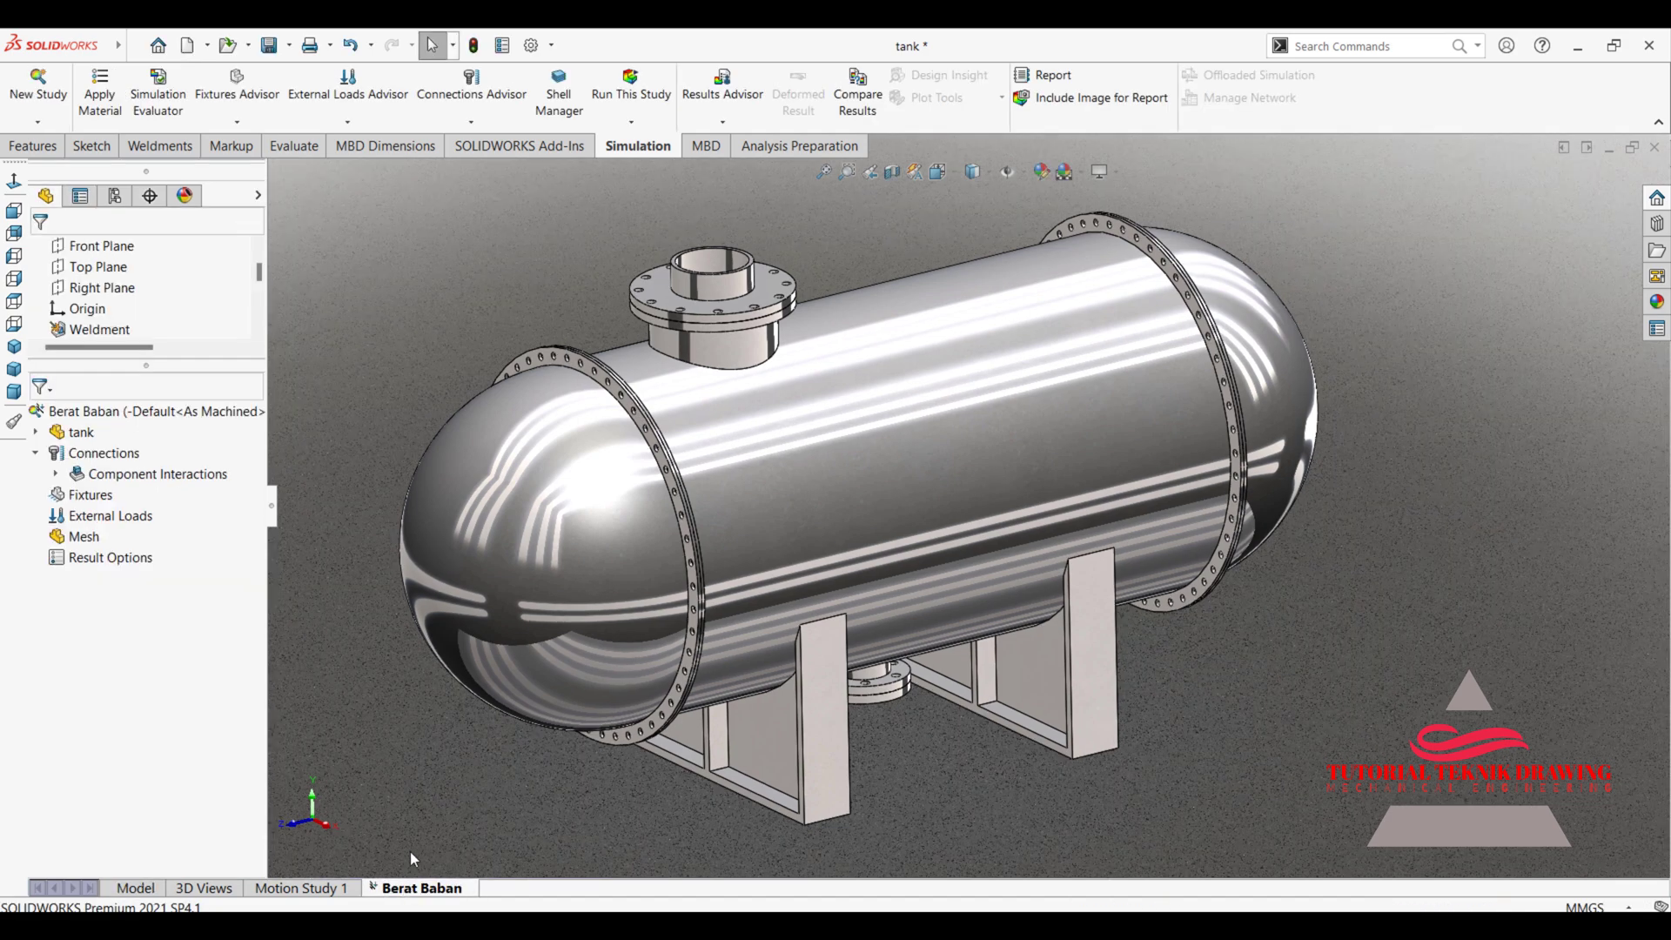
Apply Alloy Steel from the material library to all bodies of the tank
{"action": "right_click", "coordinate": [83, 435]}
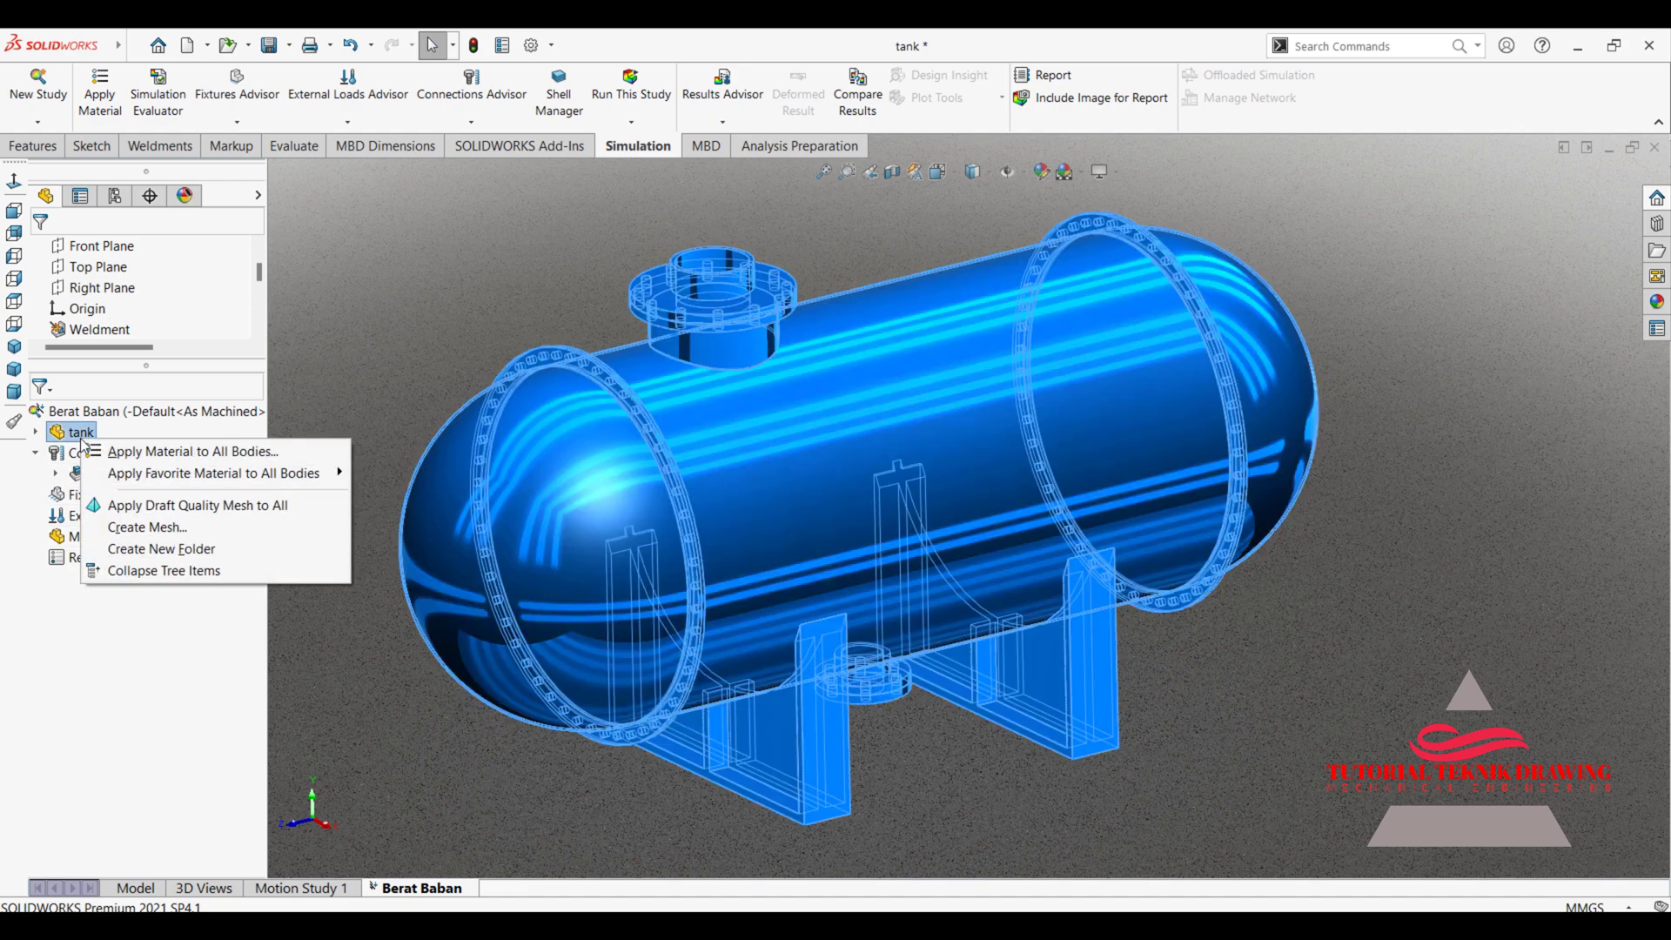
{"action": "left_click", "coordinate": [192, 452]}
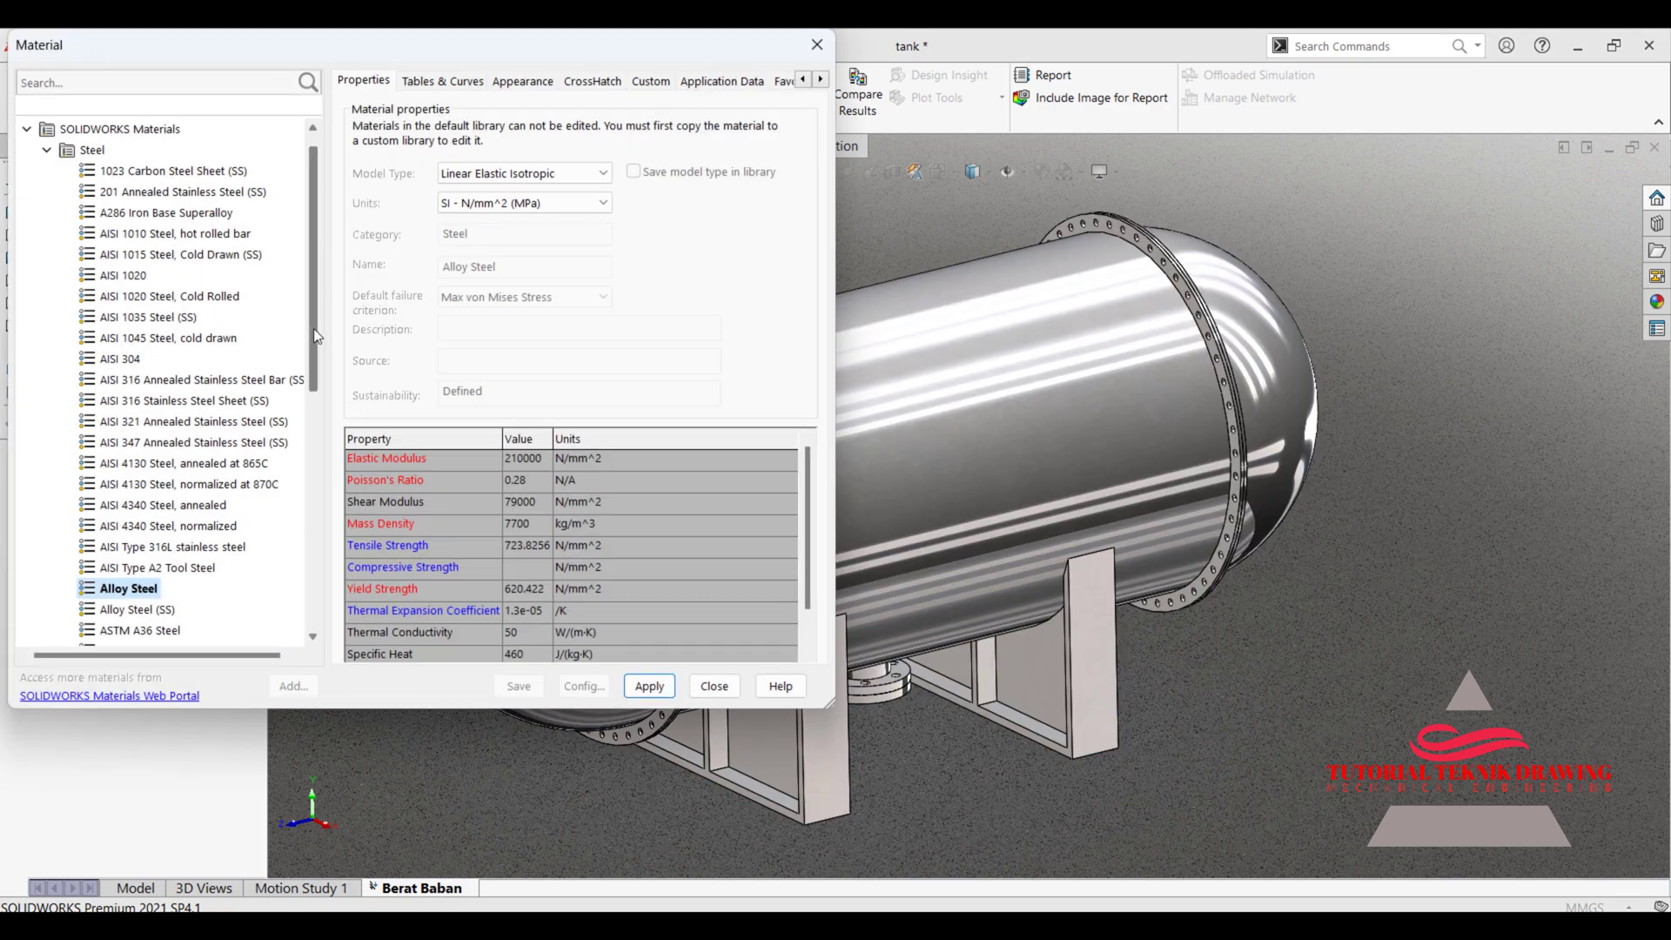
{"action": "scroll", "coordinate": [320, 456], "scroll_direction": "down", "scroll_amount": 5}
{"action": "scroll", "coordinate": [321, 477], "scroll_direction": "down", "scroll_amount": 2}
{"action": "scroll", "coordinate": [321, 477], "scroll_direction": "down", "scroll_amount": 1}
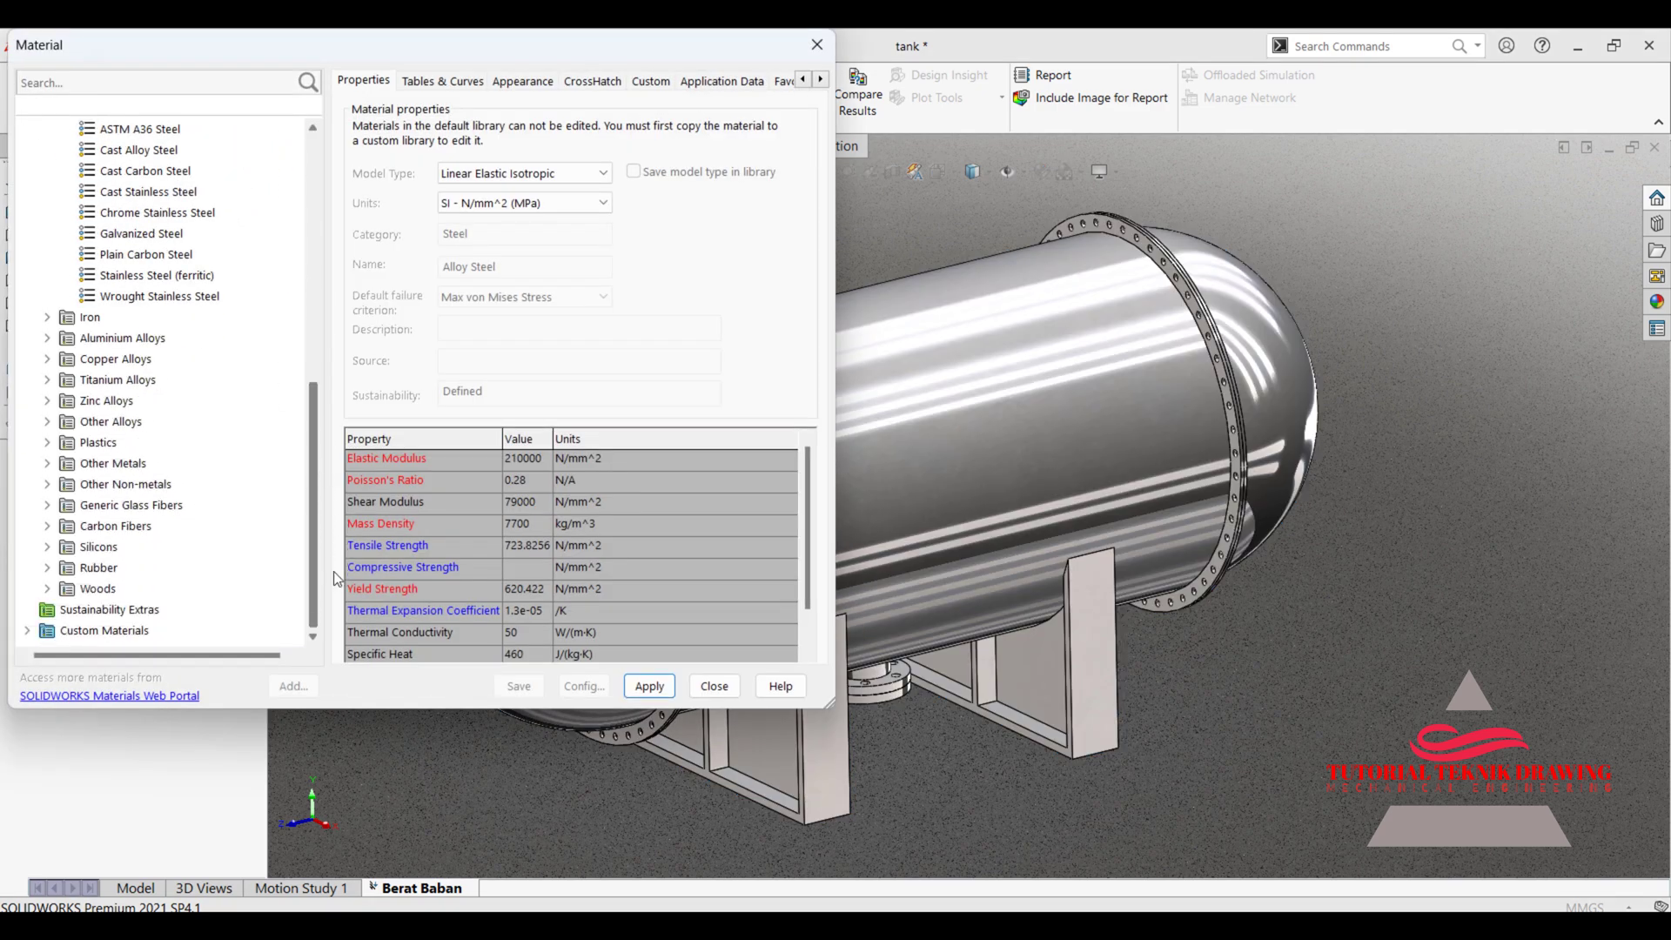
{"action": "scroll", "coordinate": [309, 392], "scroll_direction": "up", "scroll_amount": 5}
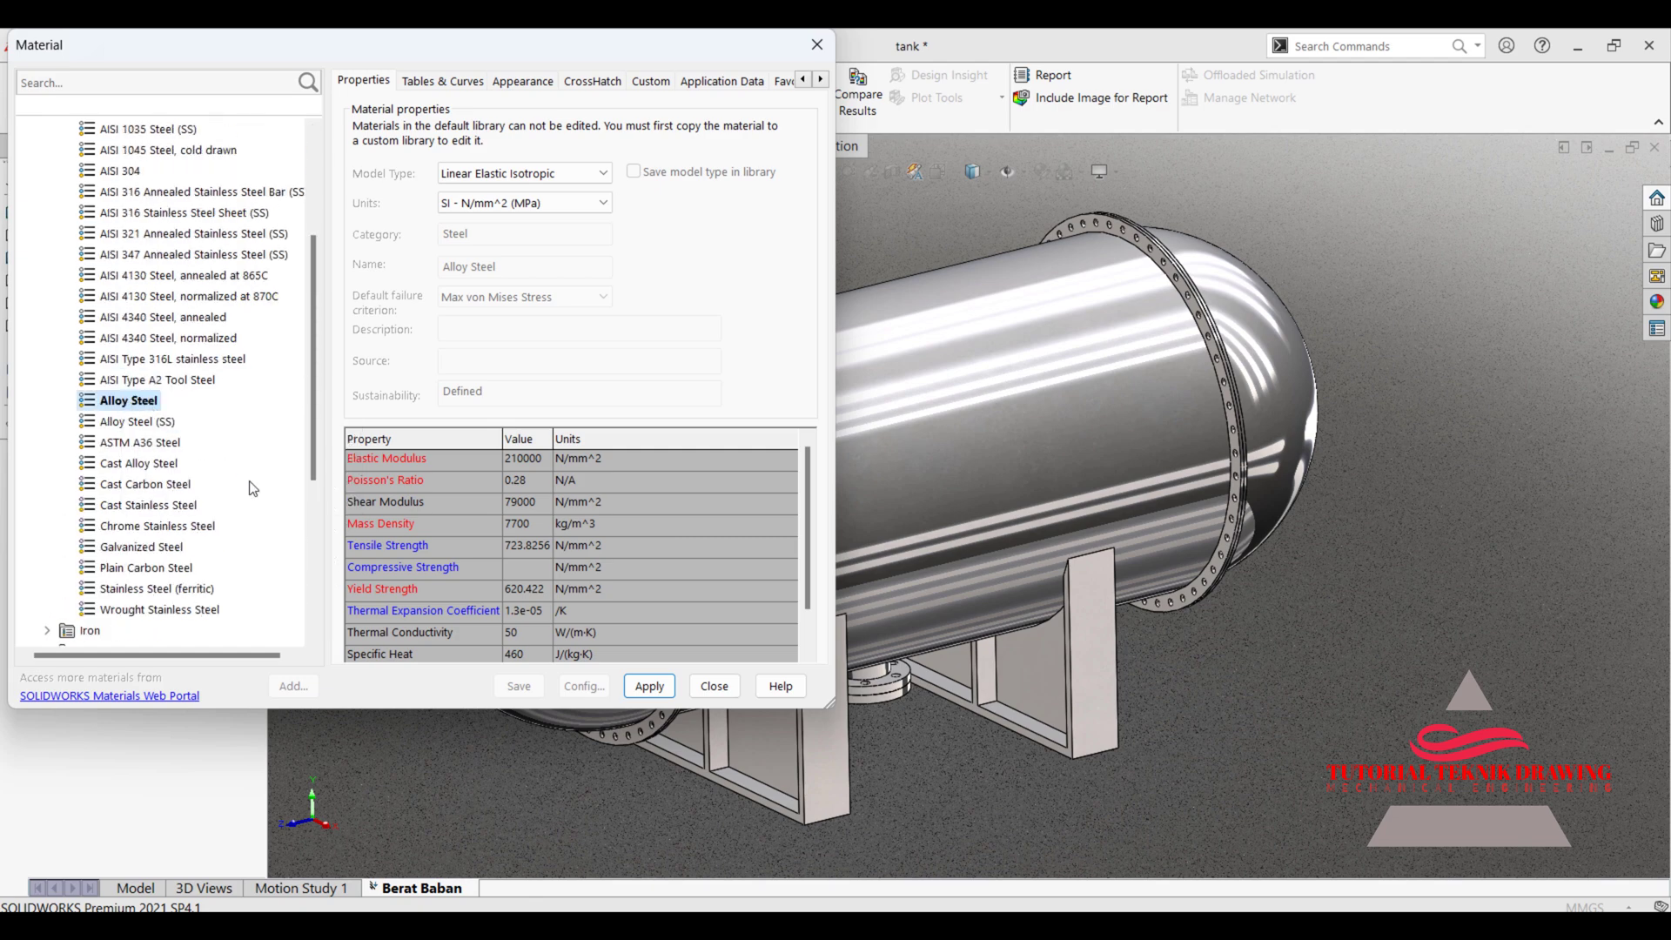
{"action": "left_click", "coordinate": [650, 687]}
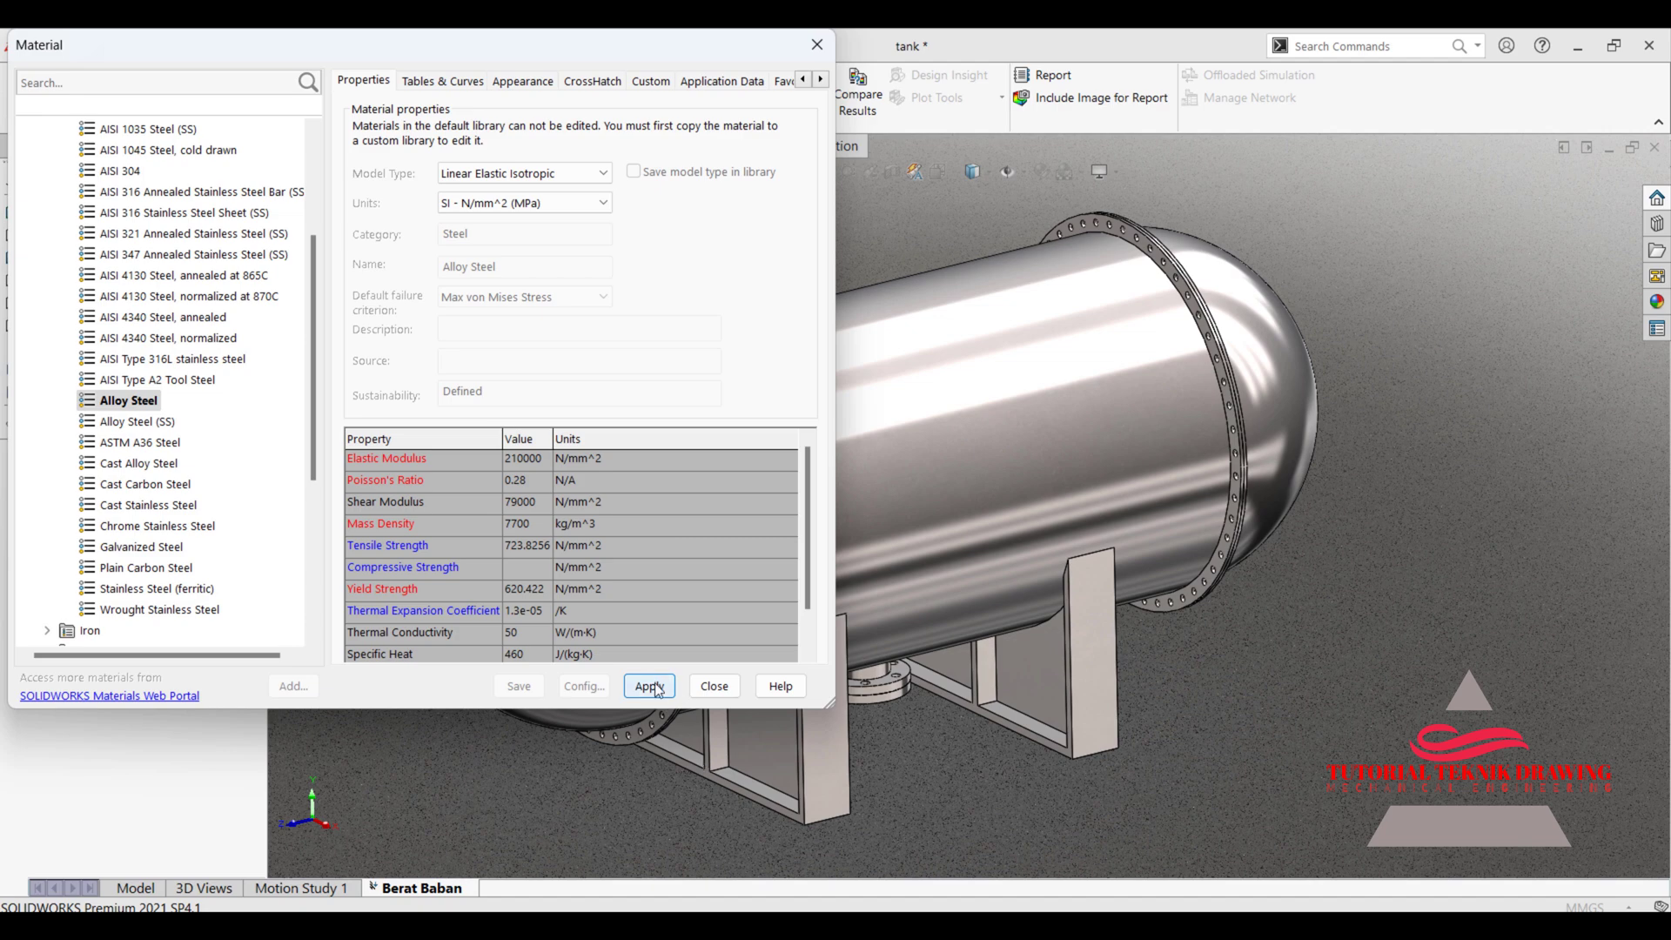
{"action": "left_click", "coordinate": [714, 687]}
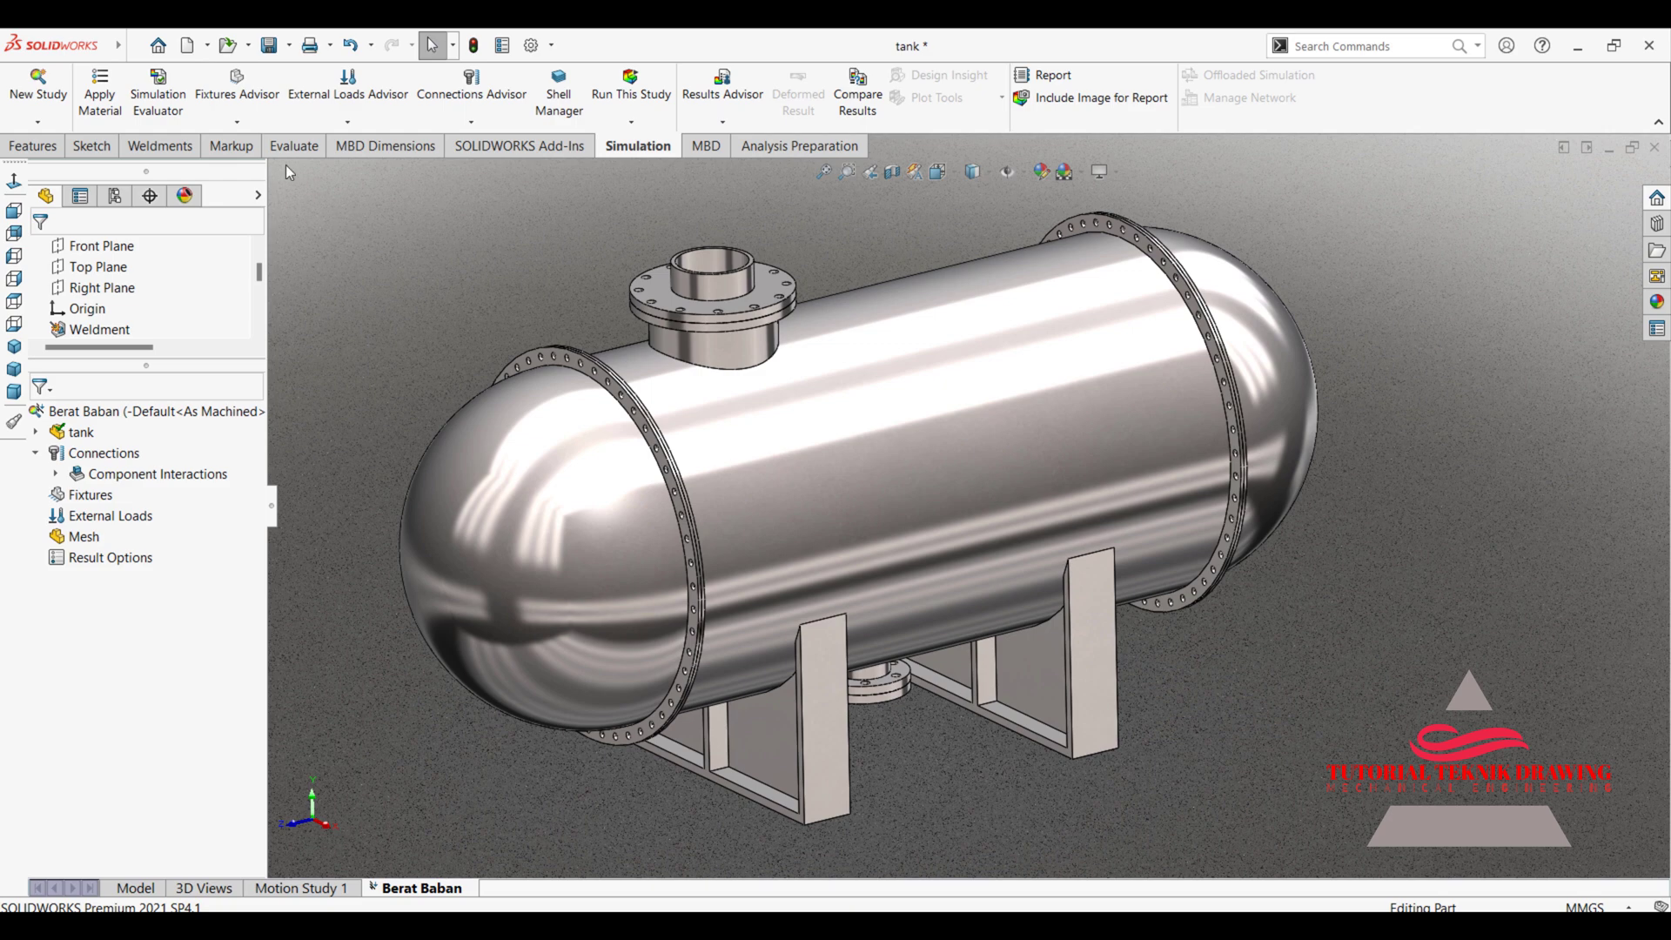
Add a Fixed Geometry restraint on the bottom faces of both saddle supports
{"action": "mouse_move", "coordinate": [714, 766]}
{"action": "middle_mouse_down"}
{"action": "mouse_move", "coordinate": [750, 664]}
{"action": "mouse_move", "coordinate": [805, 687]}
{"action": "mouse_move", "coordinate": [821, 738]}
{"action": "middle_mouse_up"}
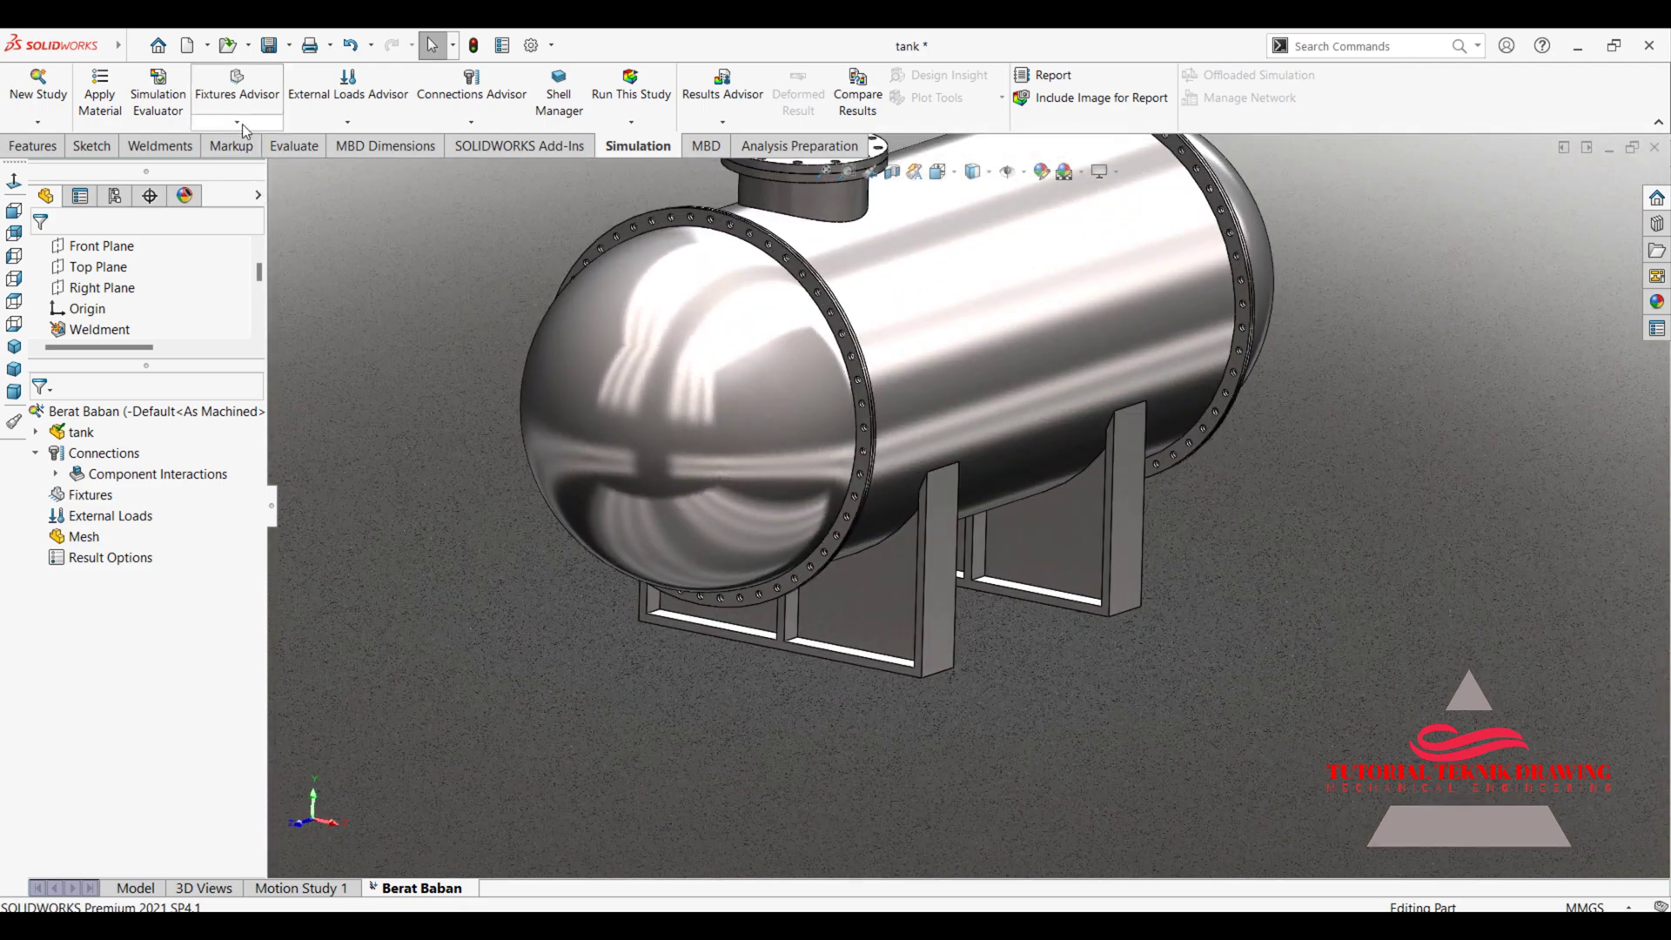
{"action": "left_click", "coordinate": [242, 124]}
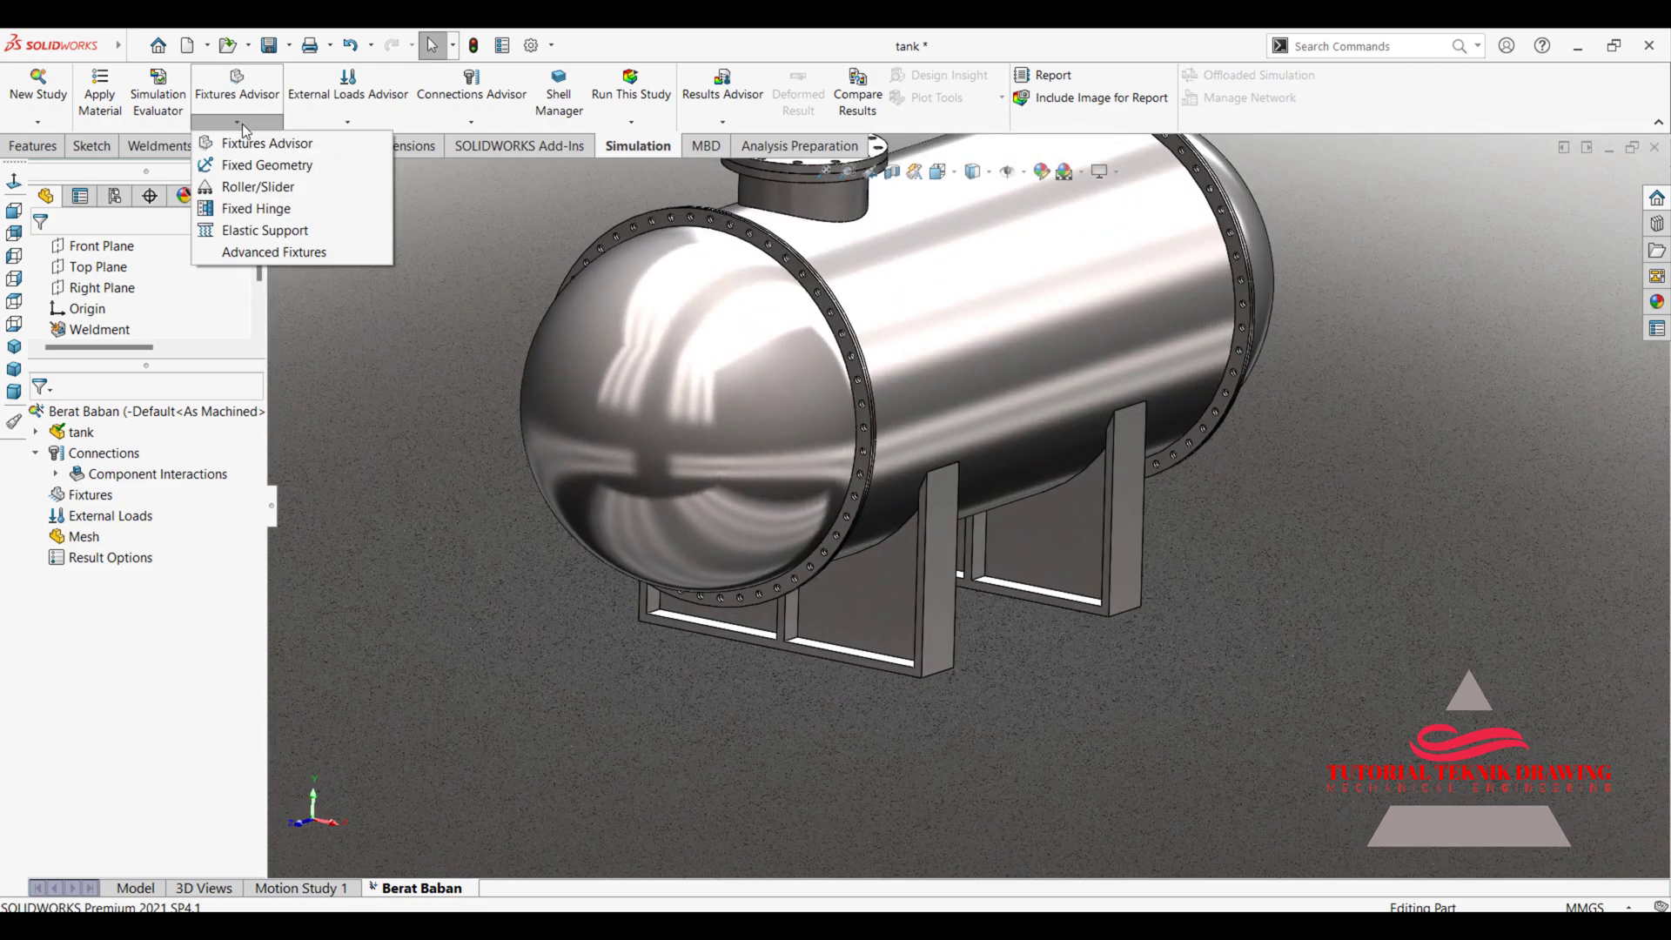
{"action": "left_click", "coordinate": [297, 167]}
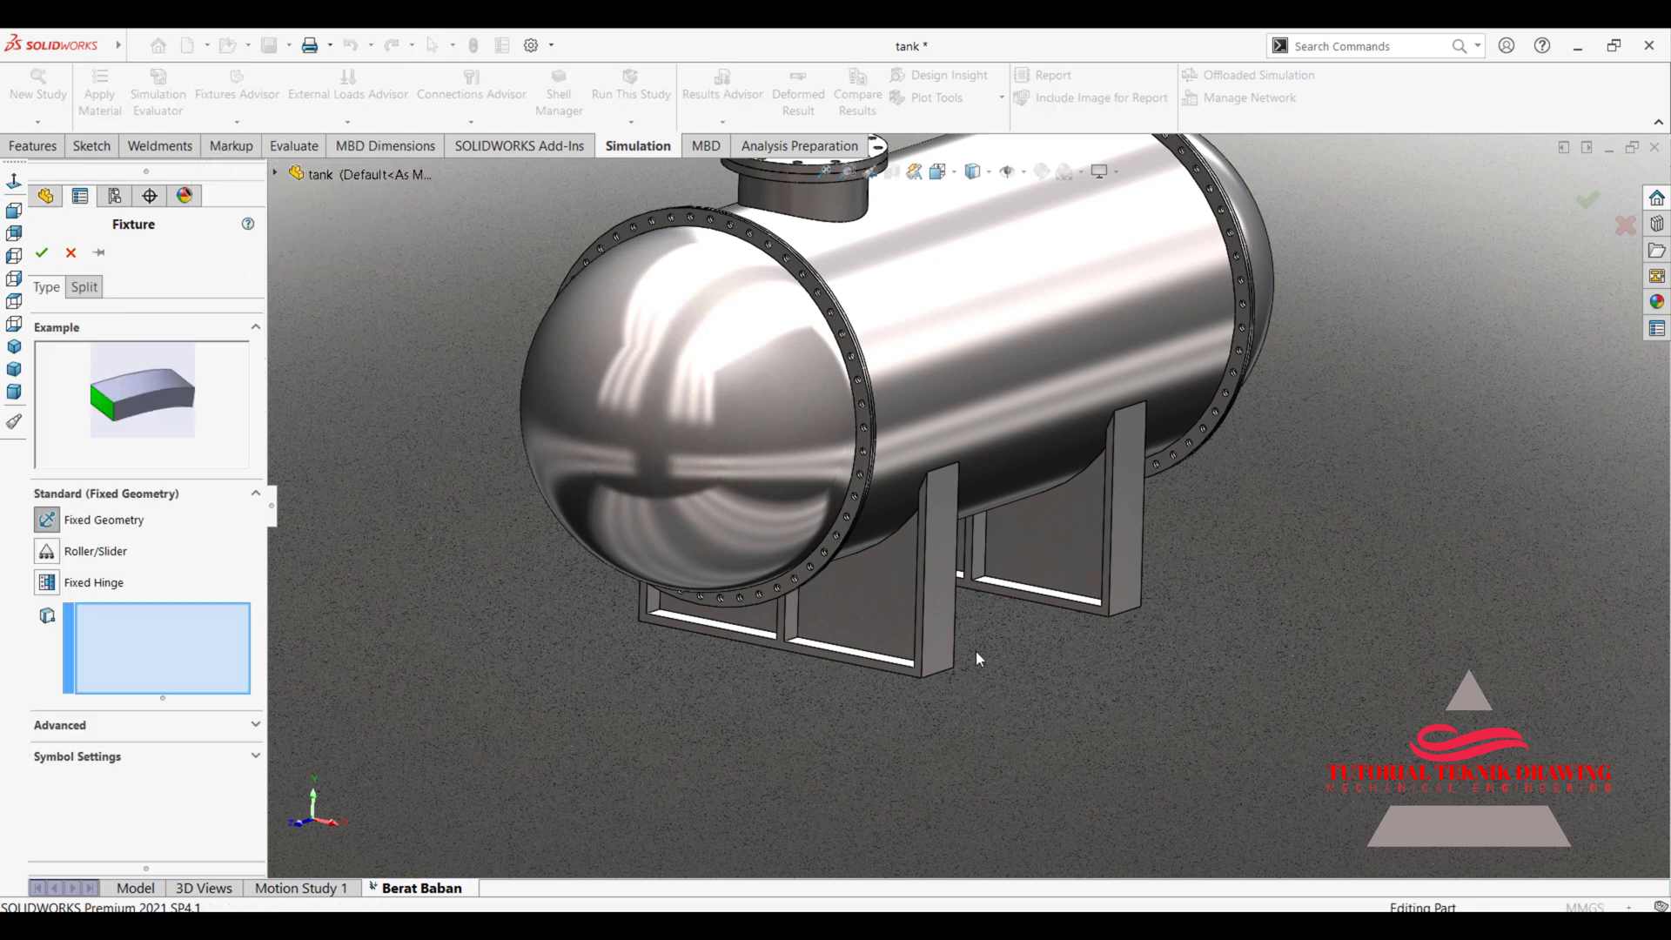
{"action": "mouse_move", "coordinate": [977, 656]}
{"action": "middle_mouse_down"}
{"action": "mouse_move", "coordinate": [924, 567]}
{"action": "mouse_move", "coordinate": [906, 488]}
{"action": "middle_mouse_up"}
{"action": "left_click", "coordinate": [901, 706]}
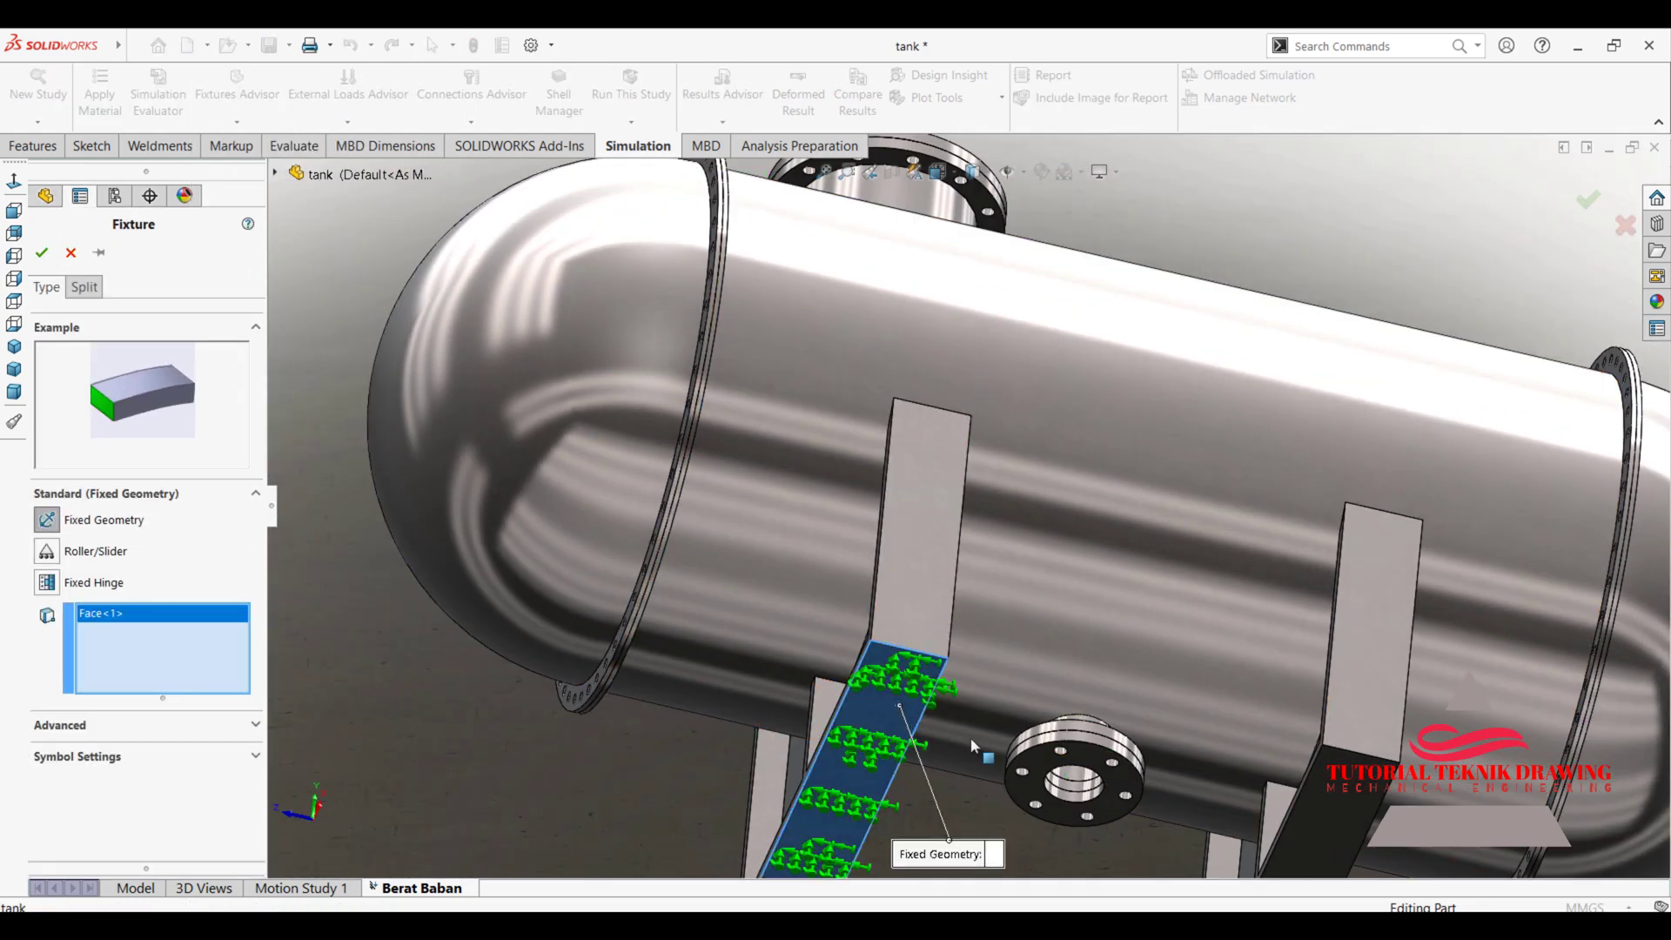
{"action": "left_click", "coordinate": [1335, 799]}
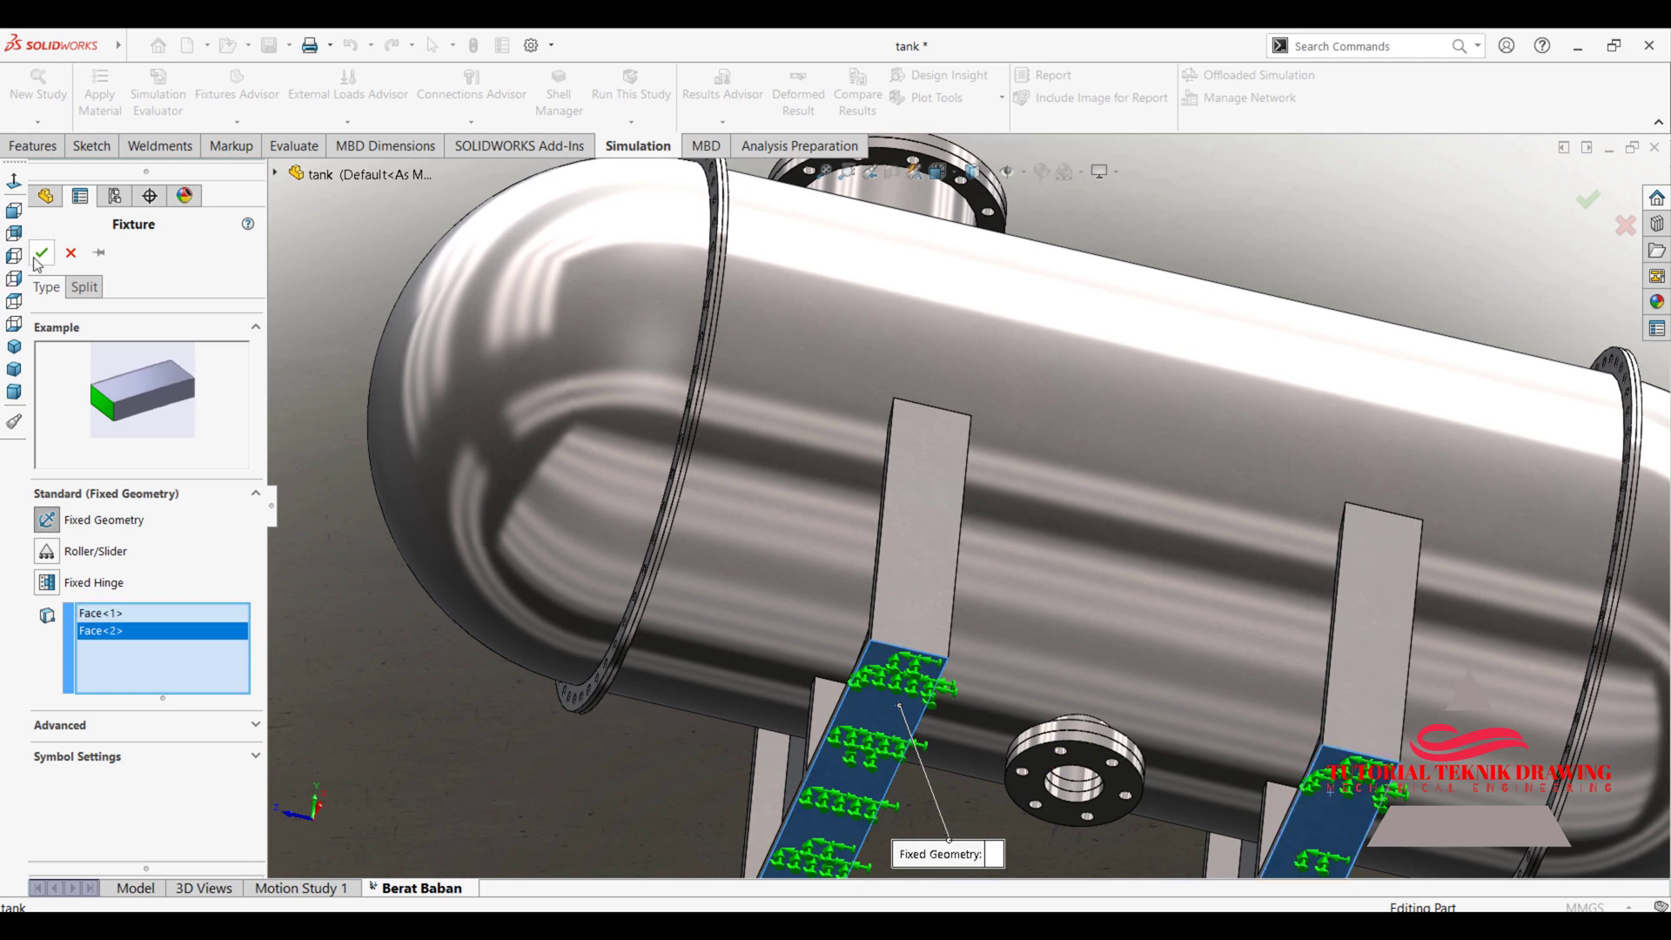
{"action": "key", "text": "Return"}
{"action": "scroll", "coordinate": [957, 609], "scroll_direction": "up", "scroll_amount": 5}
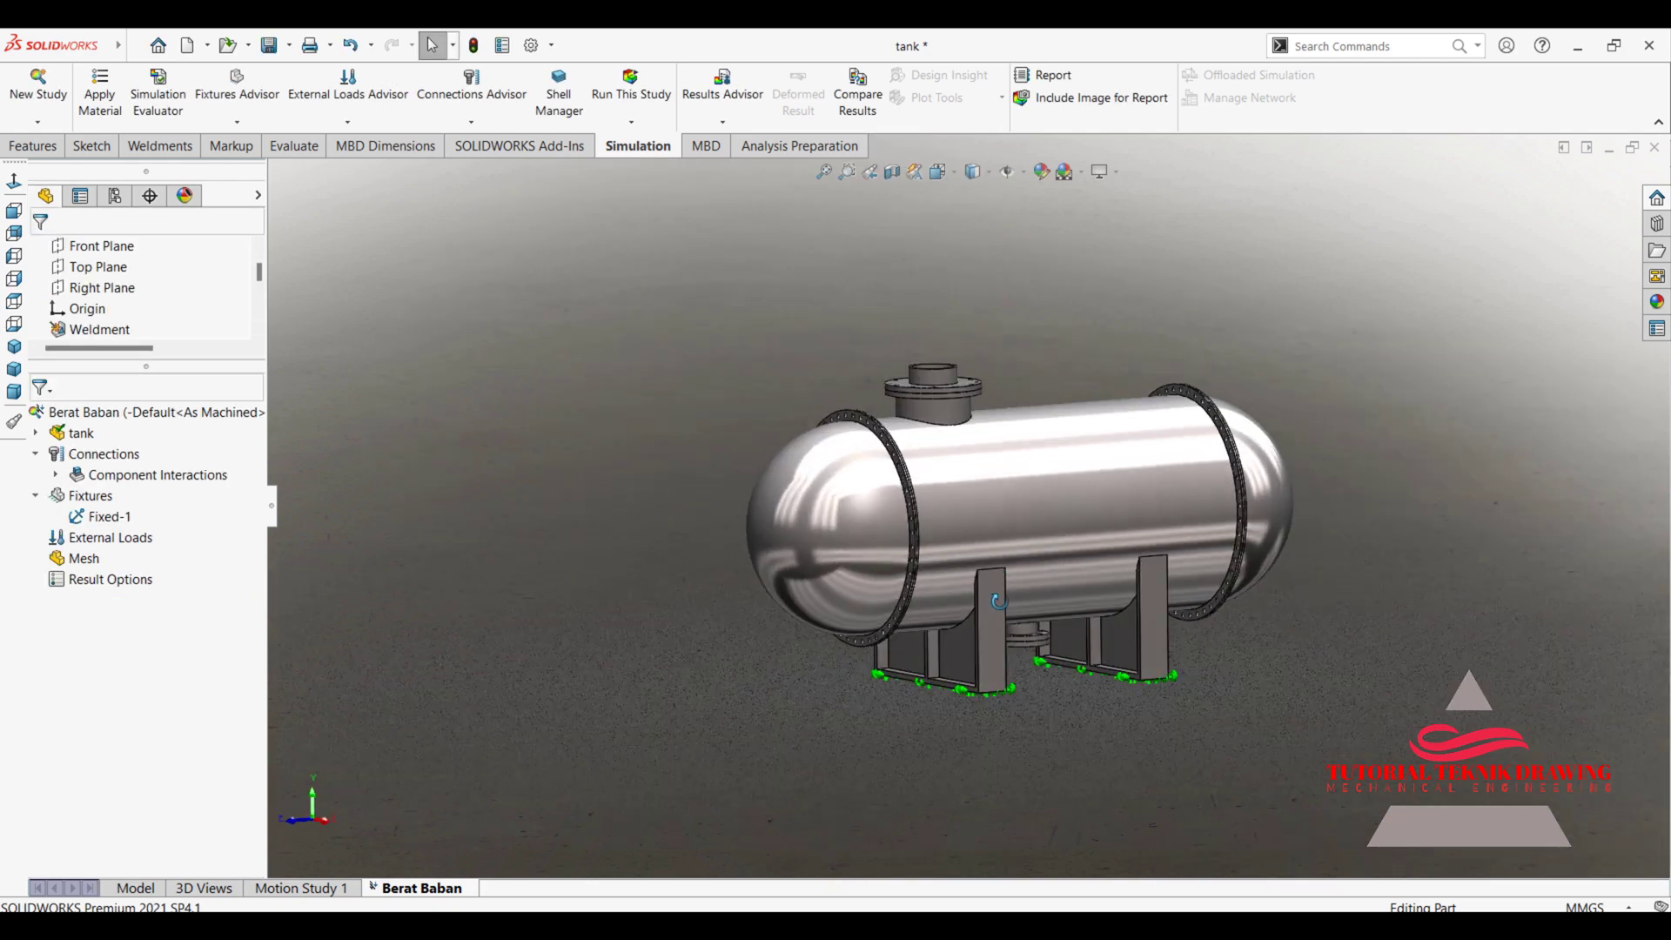
{"action": "mouse_move", "coordinate": [957, 610]}
{"action": "middle_mouse_down"}
{"action": "mouse_move", "coordinate": [992, 662]}
{"action": "mouse_move", "coordinate": [1131, 627]}
{"action": "middle_mouse_up"}
{"action": "scroll", "coordinate": [1263, 609], "scroll_direction": "down", "scroll_amount": 3}
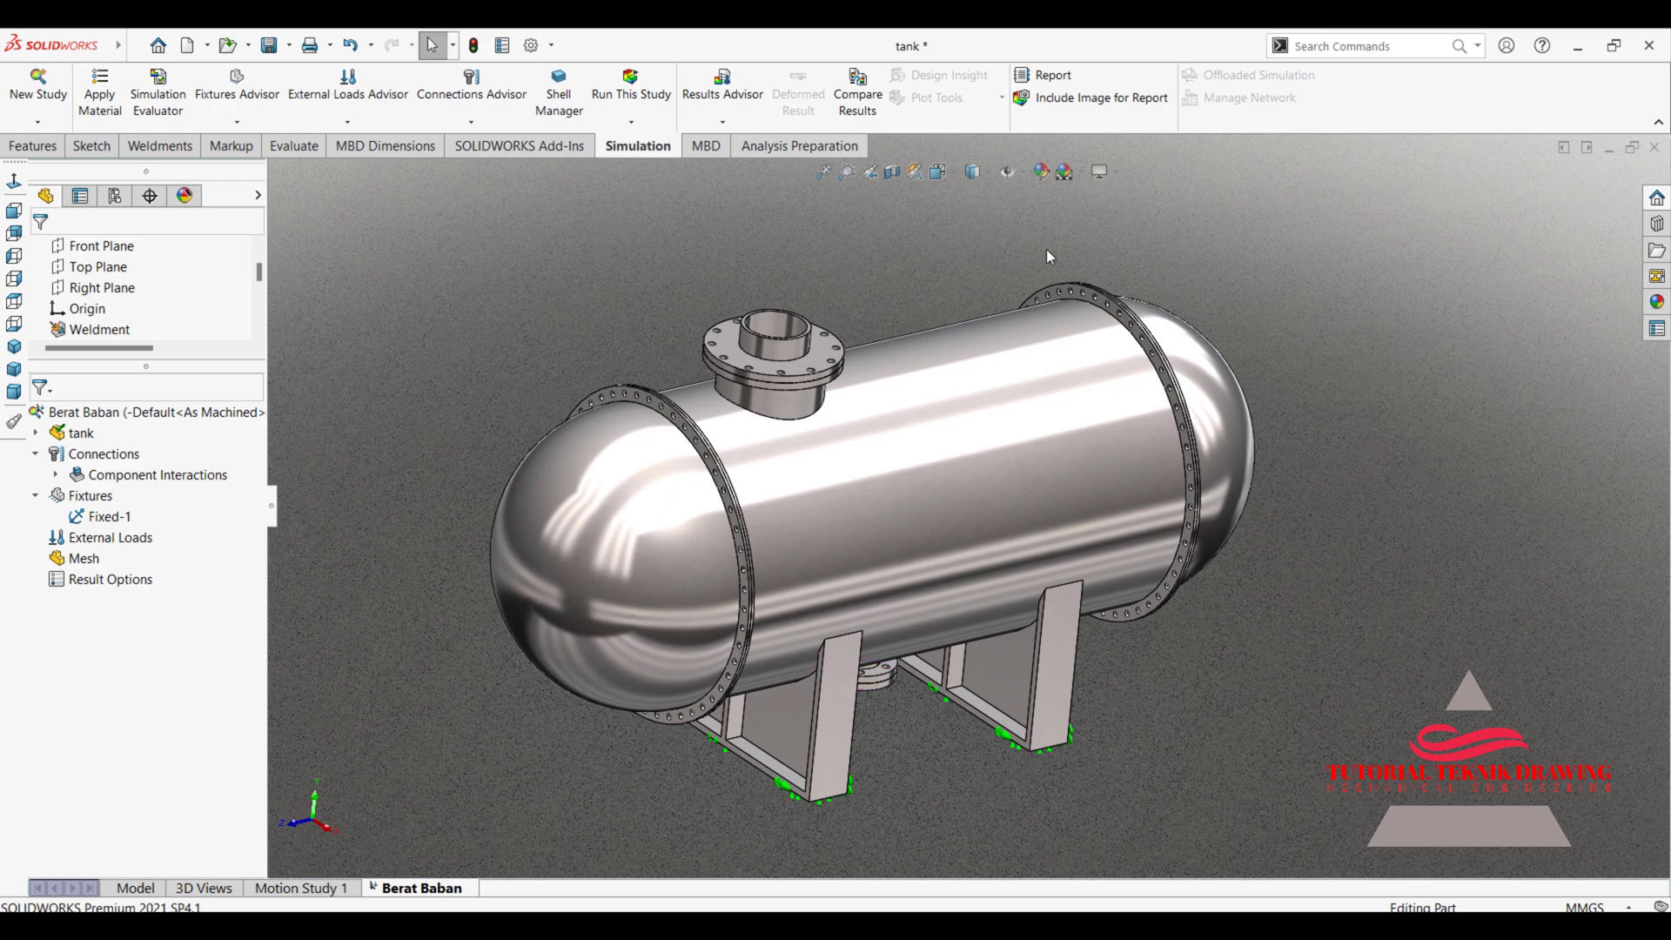
Start a pressure load and select the tank's cylindrical shell face
{"action": "left_click", "coordinate": [471, 123]}
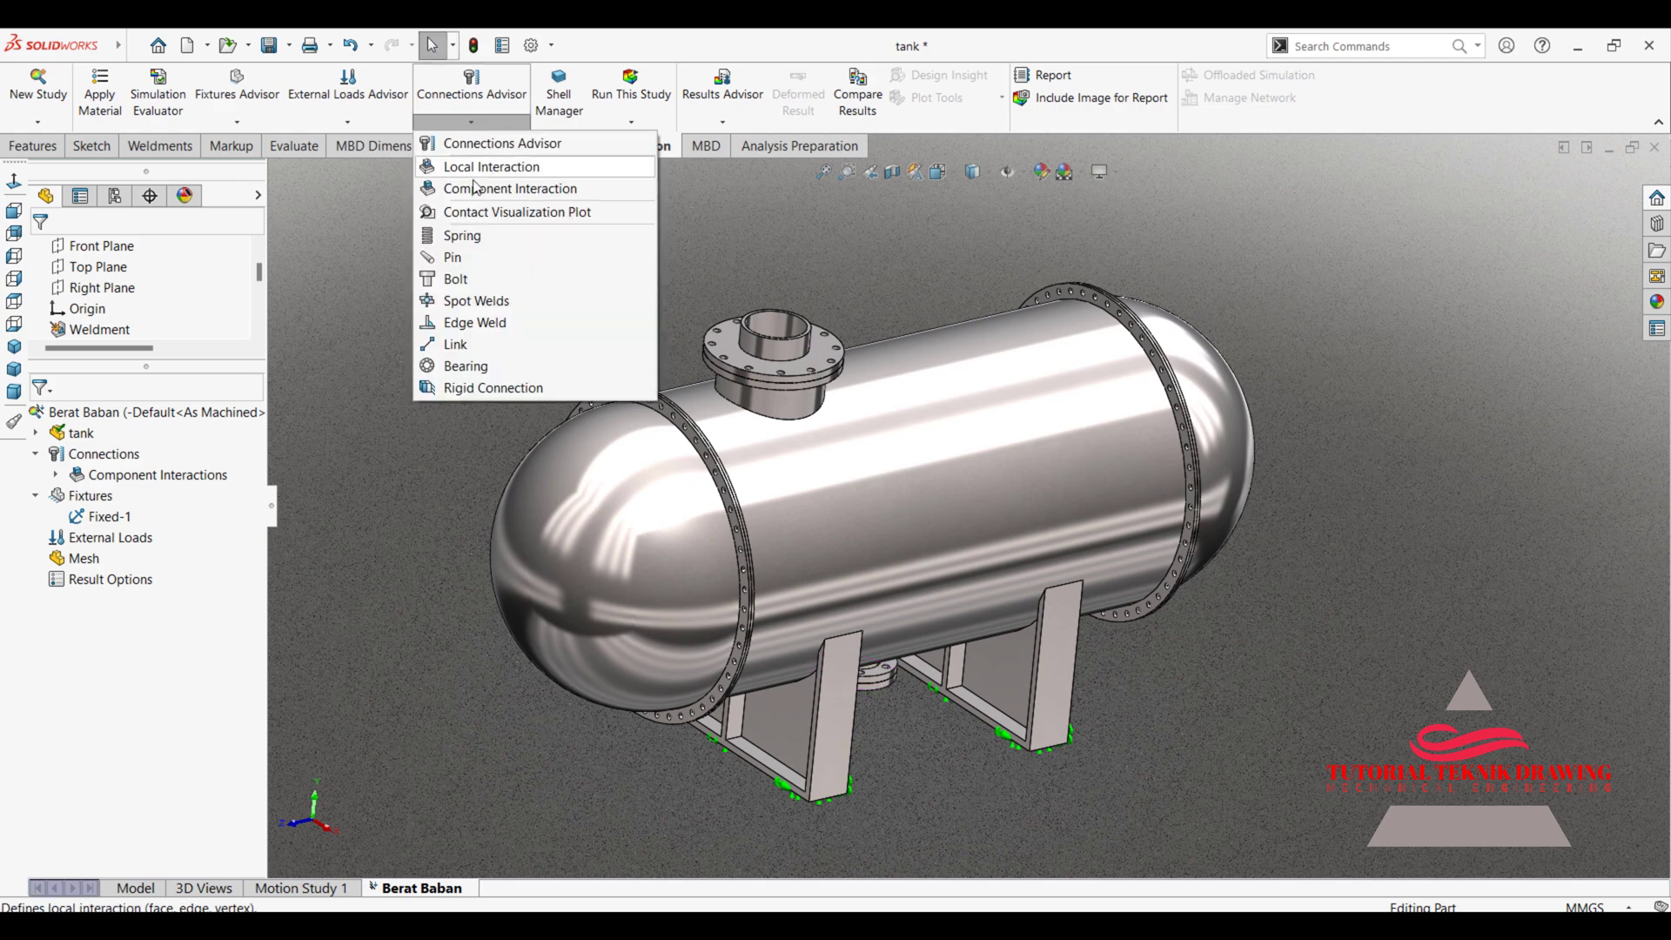
{"action": "left_click", "coordinate": [348, 122]}
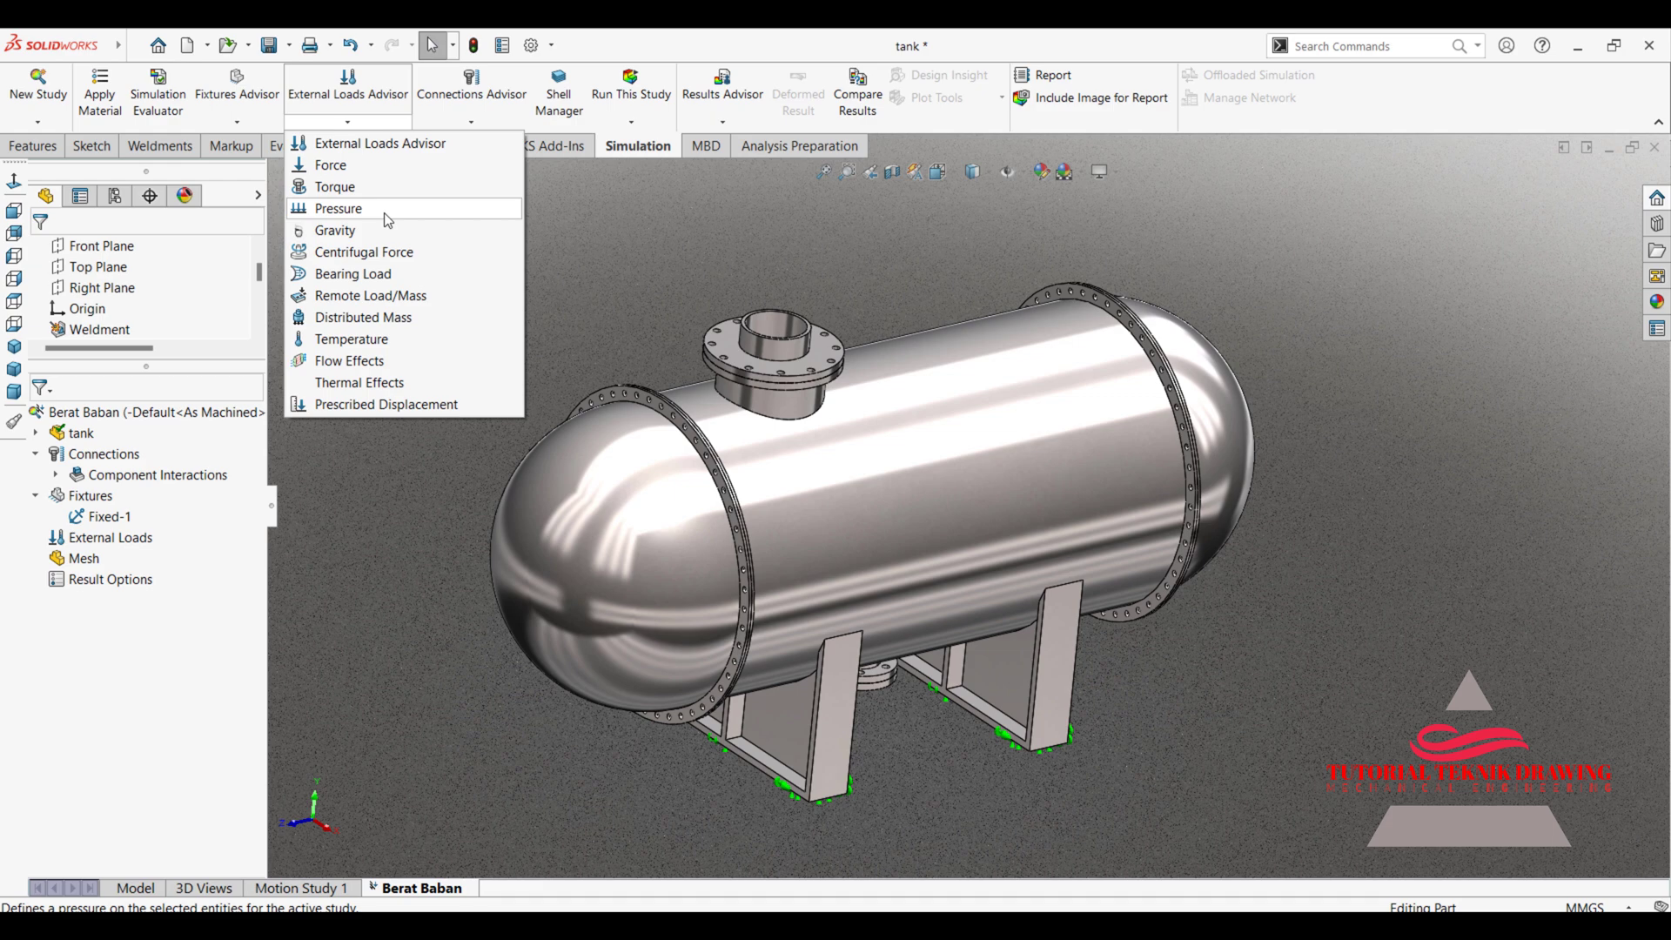
{"action": "left_click", "coordinate": [386, 214]}
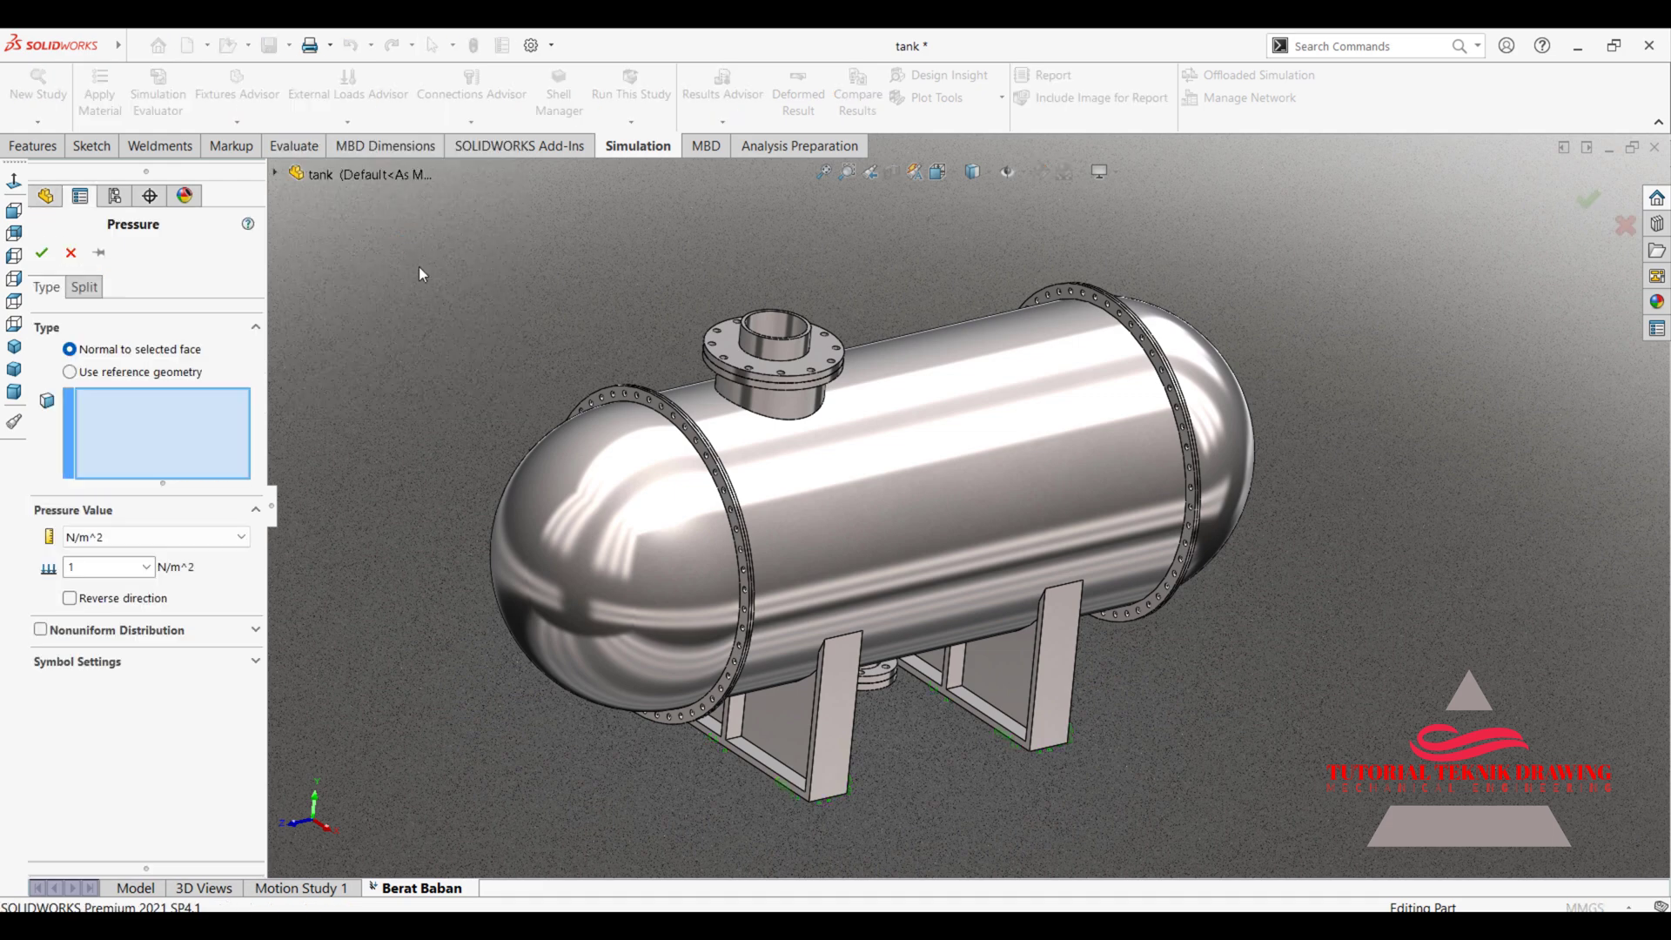
{"action": "right_click", "coordinate": [990, 426]}
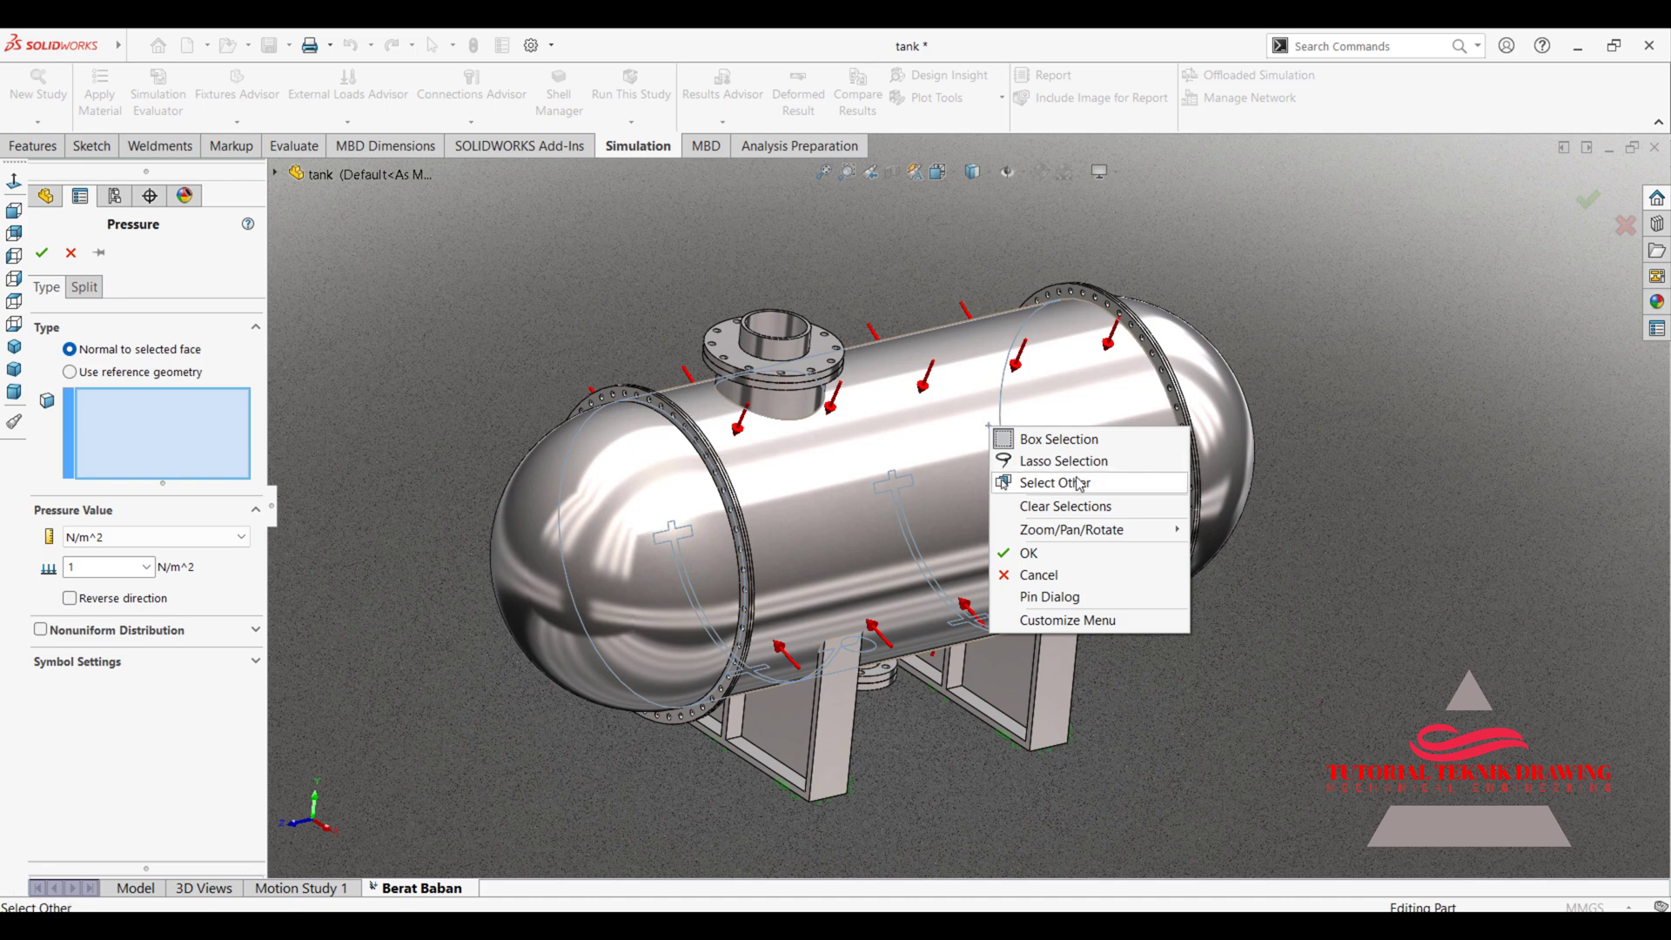
{"action": "left_click", "coordinate": [1055, 483]}
{"action": "left_click", "coordinate": [1014, 432]}
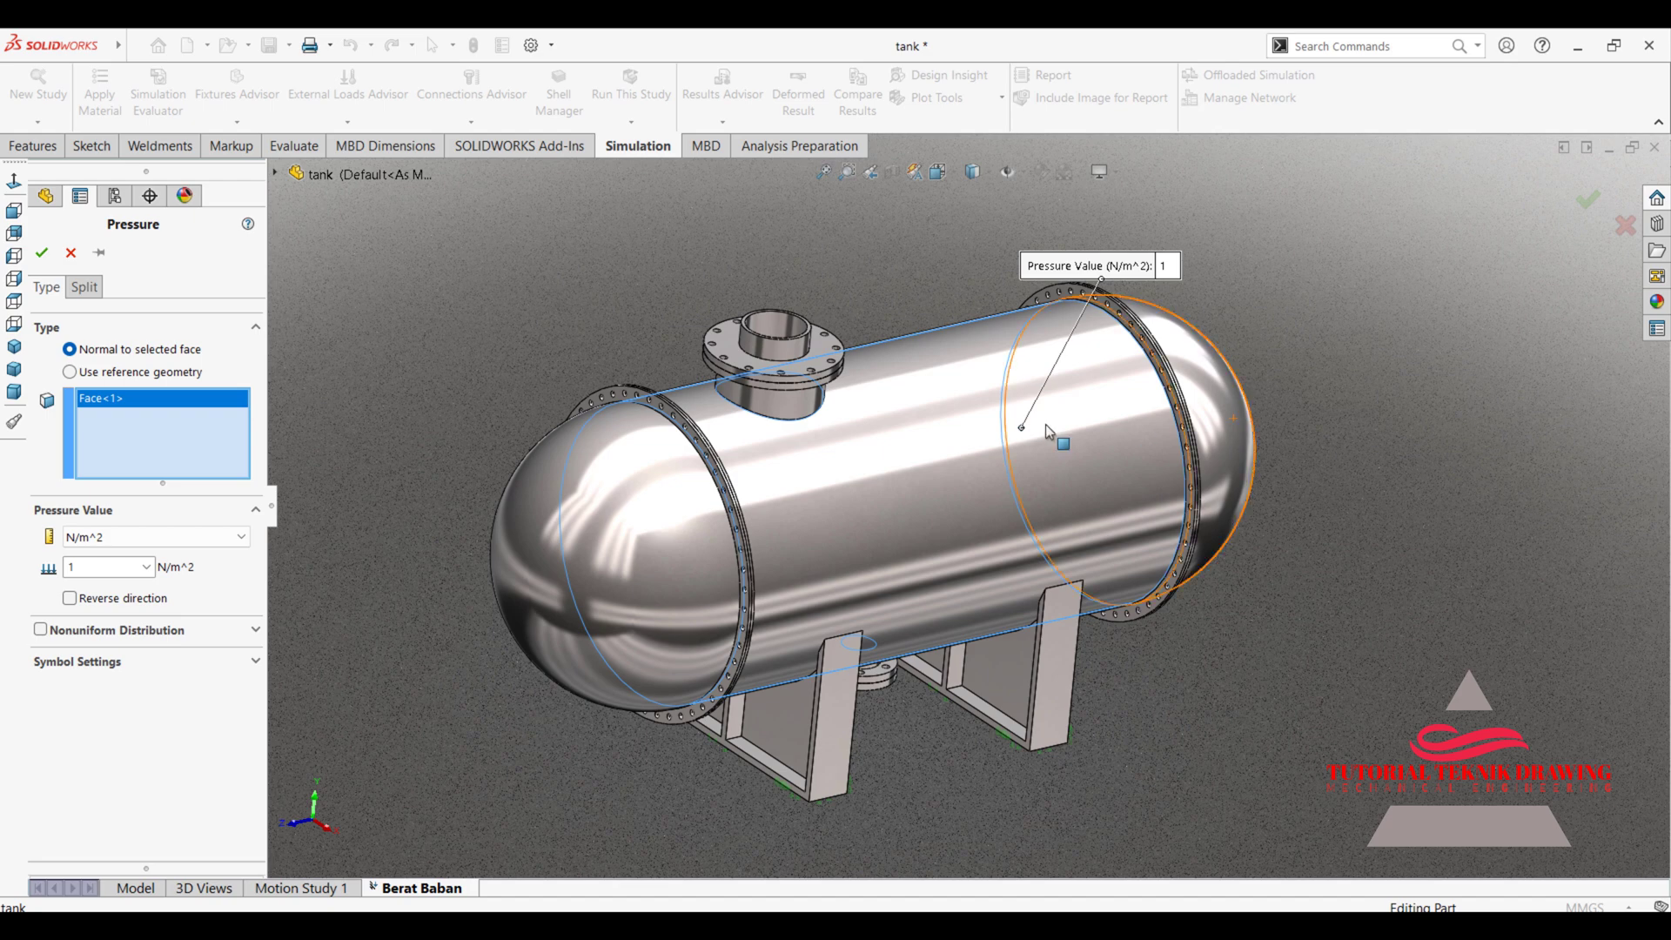
Add both dished end faces and set the pressure to 1,000,000 N/m²
{"action": "right_click", "coordinate": [588, 495]}
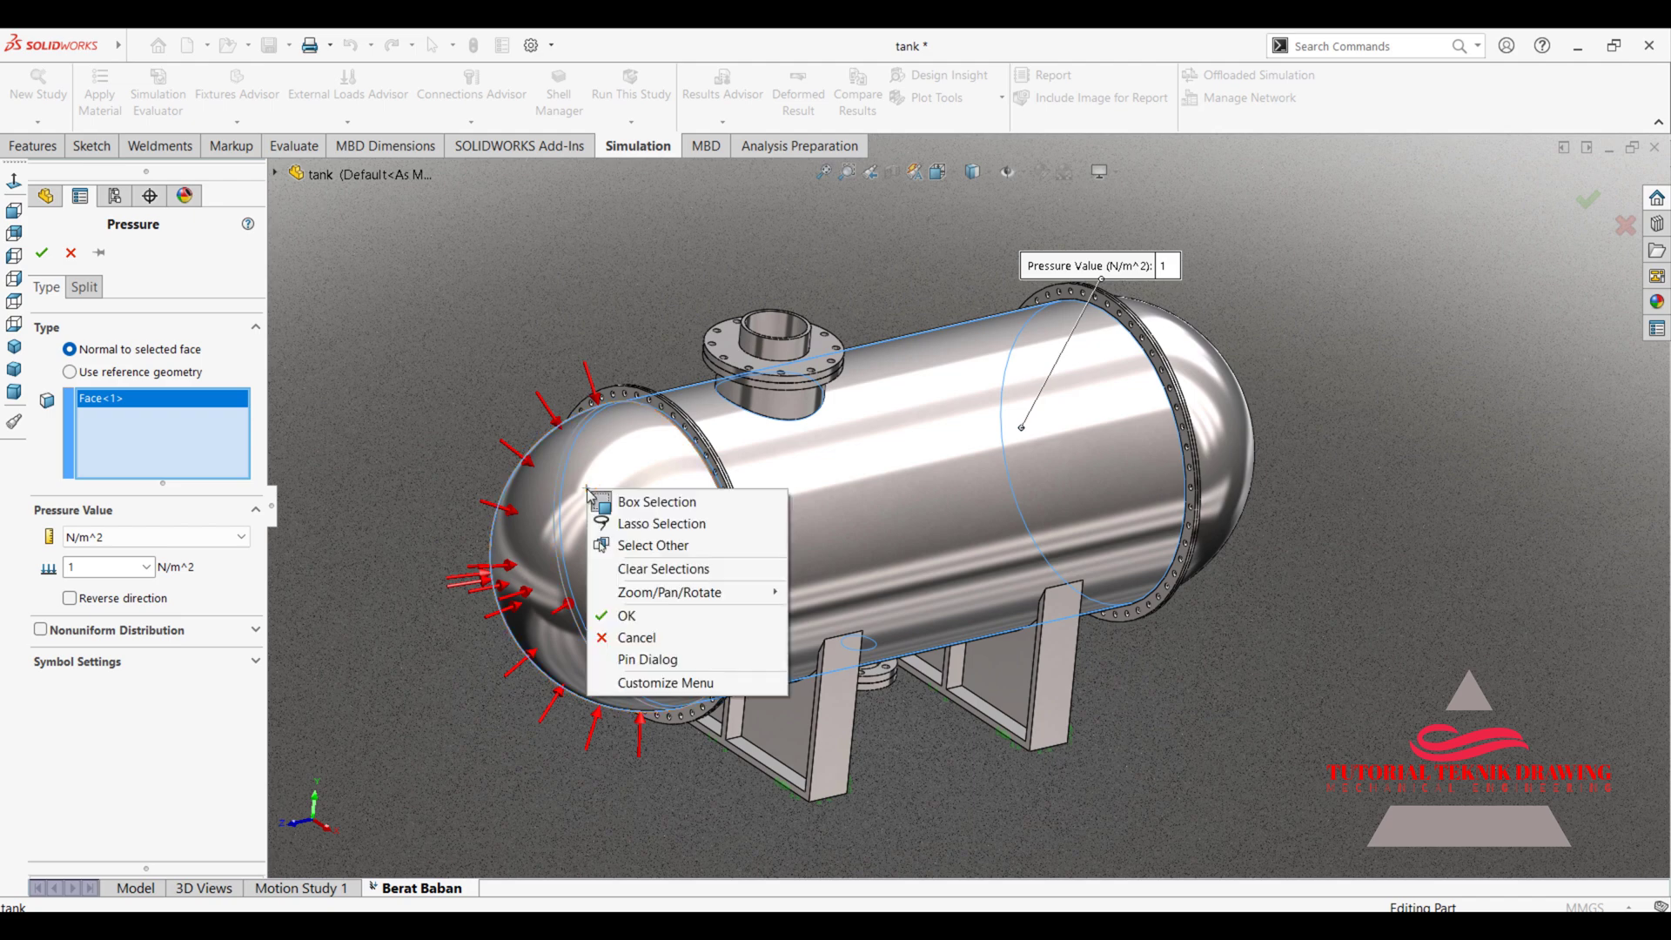
{"action": "left_click", "coordinate": [653, 545]}
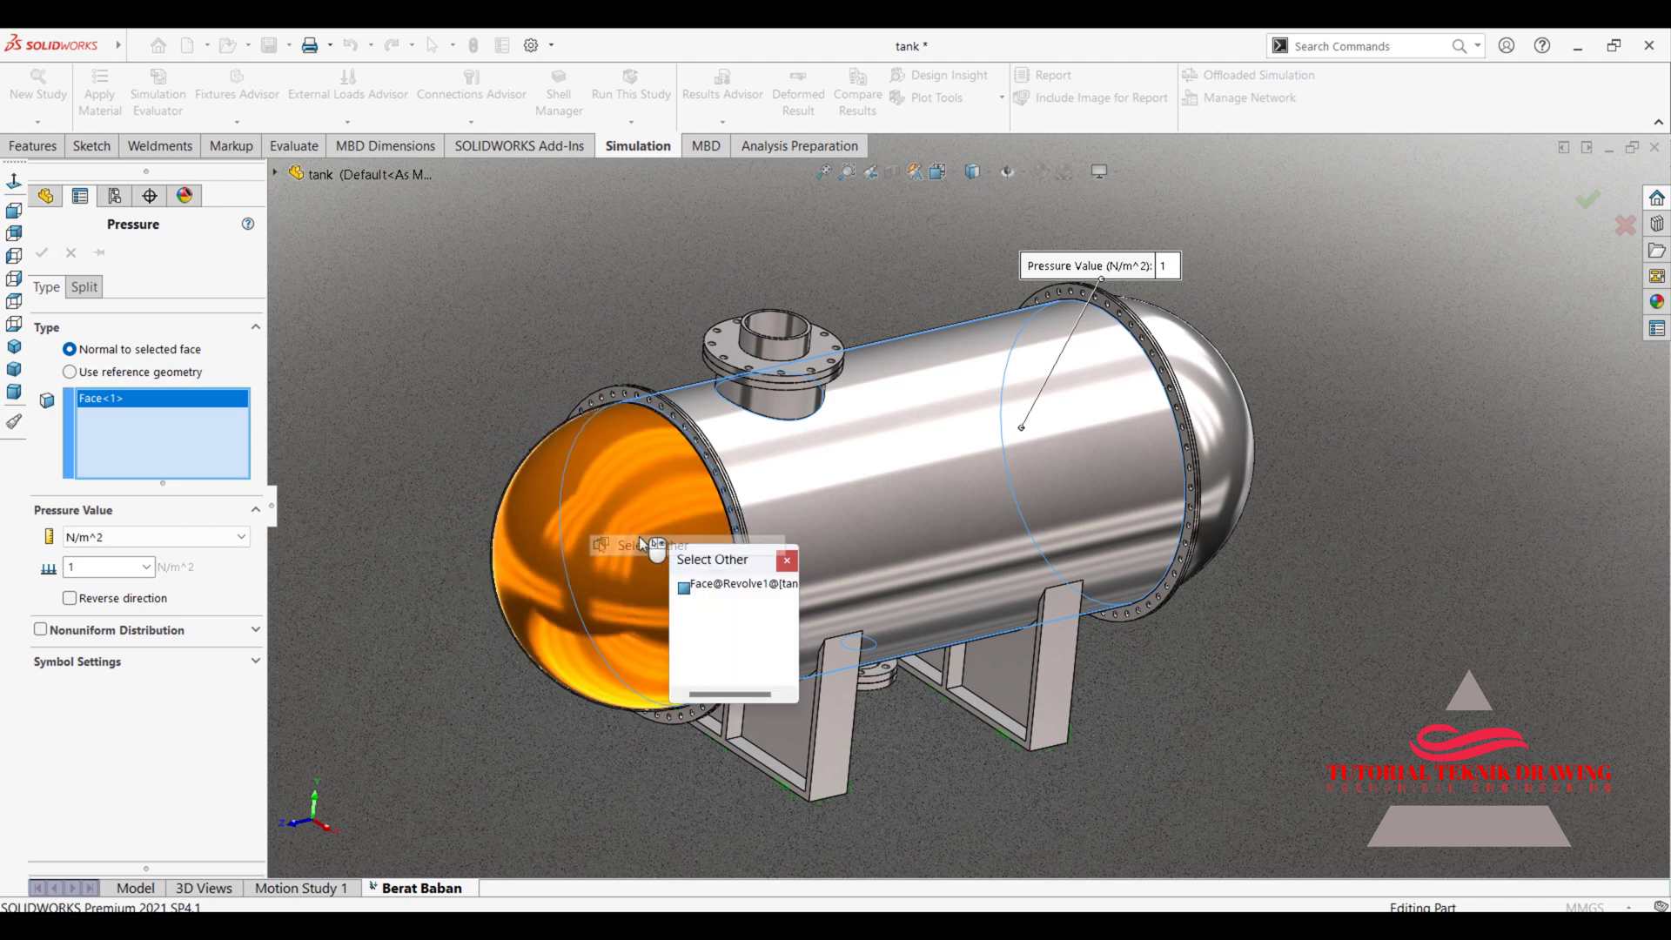
{"action": "left_click", "coordinate": [629, 522]}
{"action": "left_click", "coordinate": [1226, 408]}
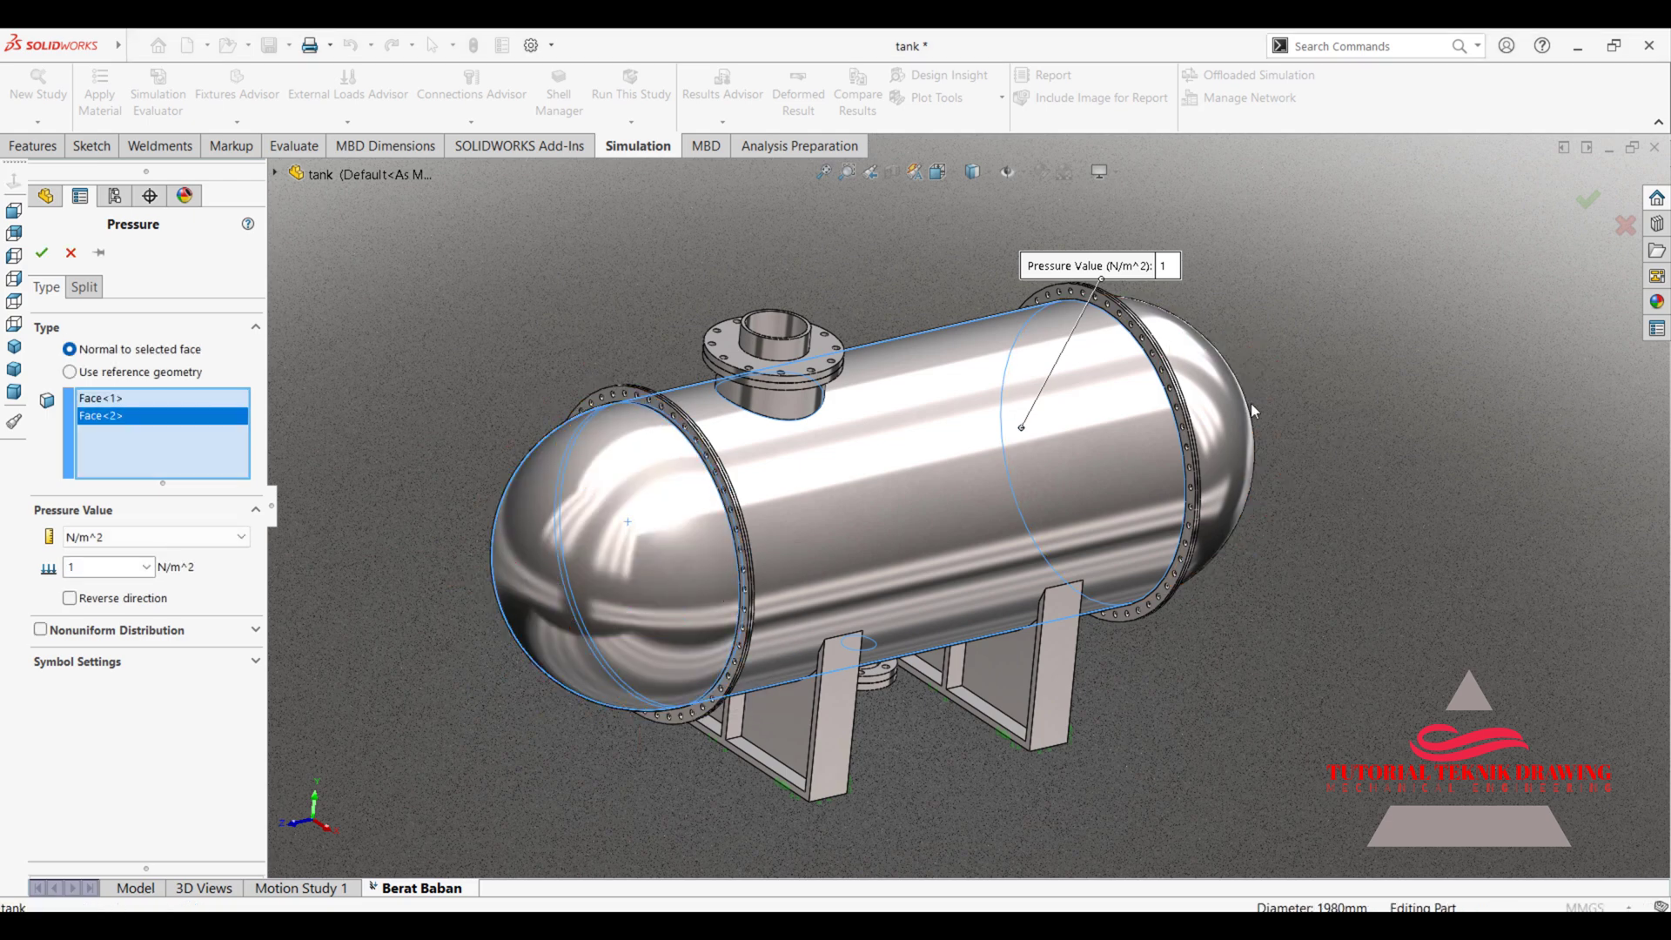
{"action": "right_click", "coordinate": [1226, 408]}
{"action": "left_click", "coordinate": [1258, 452]}
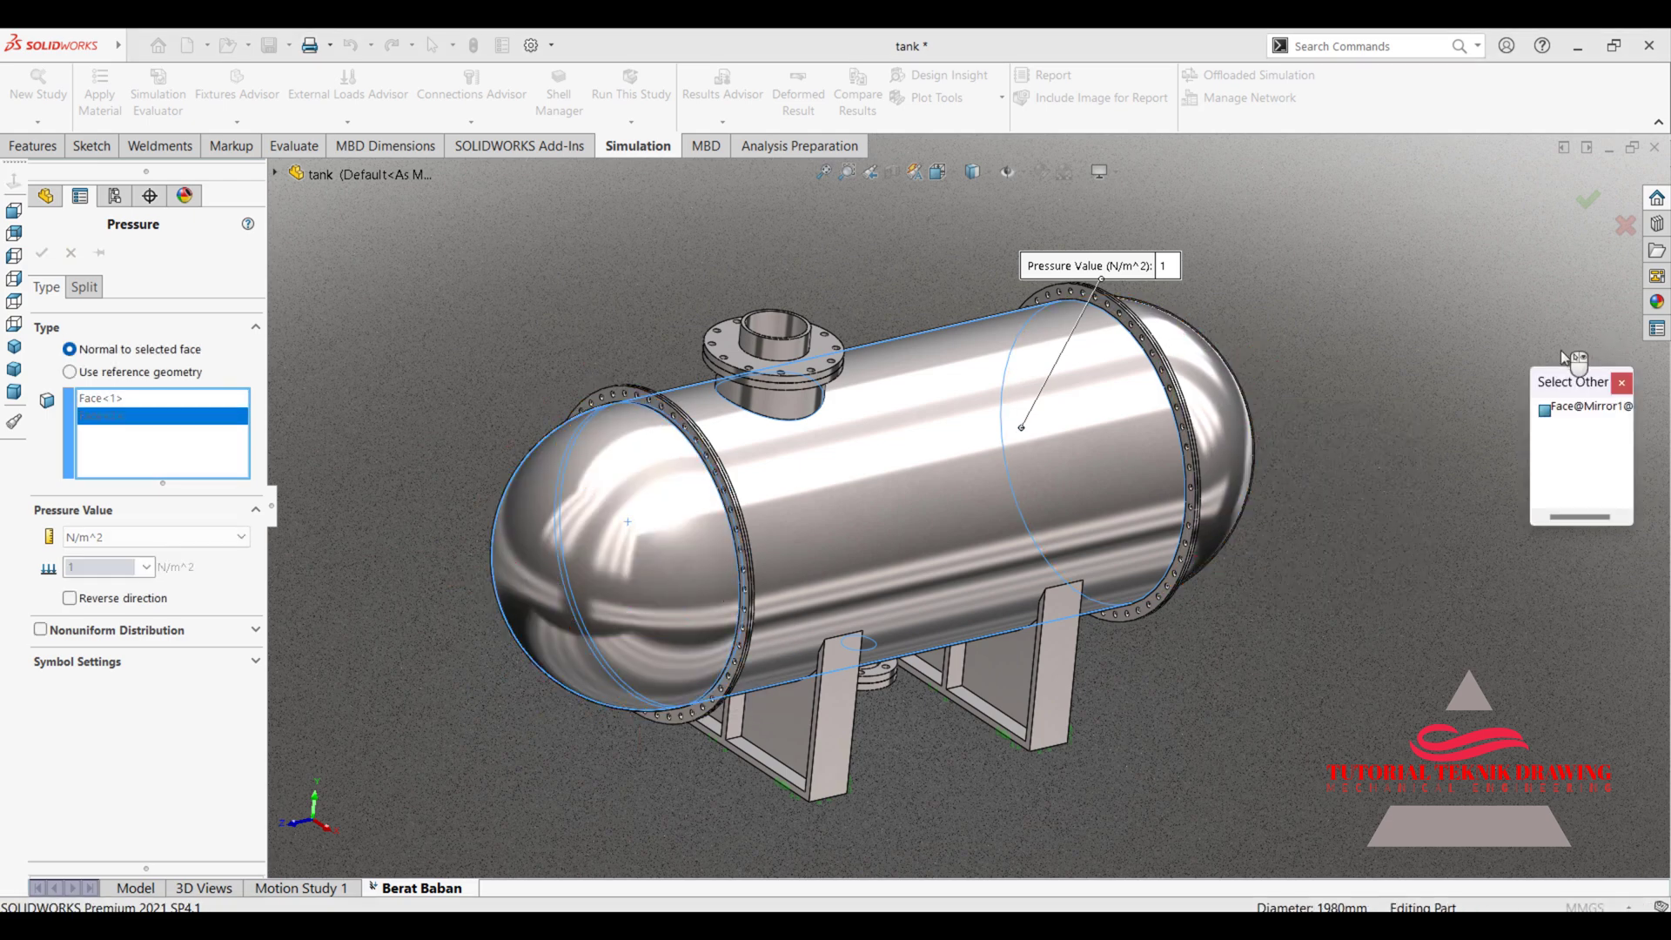
{"action": "left_click", "coordinate": [1232, 426]}
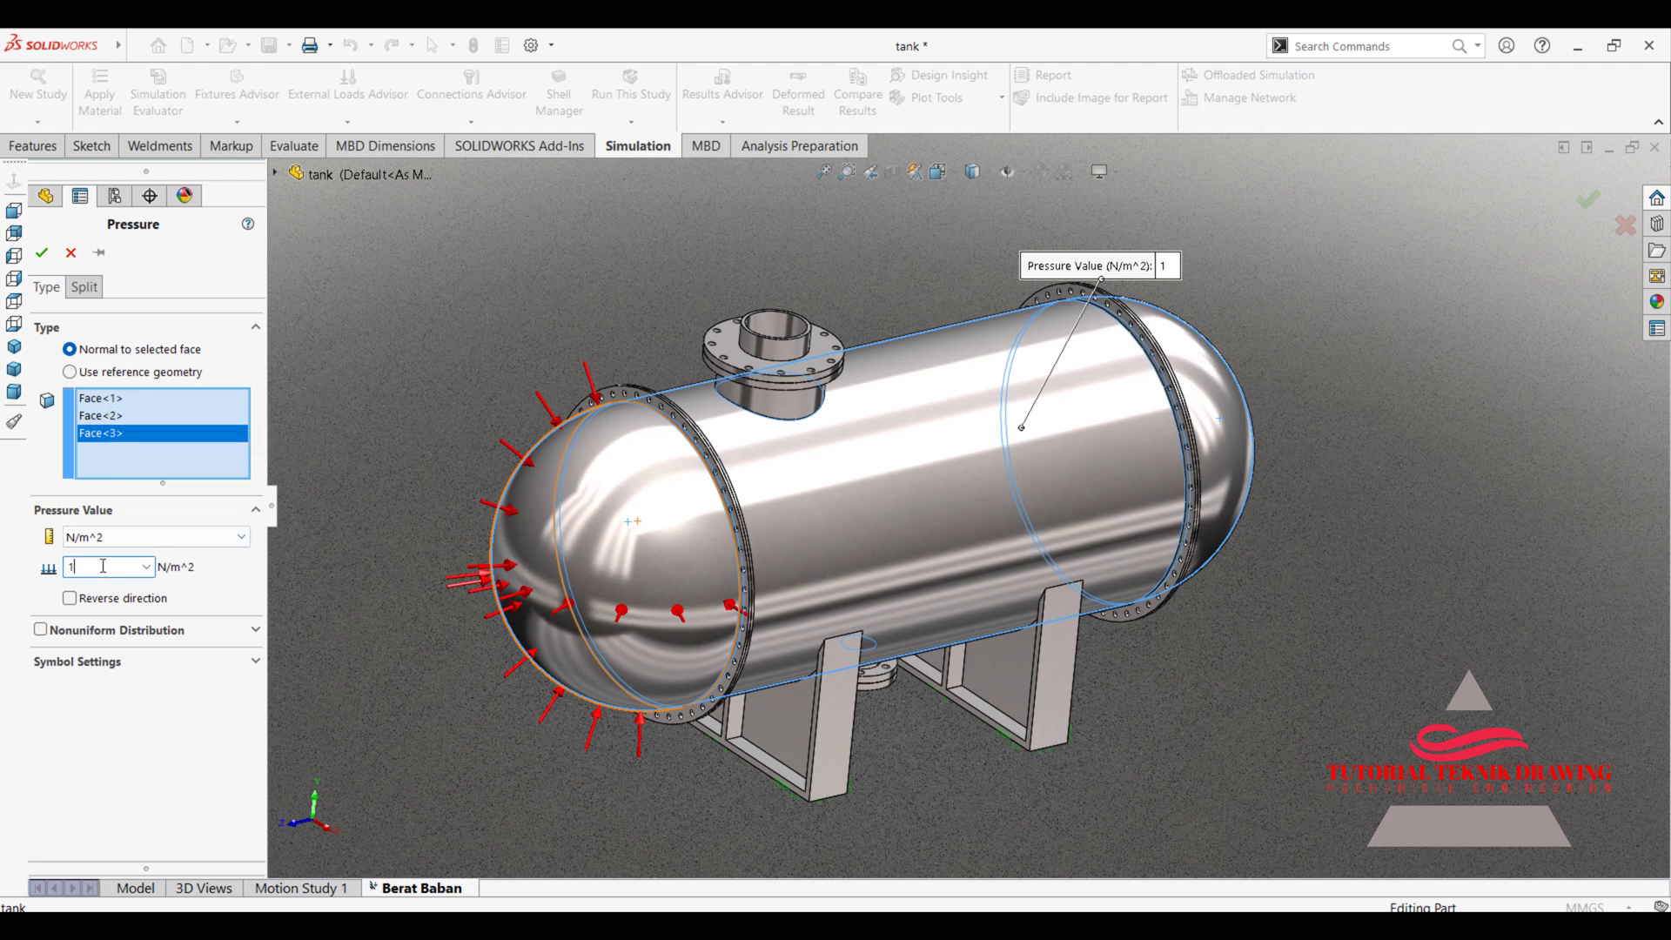
{"action": "type", "text": "000"}
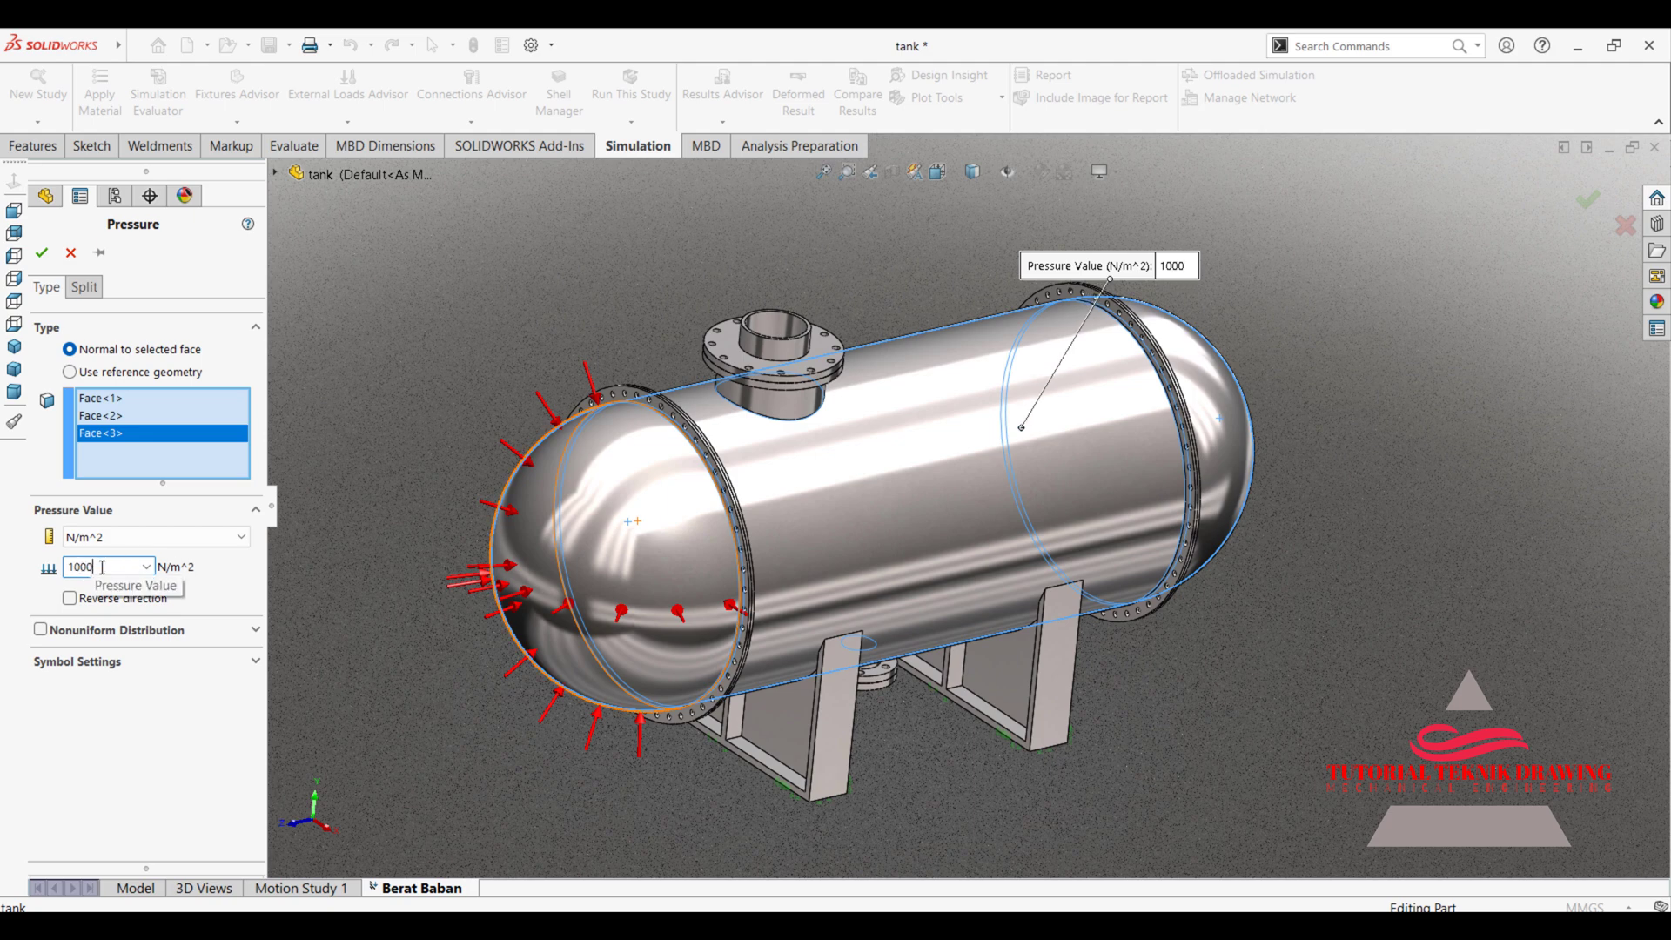
{"action": "type", "text": ".0"}
{"action": "type", "text": "000"}
{"action": "left_click", "coordinate": [41, 252]}
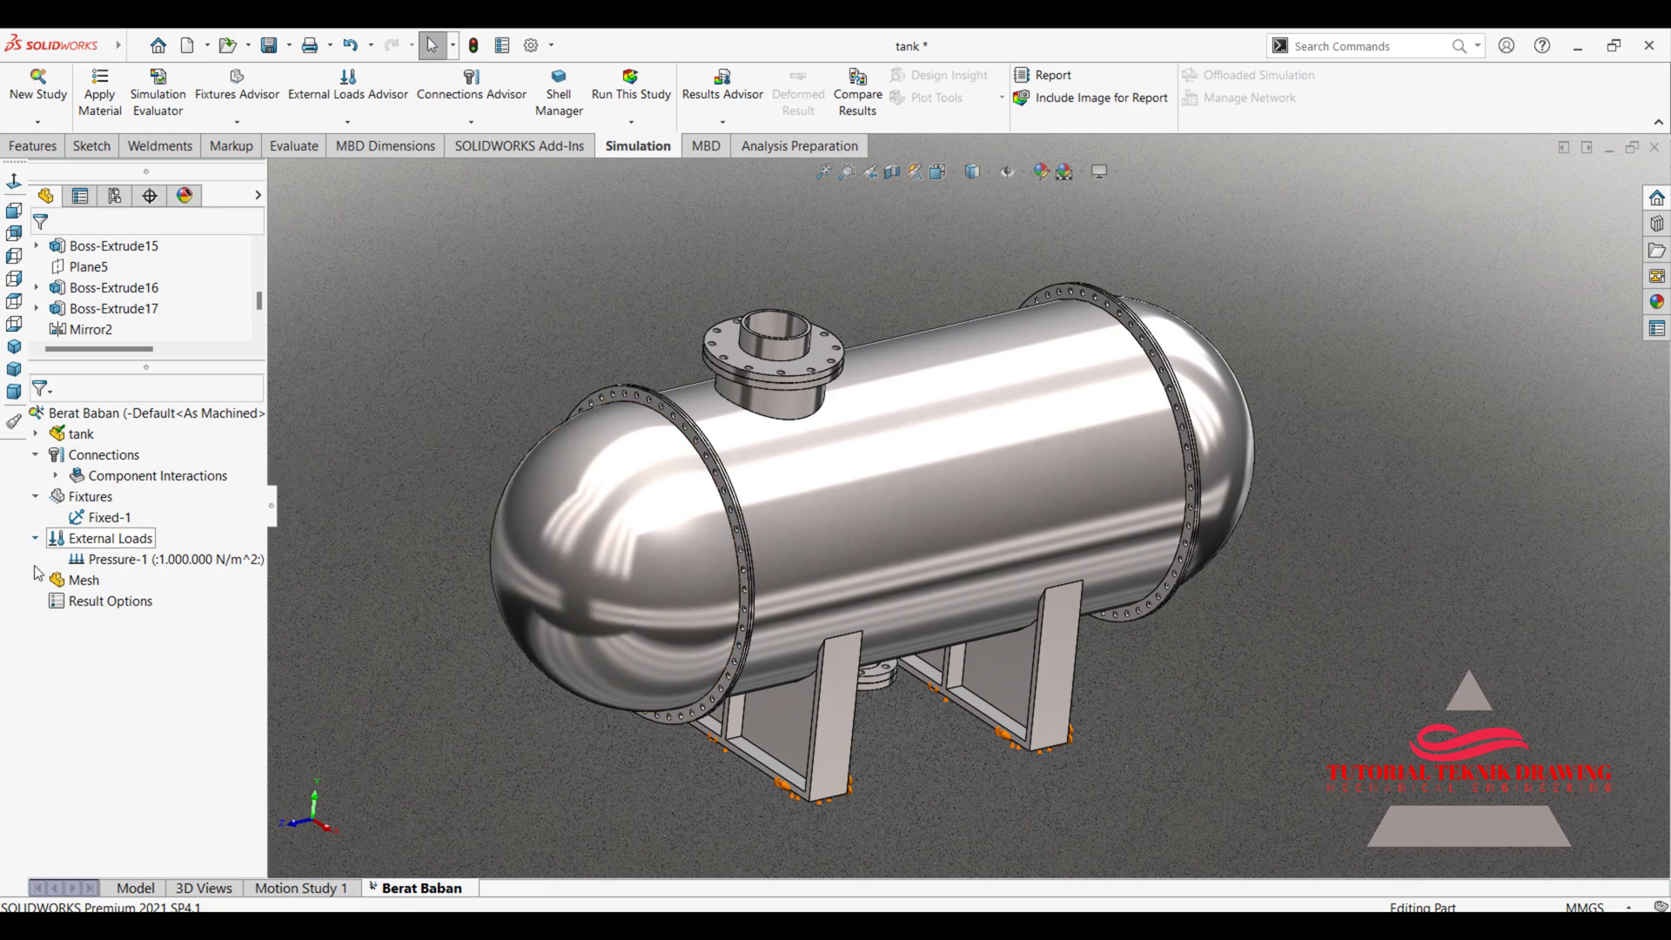
Generate a blended curvature-based mesh with the density slider set to Fine
{"action": "right_click", "coordinate": [84, 592]}
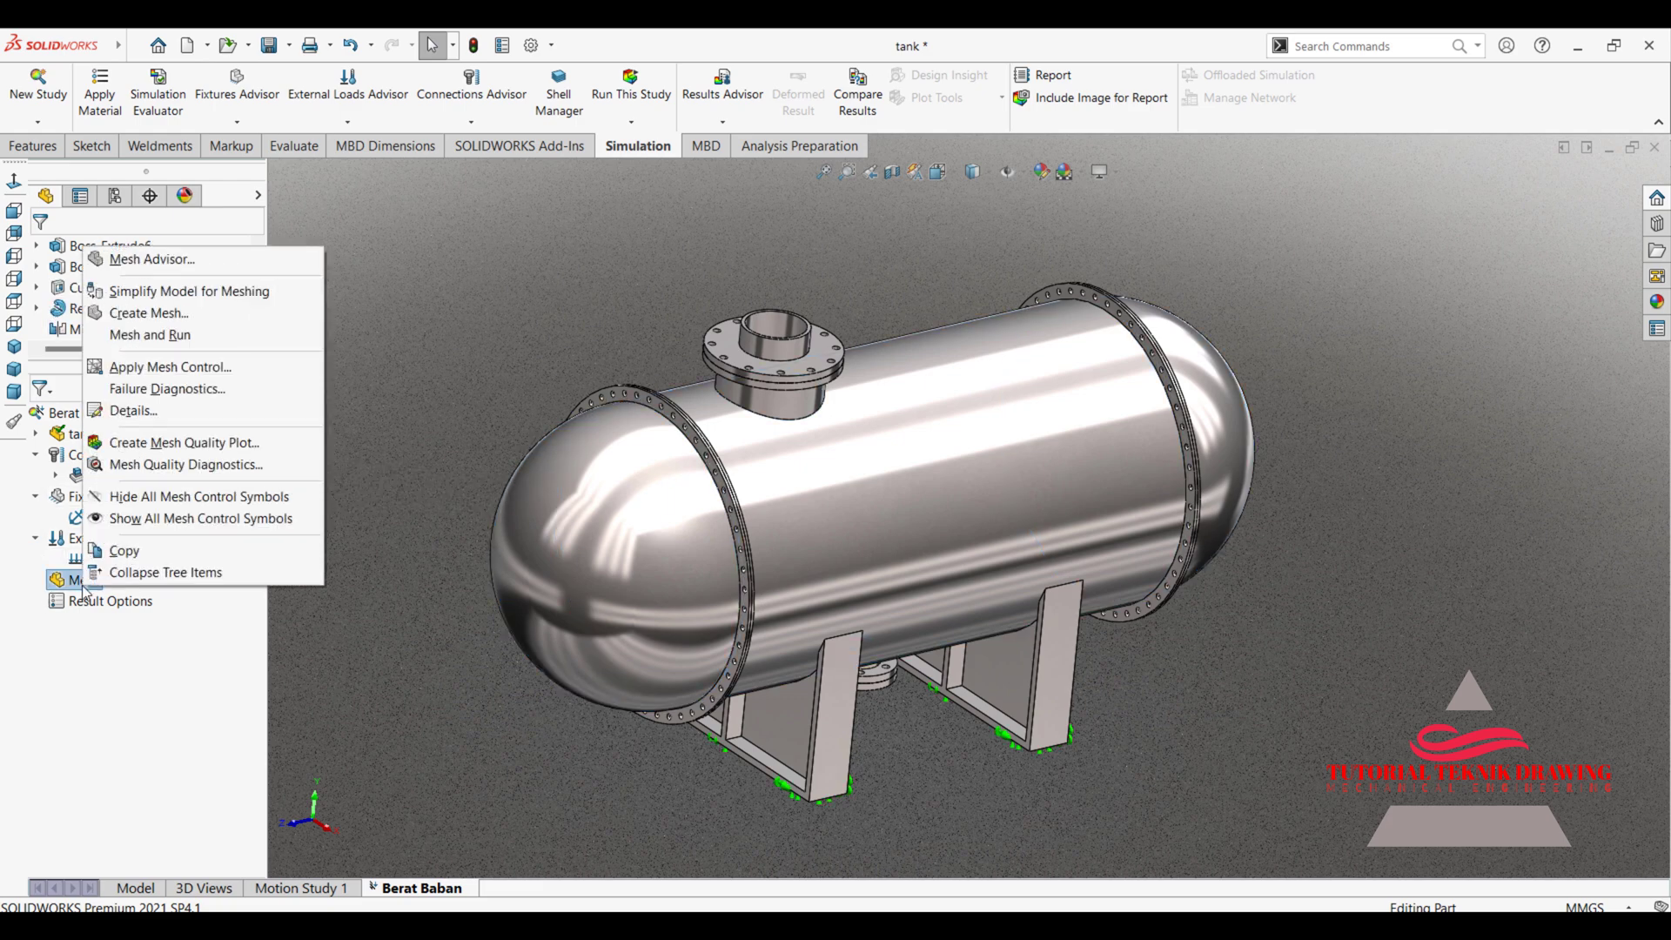
{"action": "left_click", "coordinate": [187, 313]}
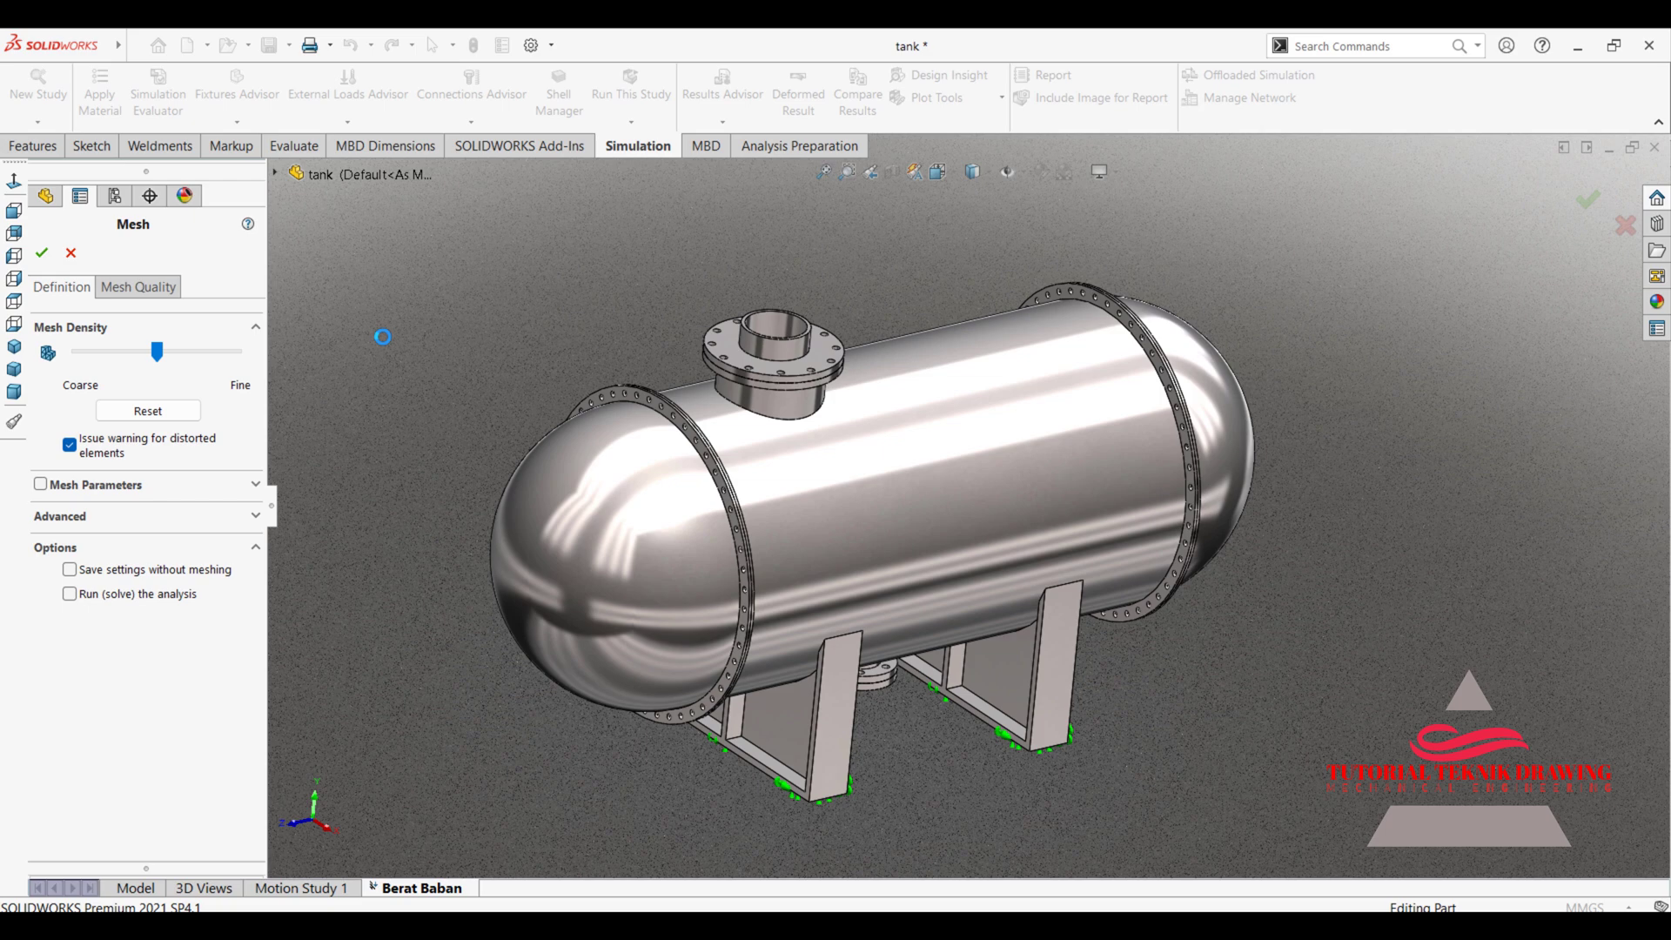
{"action": "left_click", "coordinate": [41, 485]}
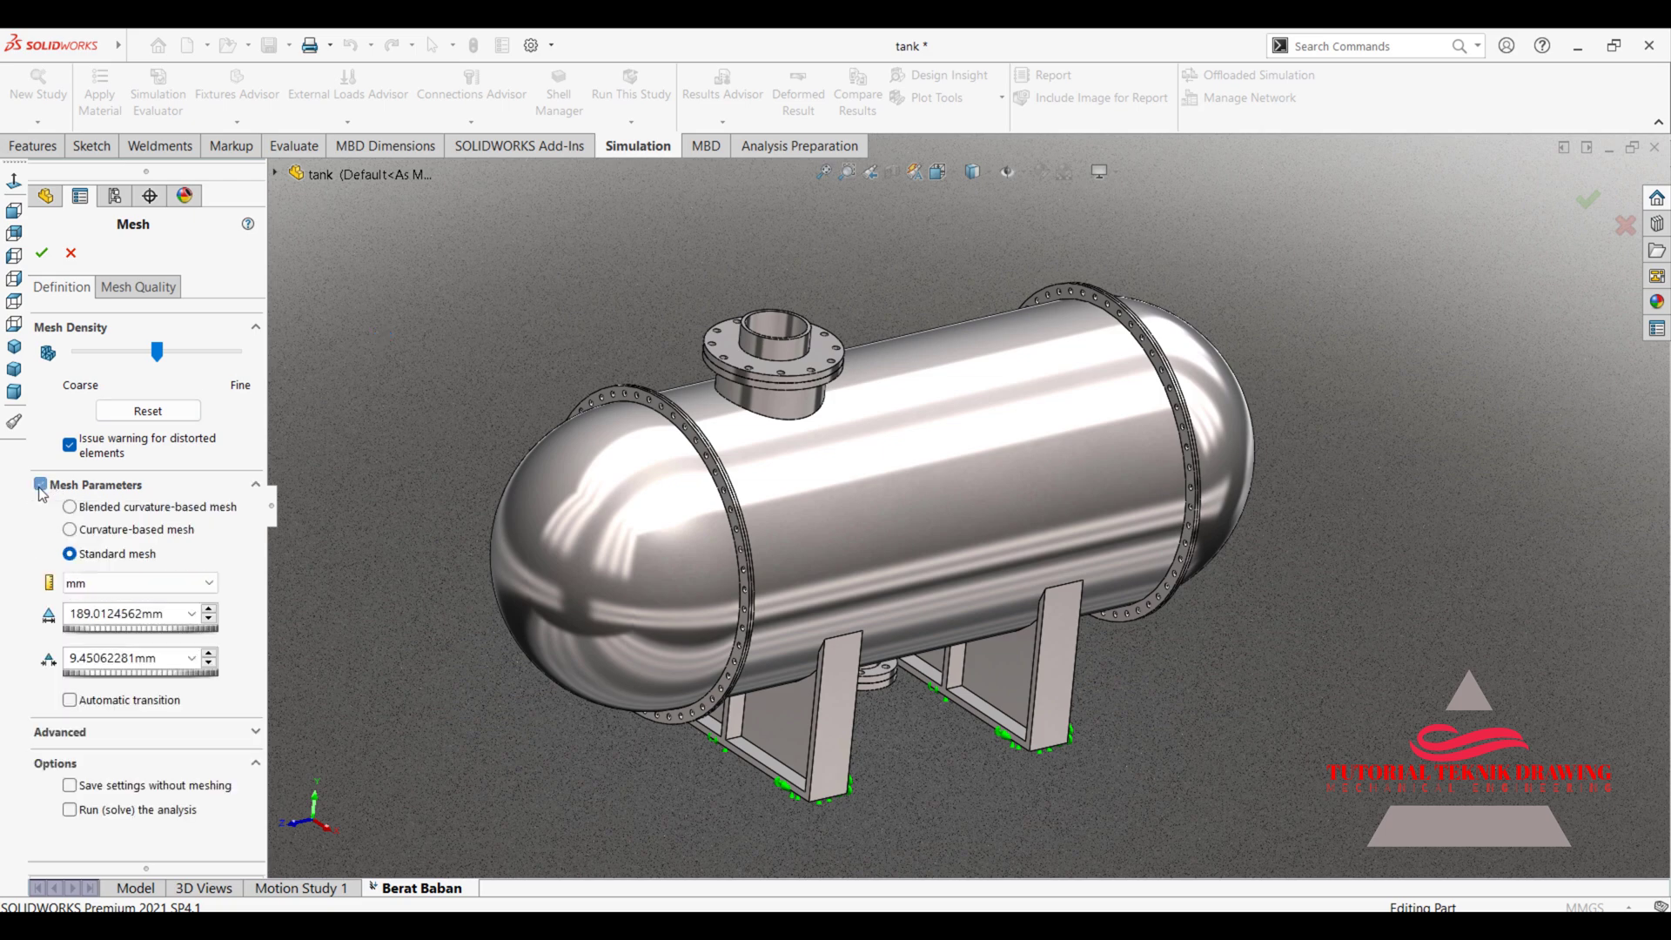
{"action": "left_click", "coordinate": [80, 511]}
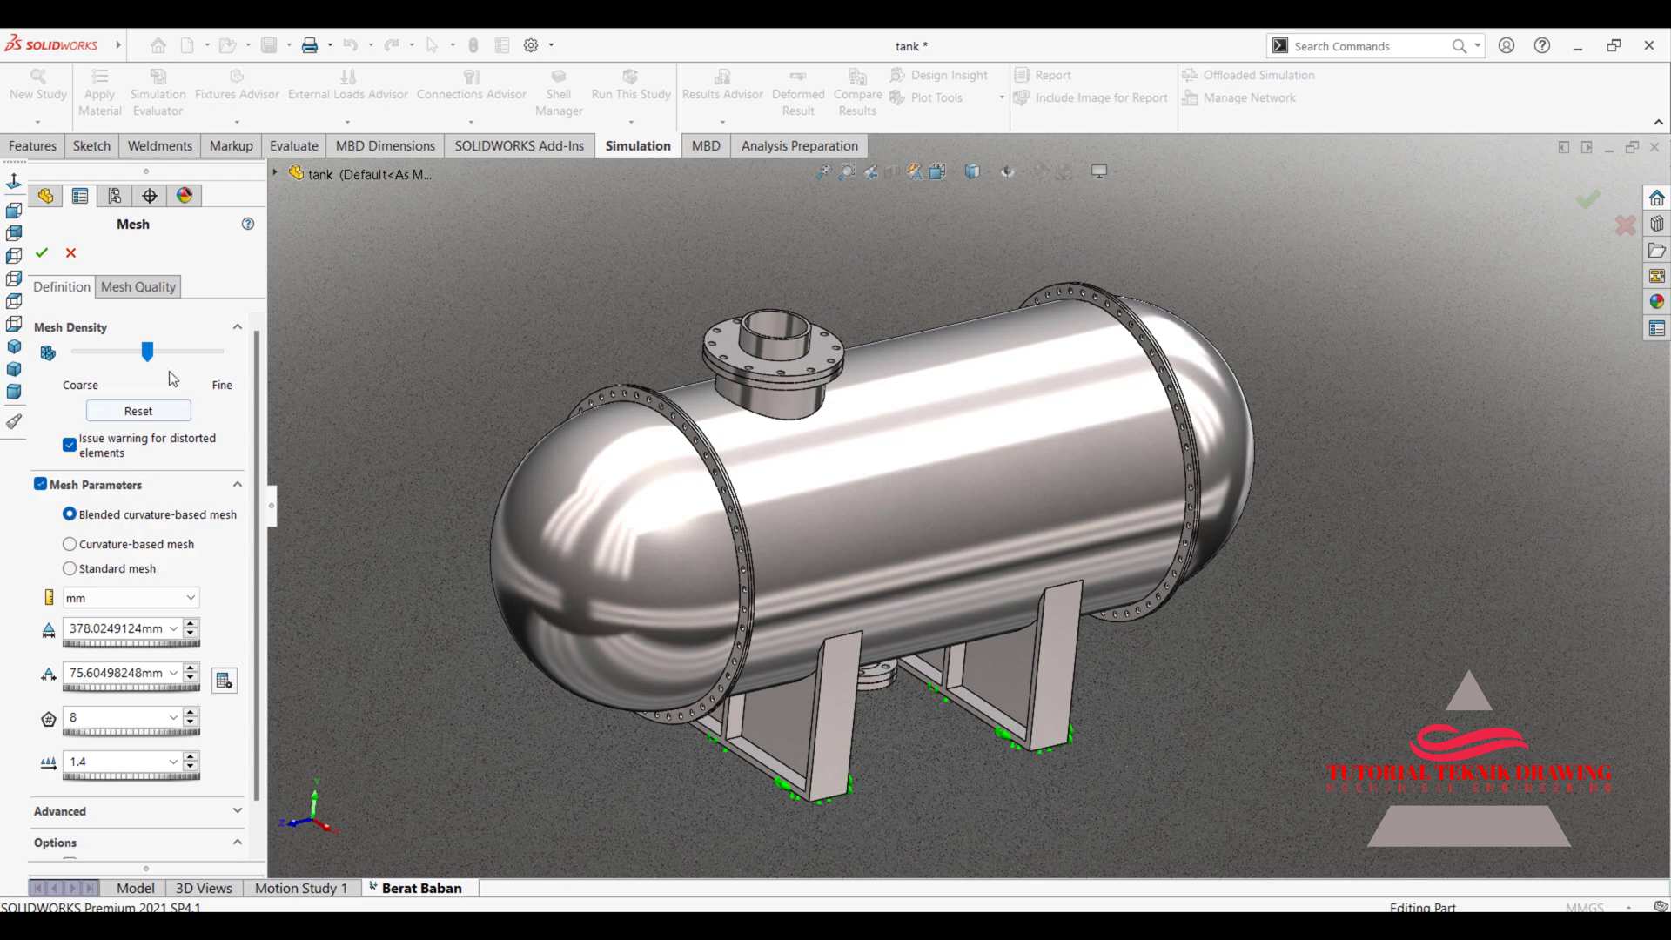
{"action": "left_click_drag", "start_coordinate": [148, 352], "coordinate": [217, 353]}
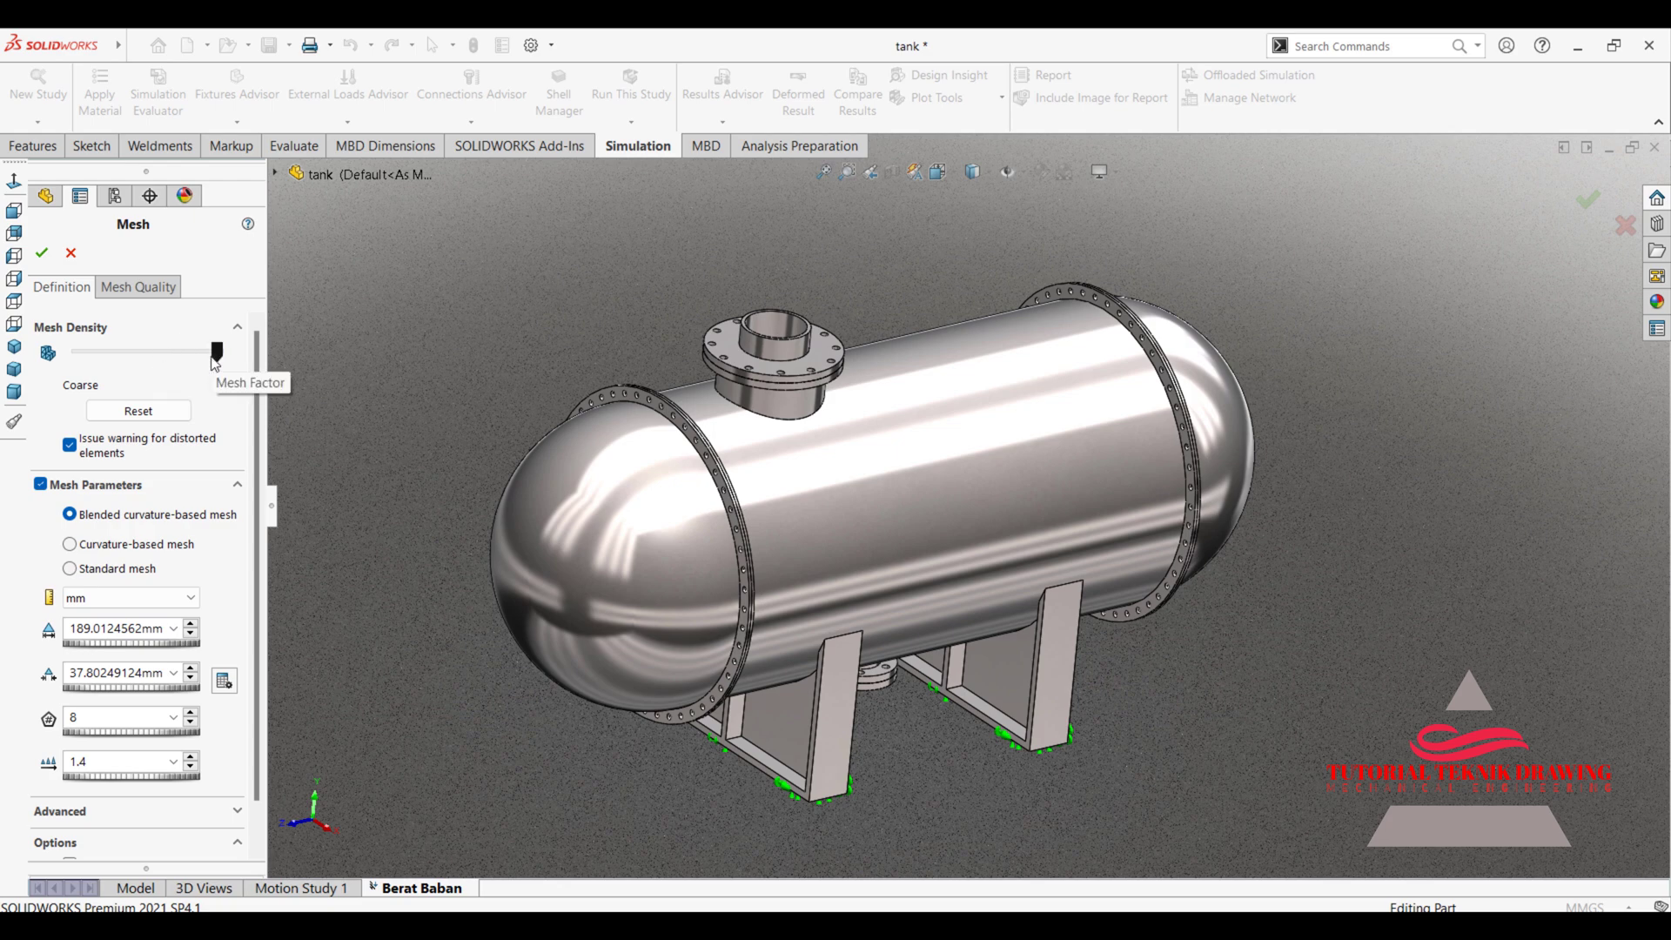
{"action": "key", "text": "Return"}
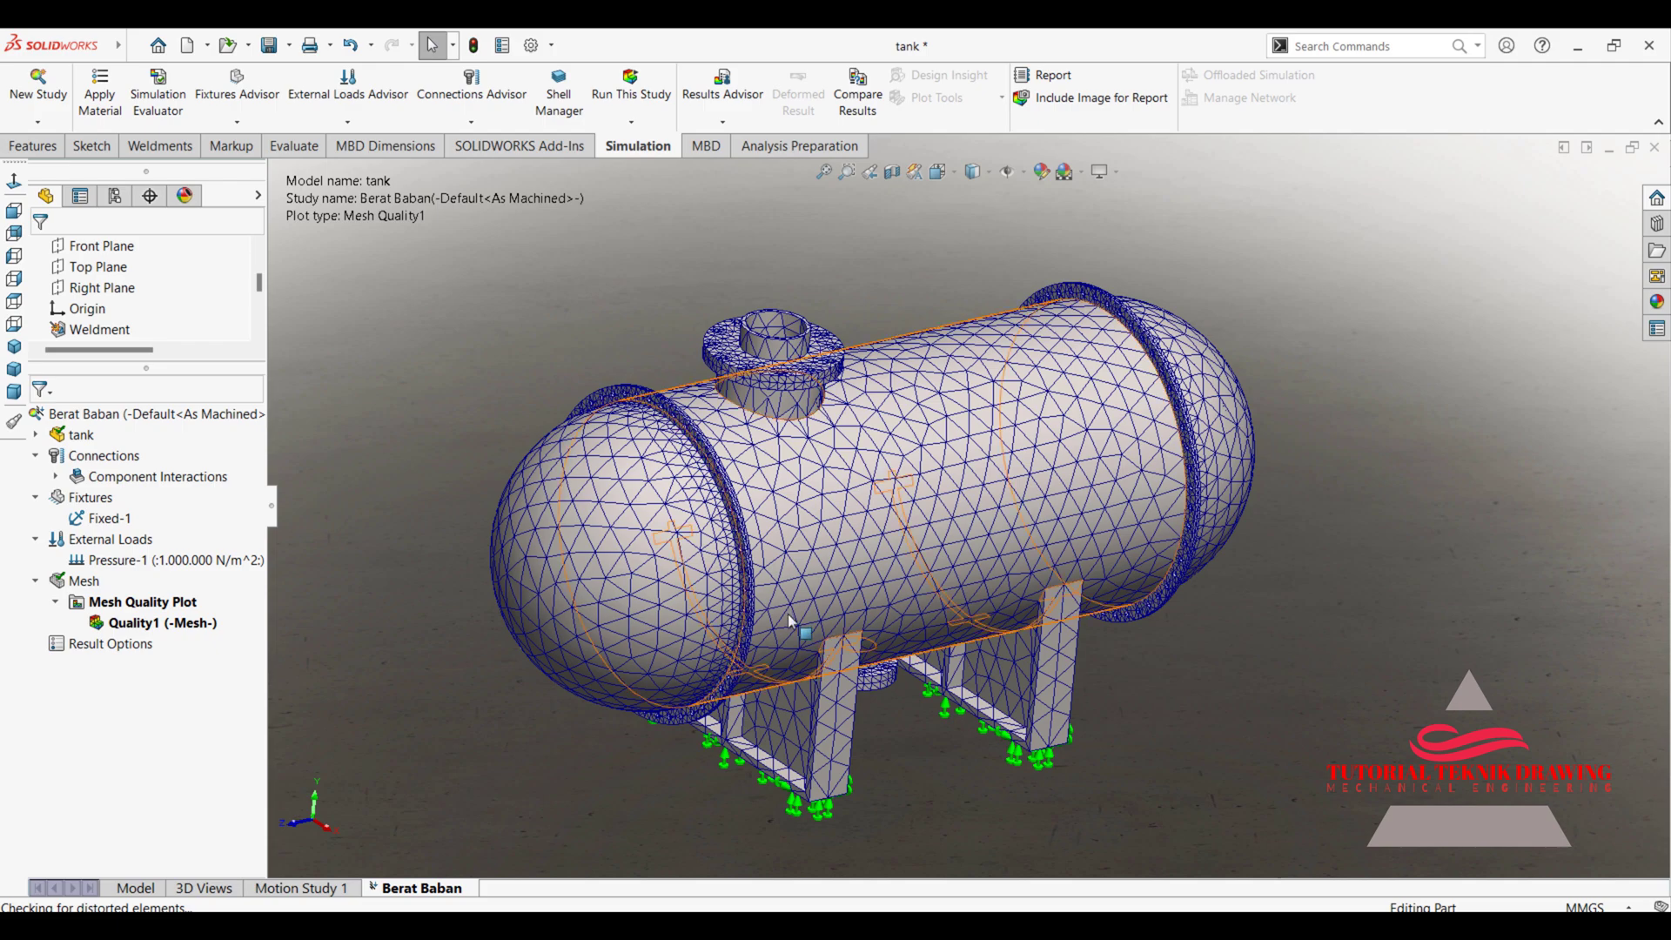
{"action": "scroll", "coordinate": [739, 648], "scroll_direction": "down", "scroll_amount": 2}
{"action": "scroll", "coordinate": [410, 663], "scroll_direction": "down", "scroll_amount": 3}
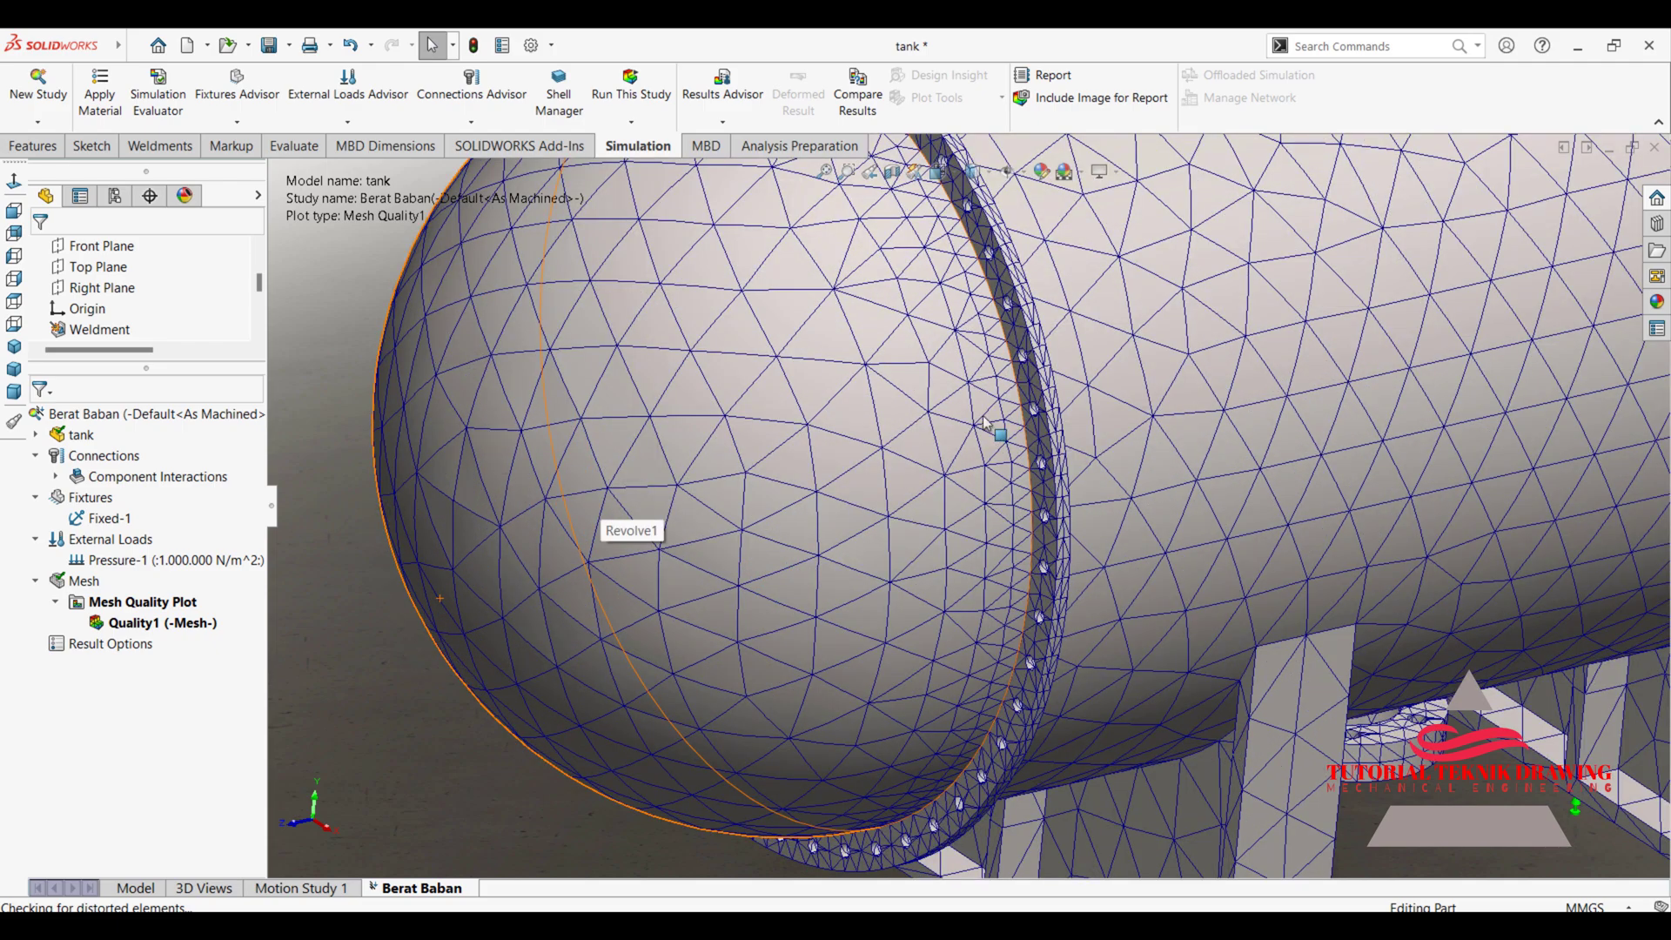
{"action": "scroll", "coordinate": [995, 428], "scroll_direction": "up", "scroll_amount": 3}
{"action": "scroll", "coordinate": [1335, 370], "scroll_direction": "up", "scroll_amount": 2}
{"action": "scroll", "coordinate": [871, 400], "scroll_direction": "up", "scroll_amount": 3}
{"action": "mouse_move", "coordinate": [871, 409]}
{"action": "middle_mouse_down"}
{"action": "mouse_move", "coordinate": [1053, 240]}
{"action": "mouse_move", "coordinate": [871, 488]}
{"action": "middle_mouse_up"}
{"action": "scroll", "coordinate": [836, 557], "scroll_direction": "up", "scroll_amount": 2}
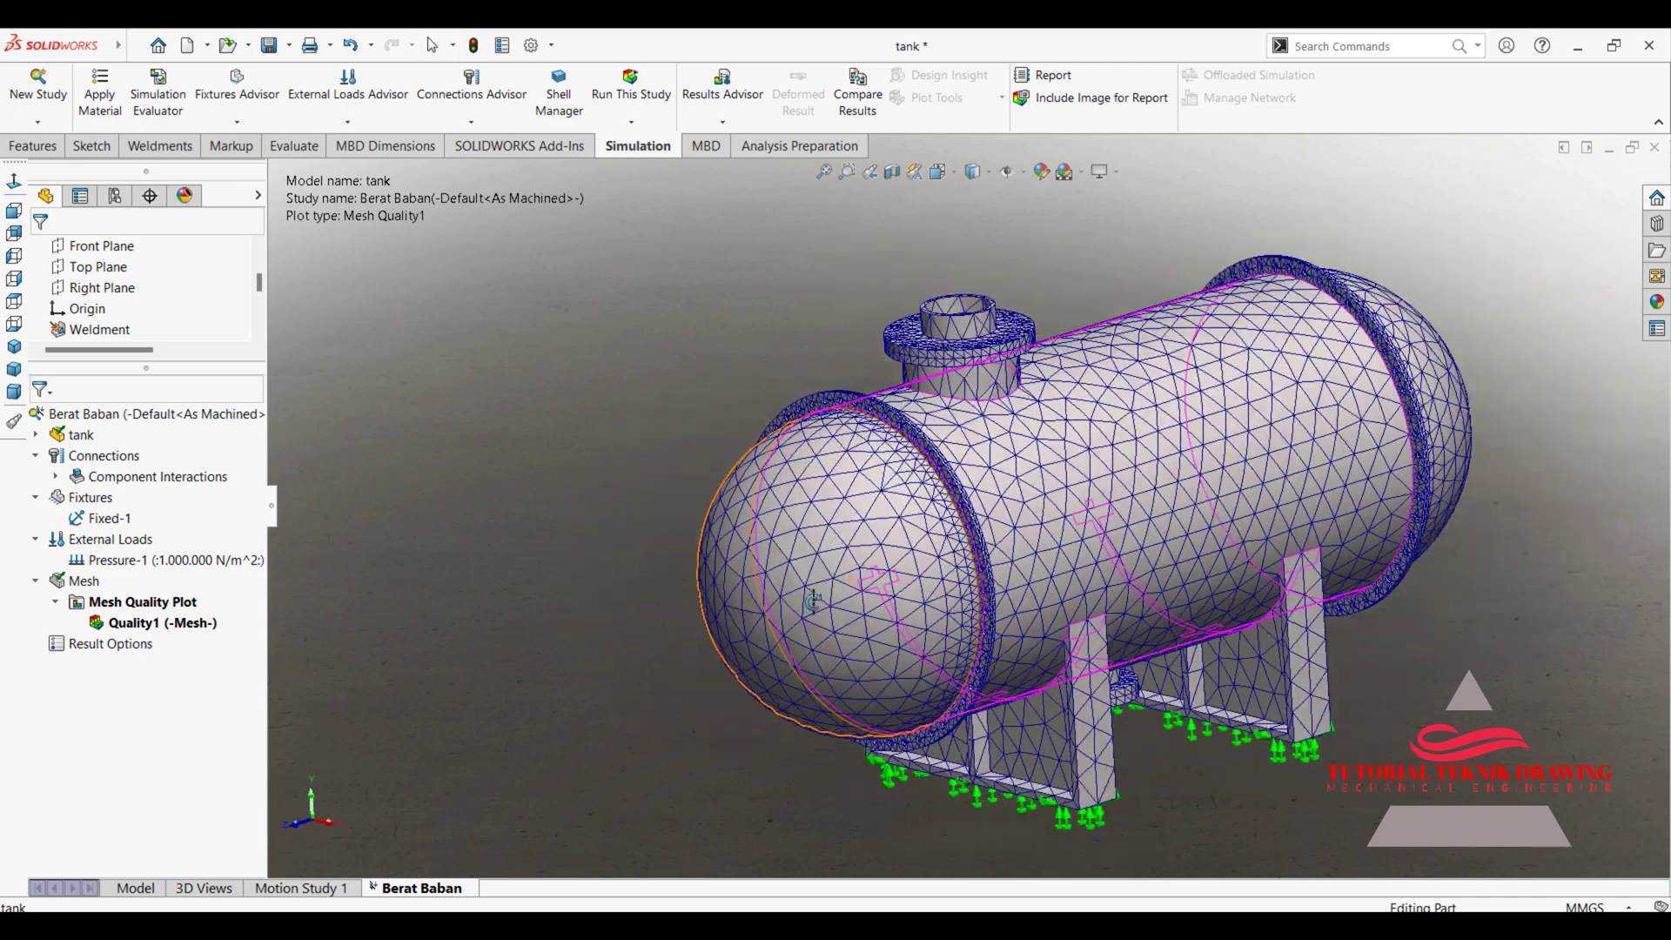
{"action": "scroll", "coordinate": [818, 598], "scroll_direction": "down", "scroll_amount": 5}
{"action": "scroll", "coordinate": [827, 562], "scroll_direction": "down", "scroll_amount": 3}
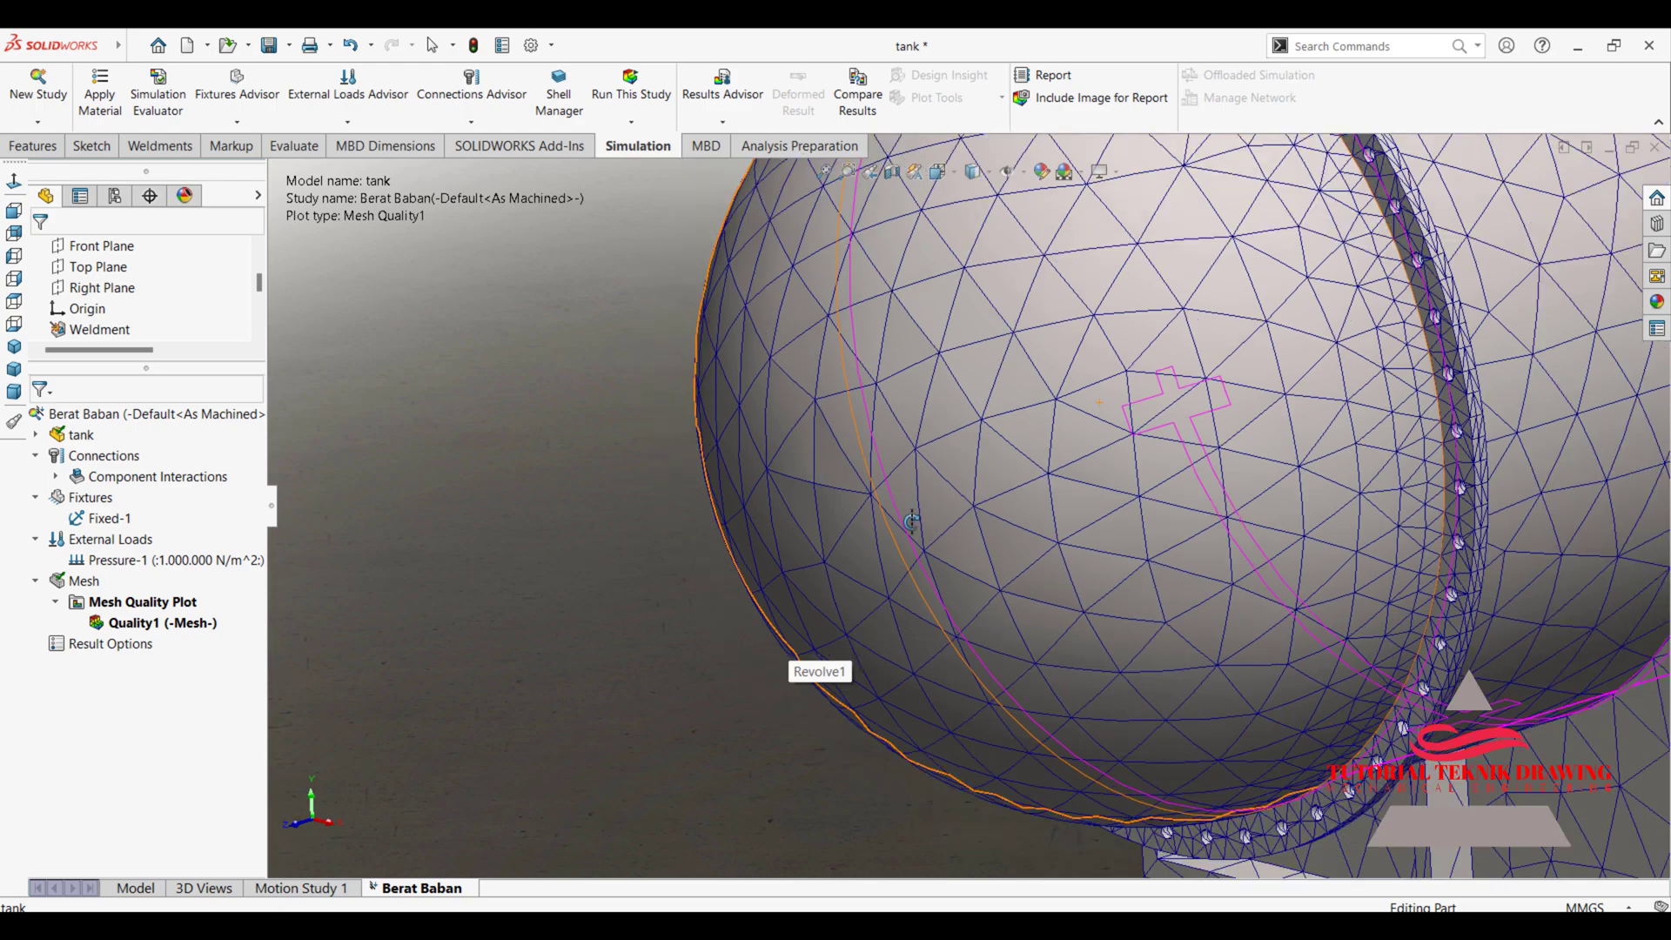
{"action": "scroll", "coordinate": [914, 523], "scroll_direction": "up", "scroll_amount": 6}
{"action": "key", "text": "f"}
{"action": "mouse_move", "coordinate": [852, 453]}
{"action": "left_mouse_down"}
{"action": "mouse_move", "coordinate": [973, 488]}
{"action": "mouse_move", "coordinate": [898, 278]}
{"action": "left_mouse_up"}
{"action": "right_click", "coordinate": [898, 277]}
{"action": "key", "text": "Escape"}
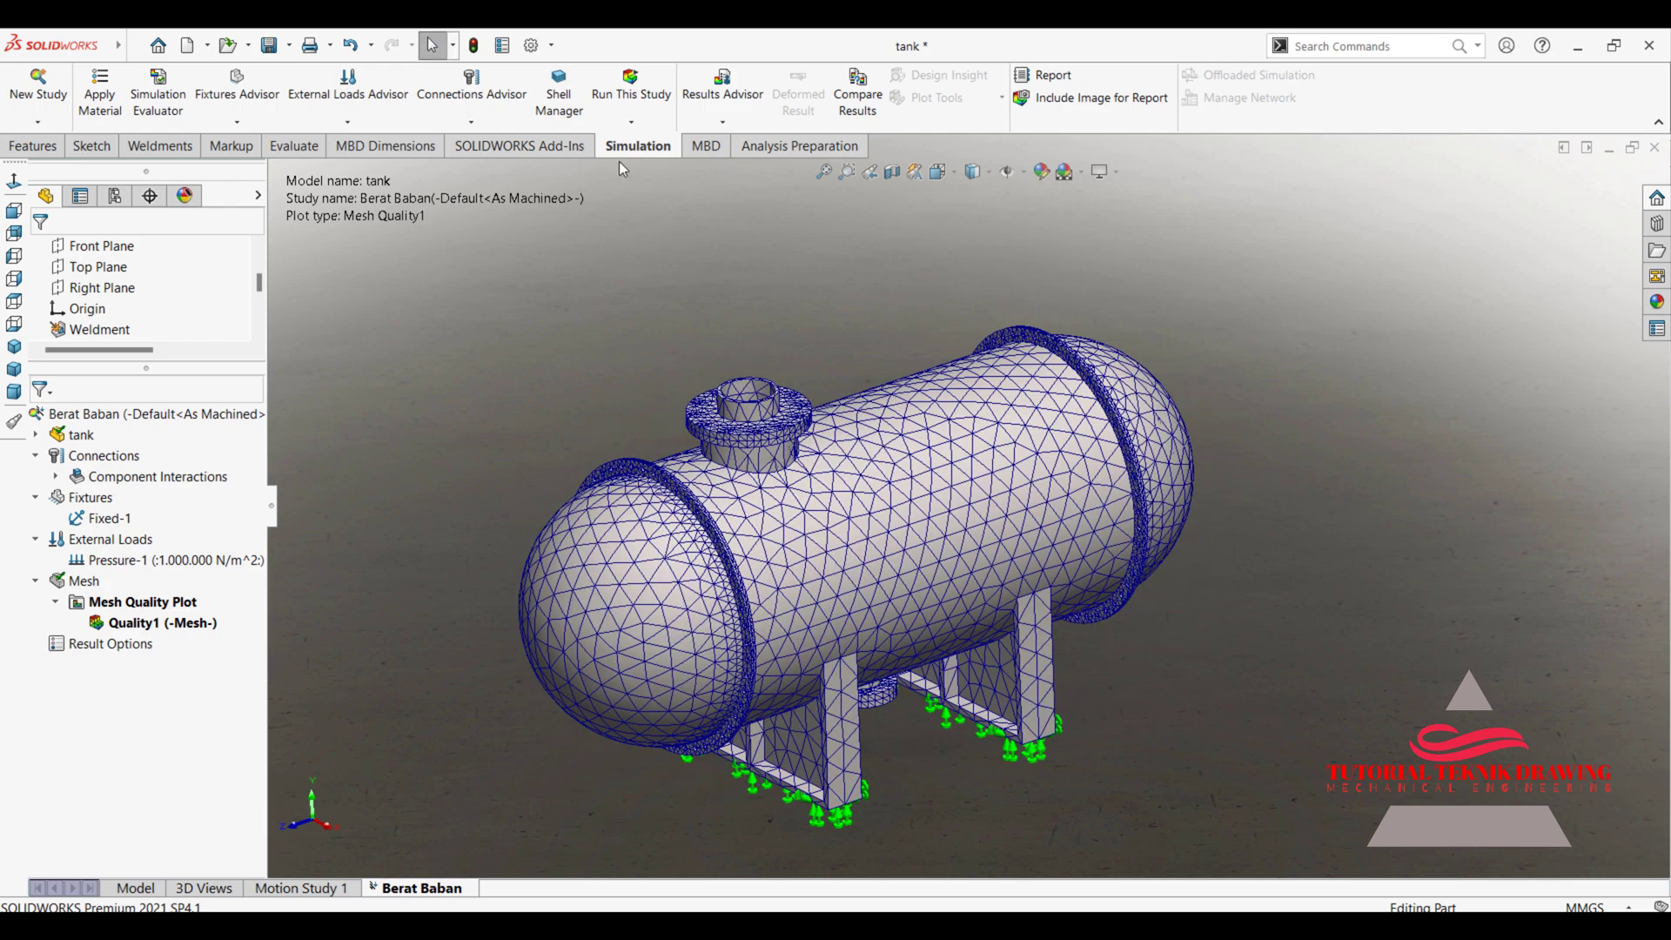
Run the study and orbit the tank to inspect the Stress1 von Mises plot
{"action": "left_click", "coordinate": [659, 105]}
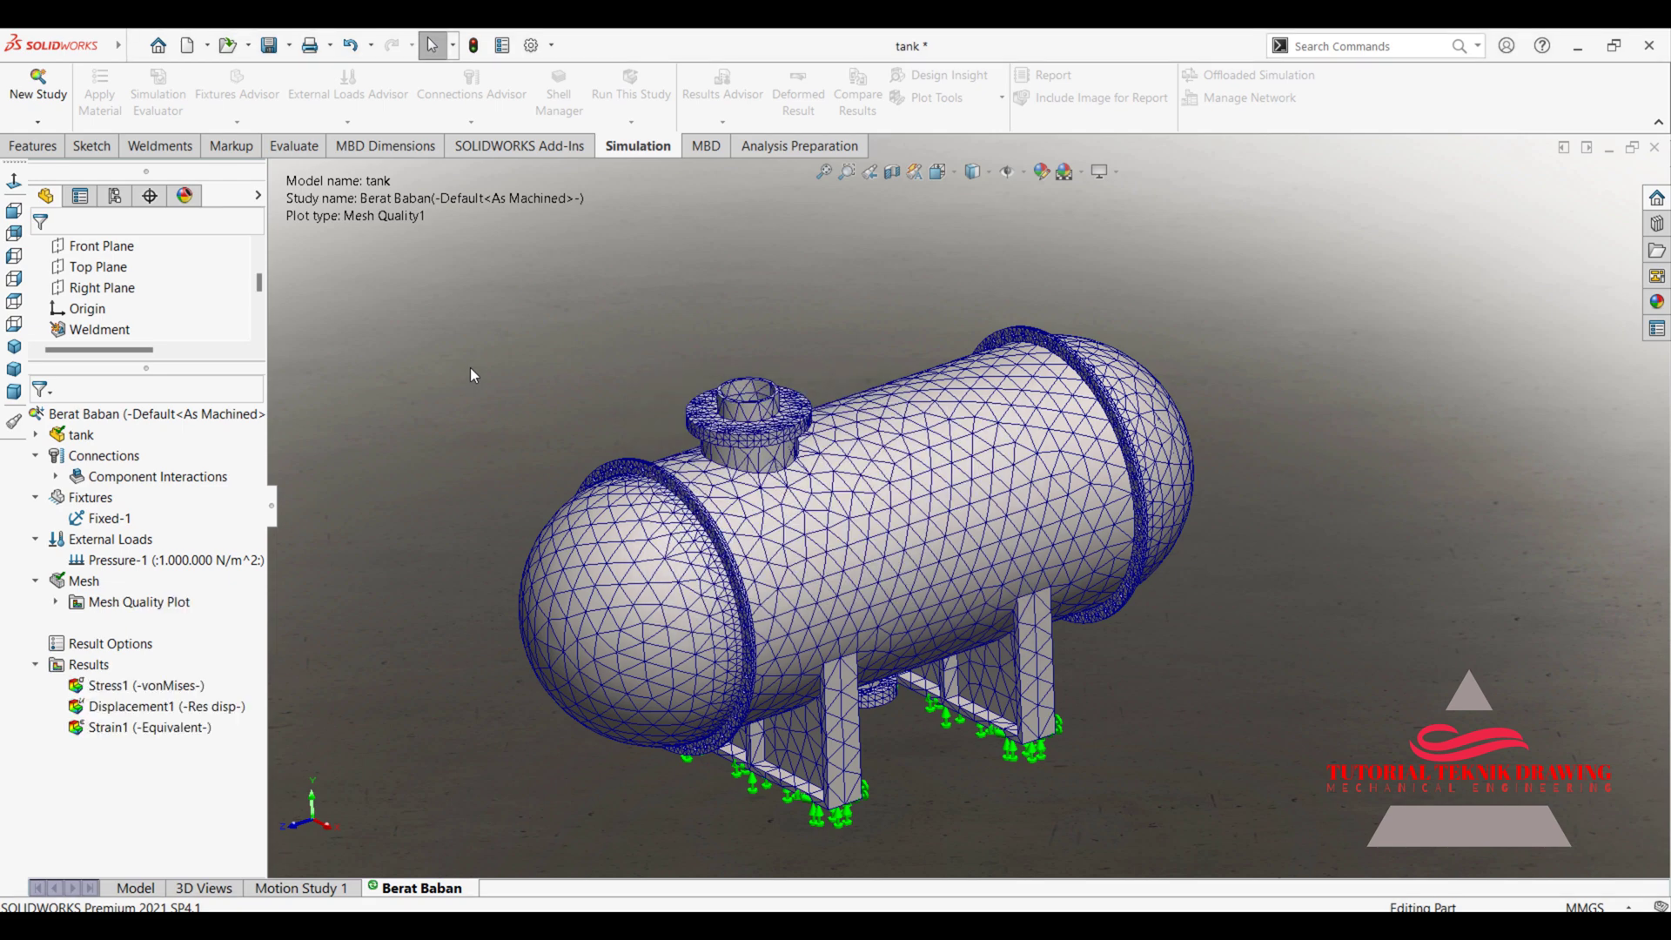
{"action": "mouse_move", "coordinate": [471, 370]}
{"action": "middle_mouse_down"}
{"action": "mouse_move", "coordinate": [790, 418]}
{"action": "mouse_move", "coordinate": [836, 470]}
{"action": "middle_mouse_up"}
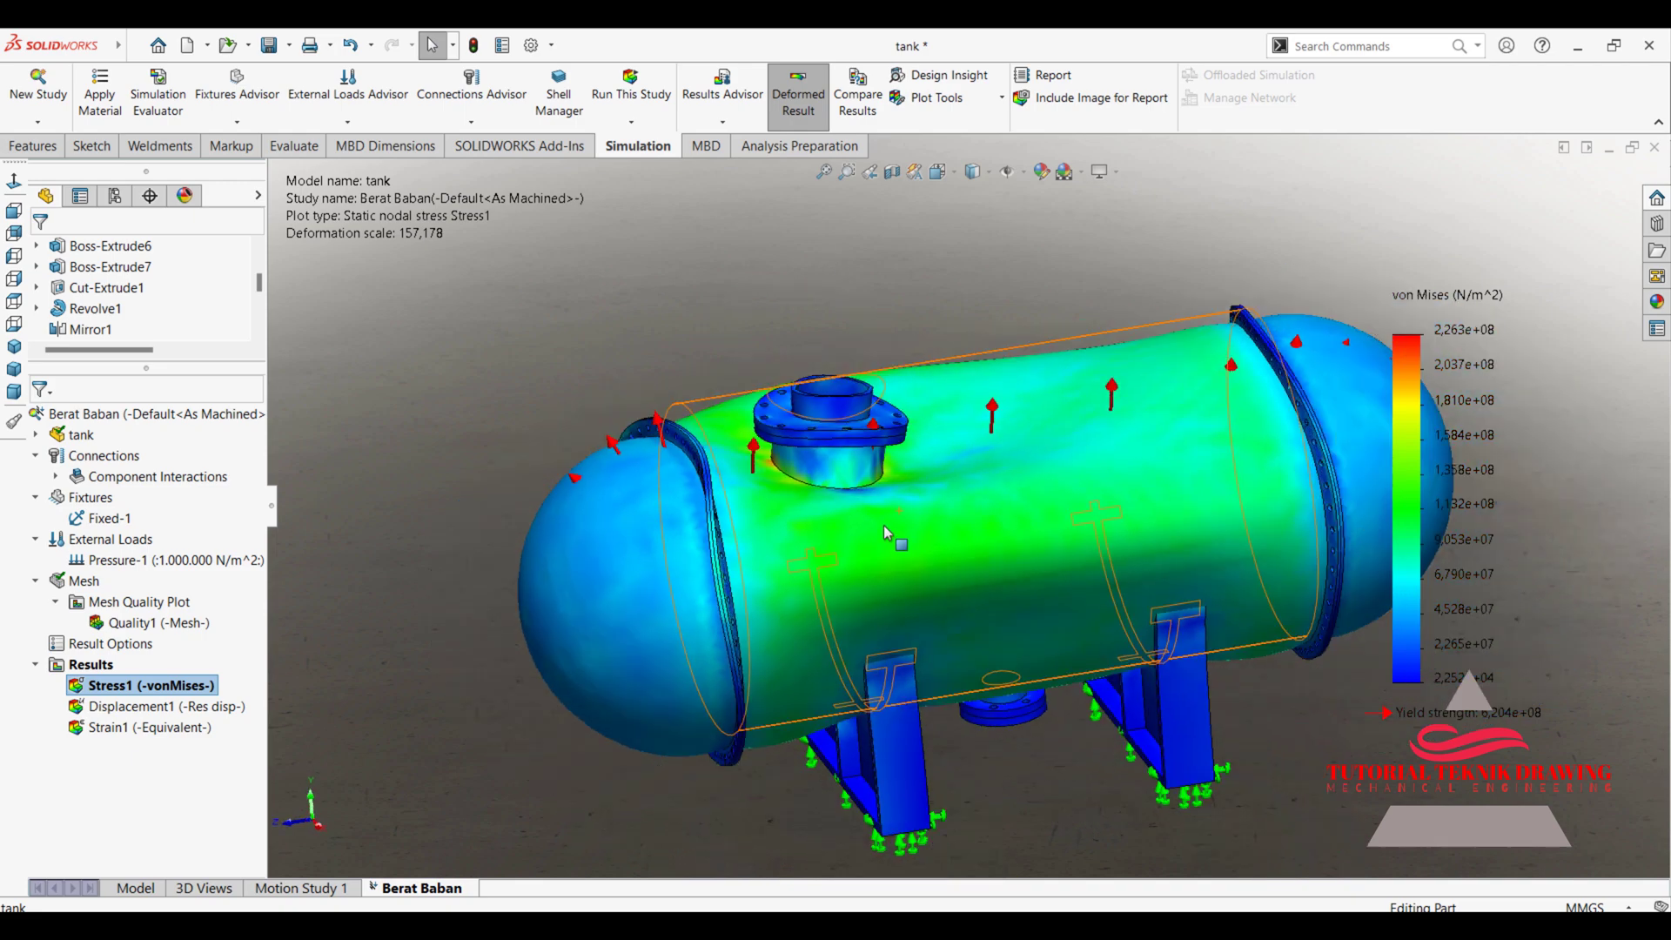
{"action": "middle_click_drag", "start_coordinate": [885, 525], "coordinate": [1020, 625]}
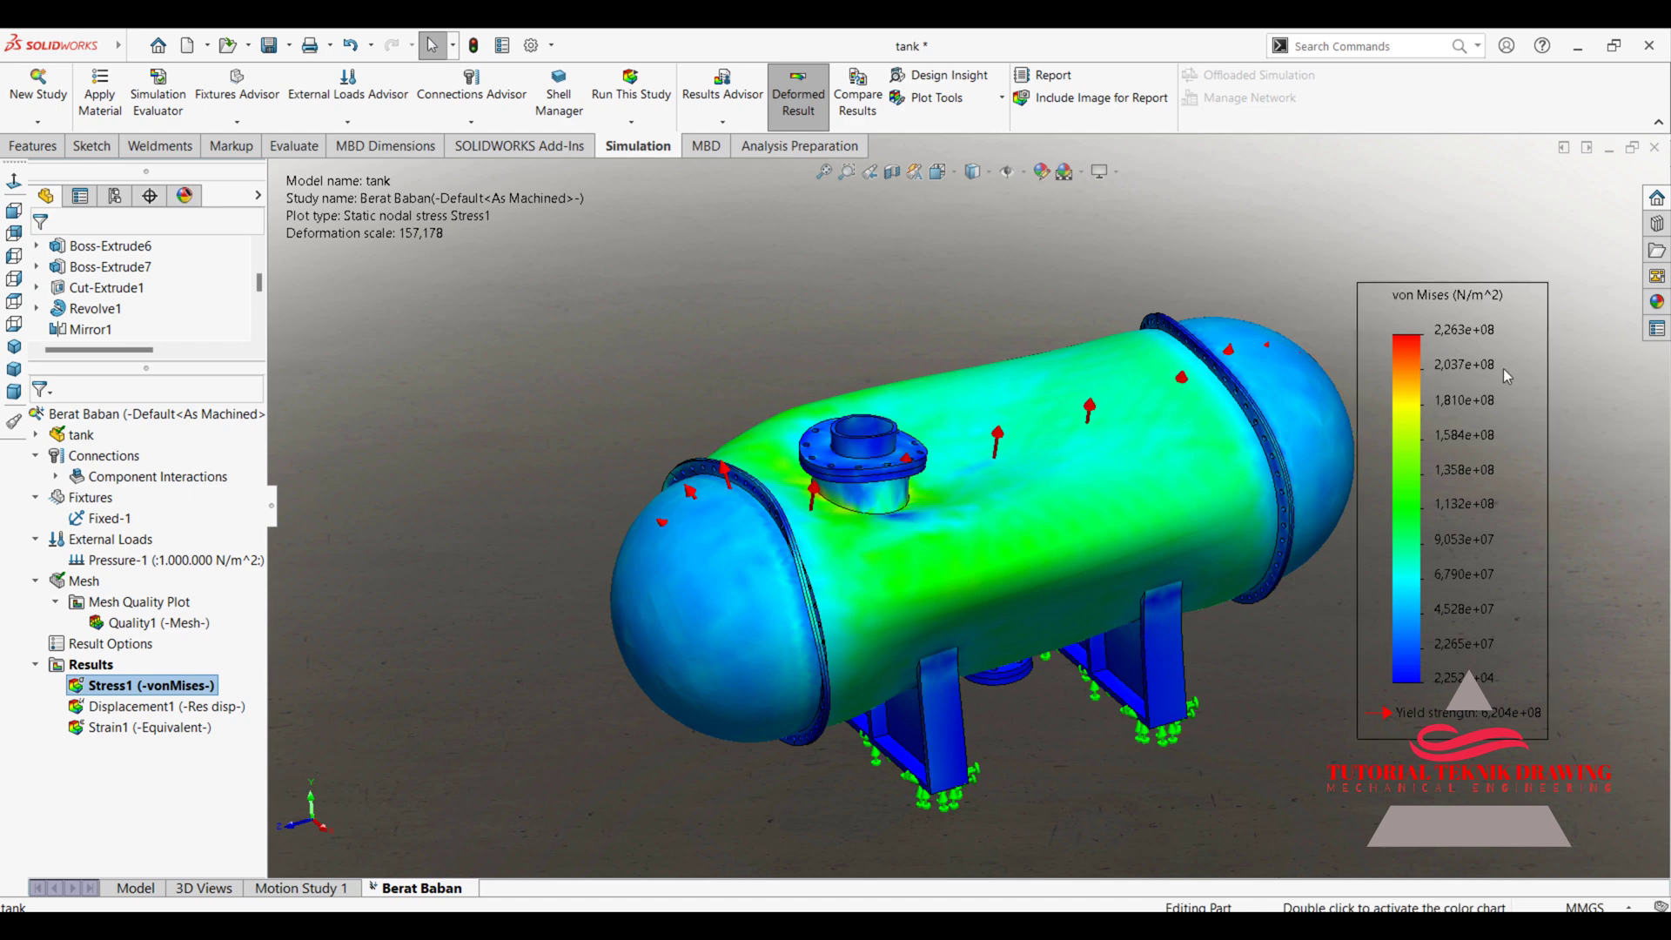
Cap the Stress1 legend maximum at the yield strength, colouring values above it red
{"action": "right_click", "coordinate": [185, 688]}
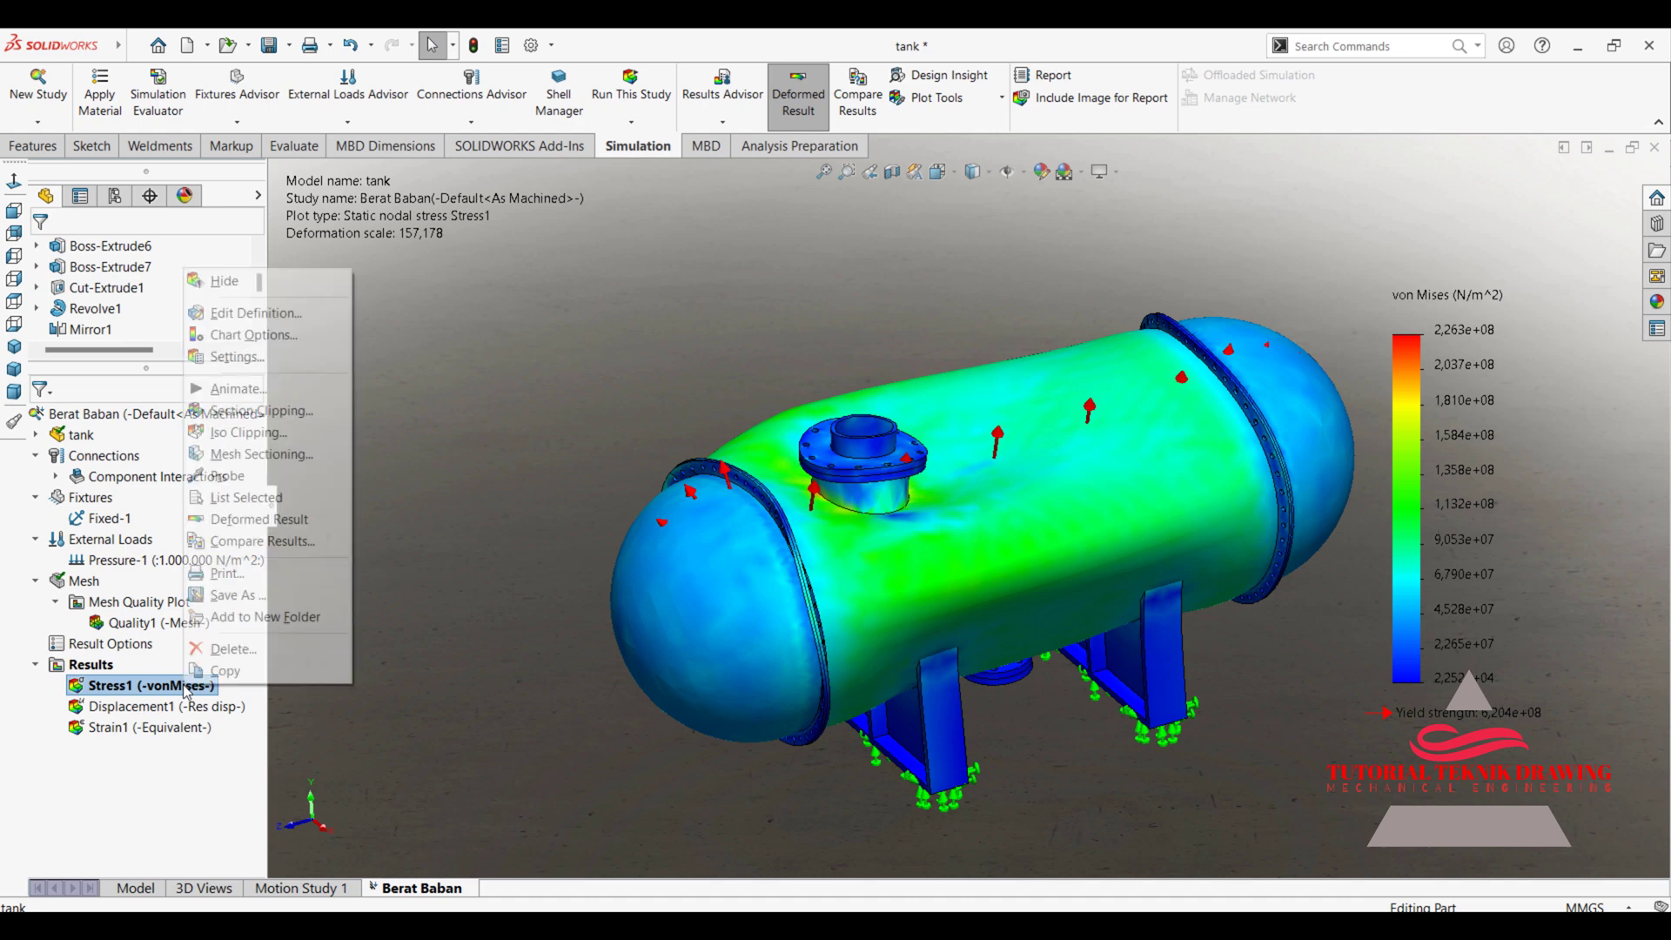
{"action": "left_click", "coordinate": [430, 340]}
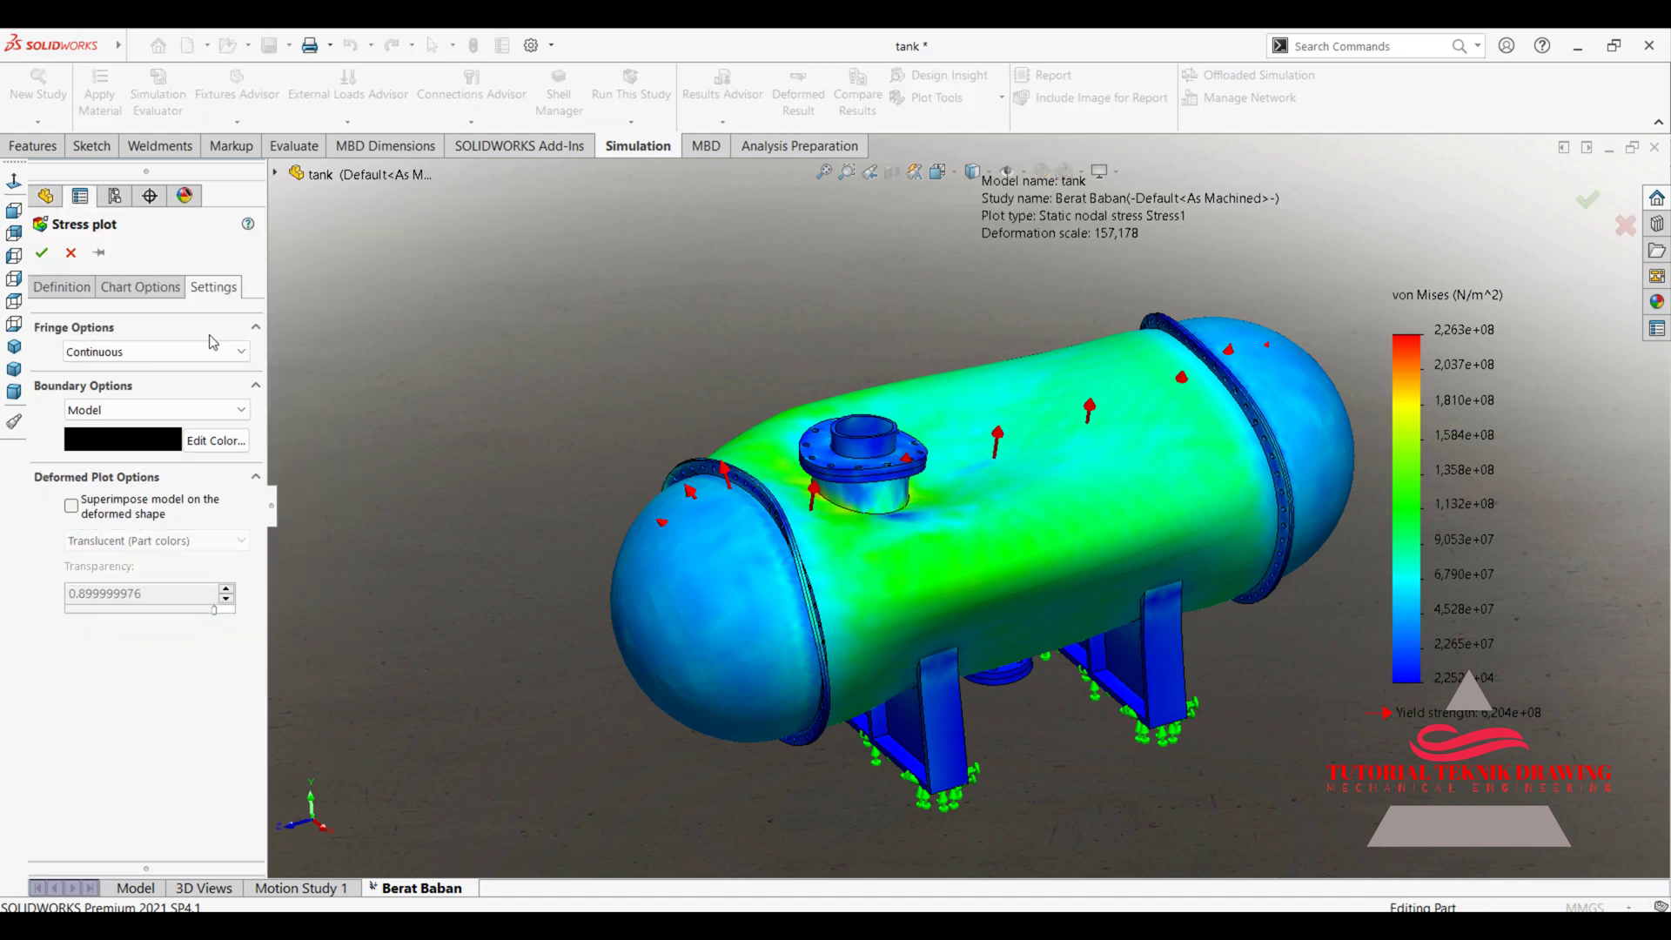
{"action": "left_click", "coordinate": [161, 290]}
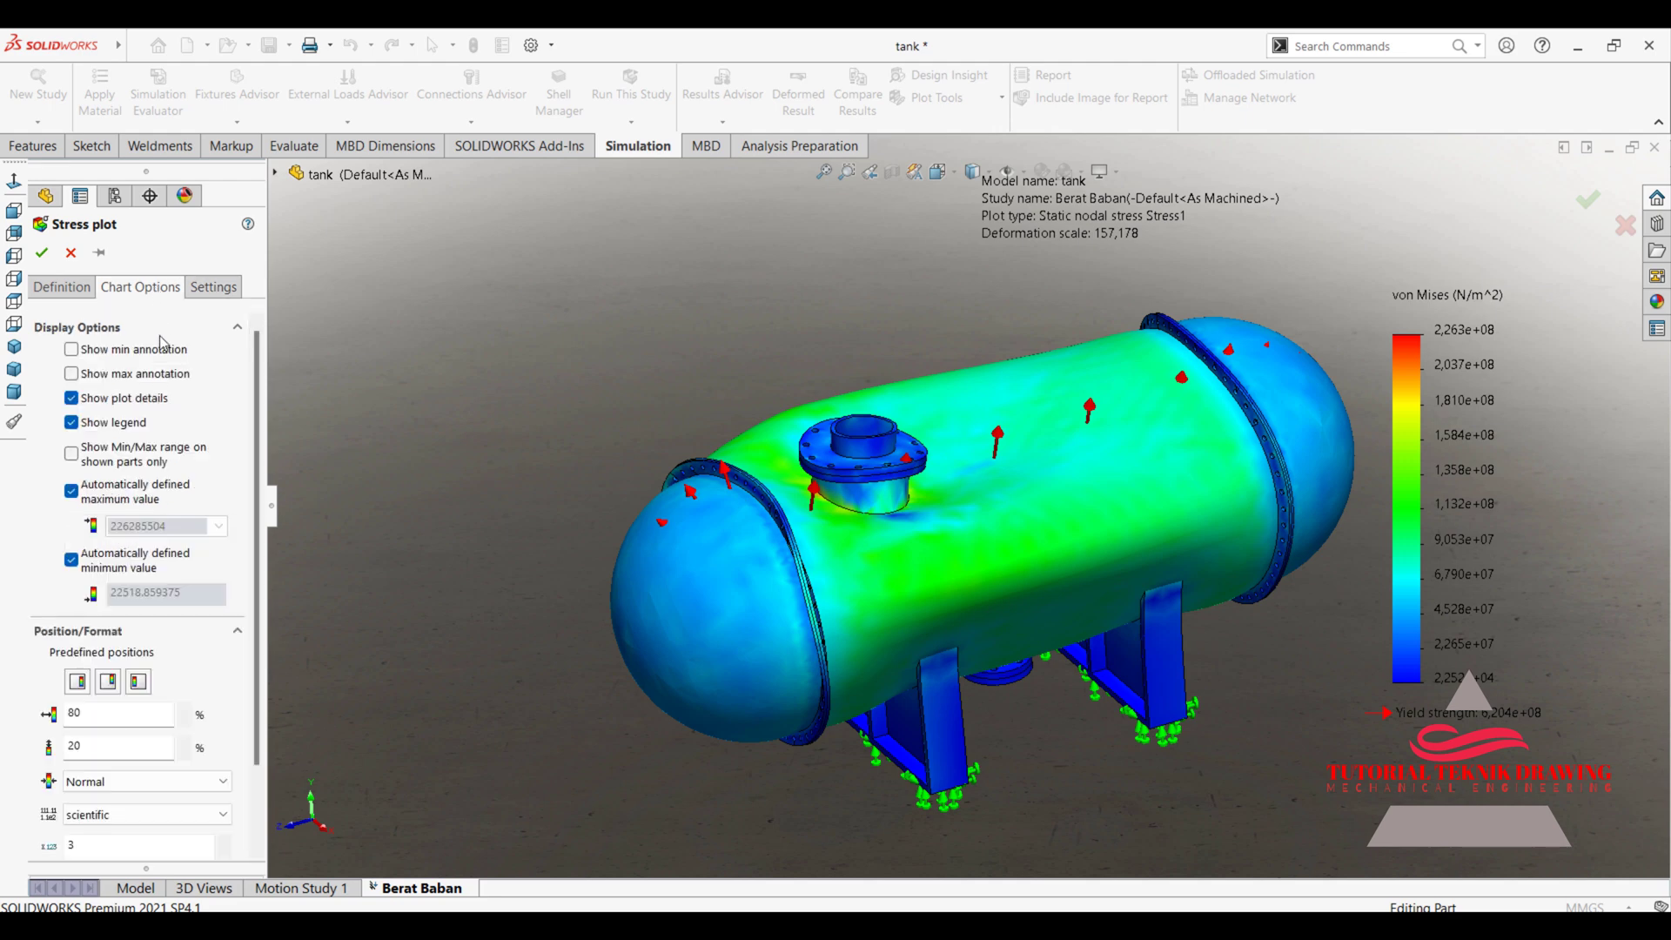
{"action": "left_click", "coordinate": [71, 491]}
{"action": "left_click", "coordinate": [87, 598]}
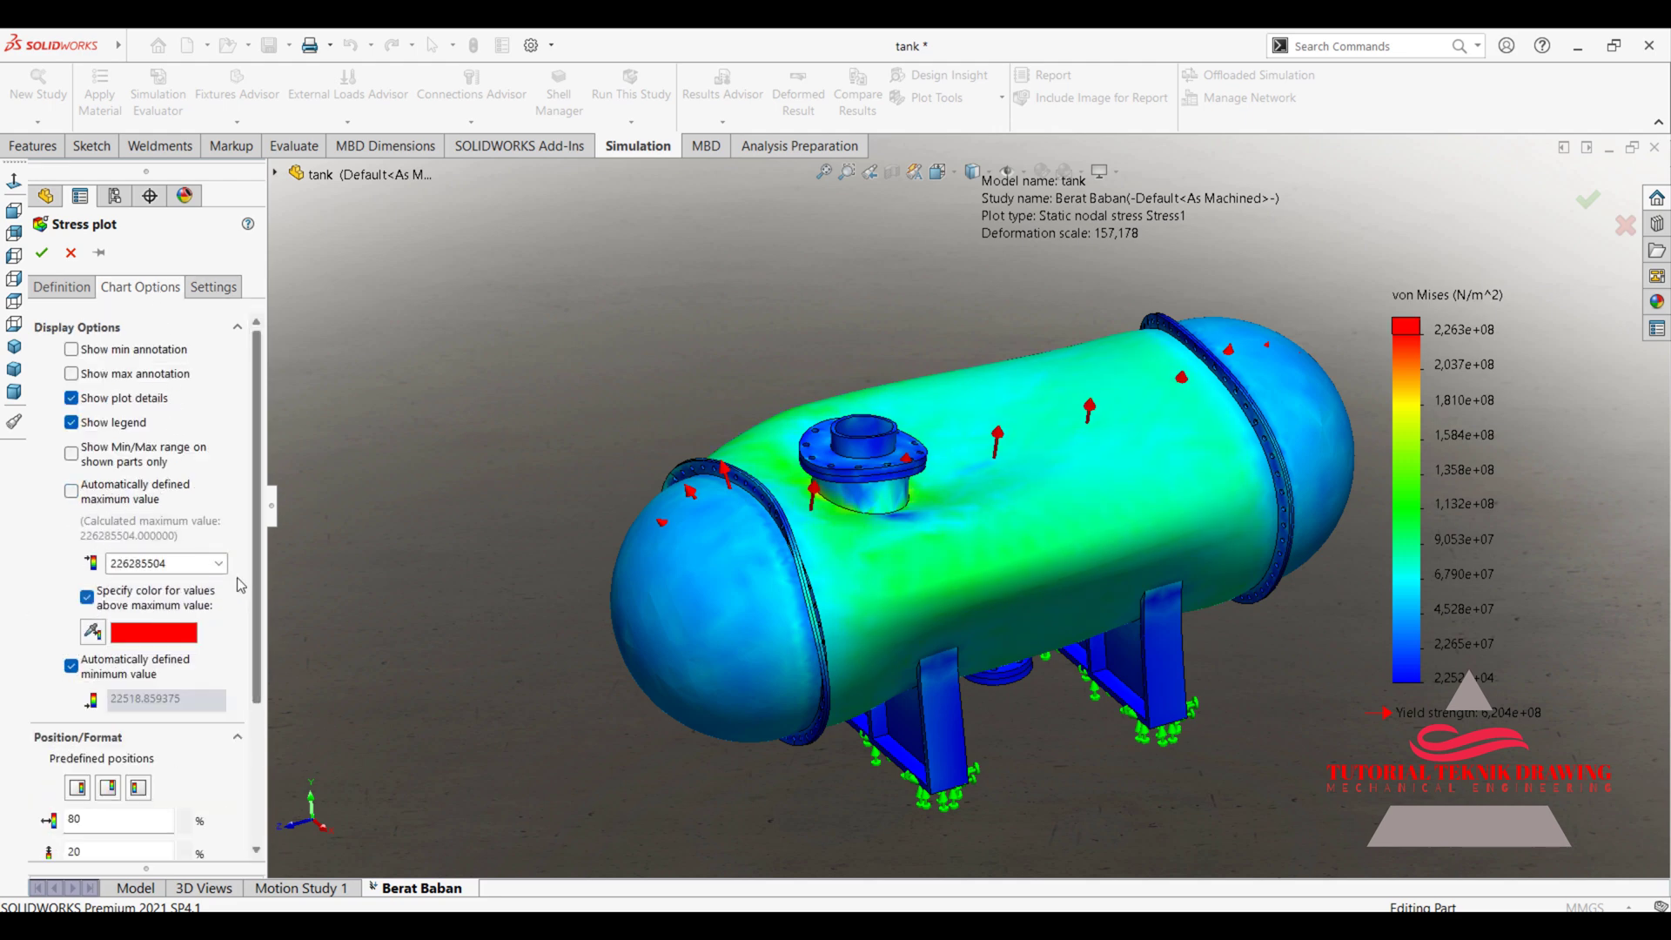
{"action": "left_click", "coordinate": [219, 563]}
{"action": "left_click", "coordinate": [178, 584]}
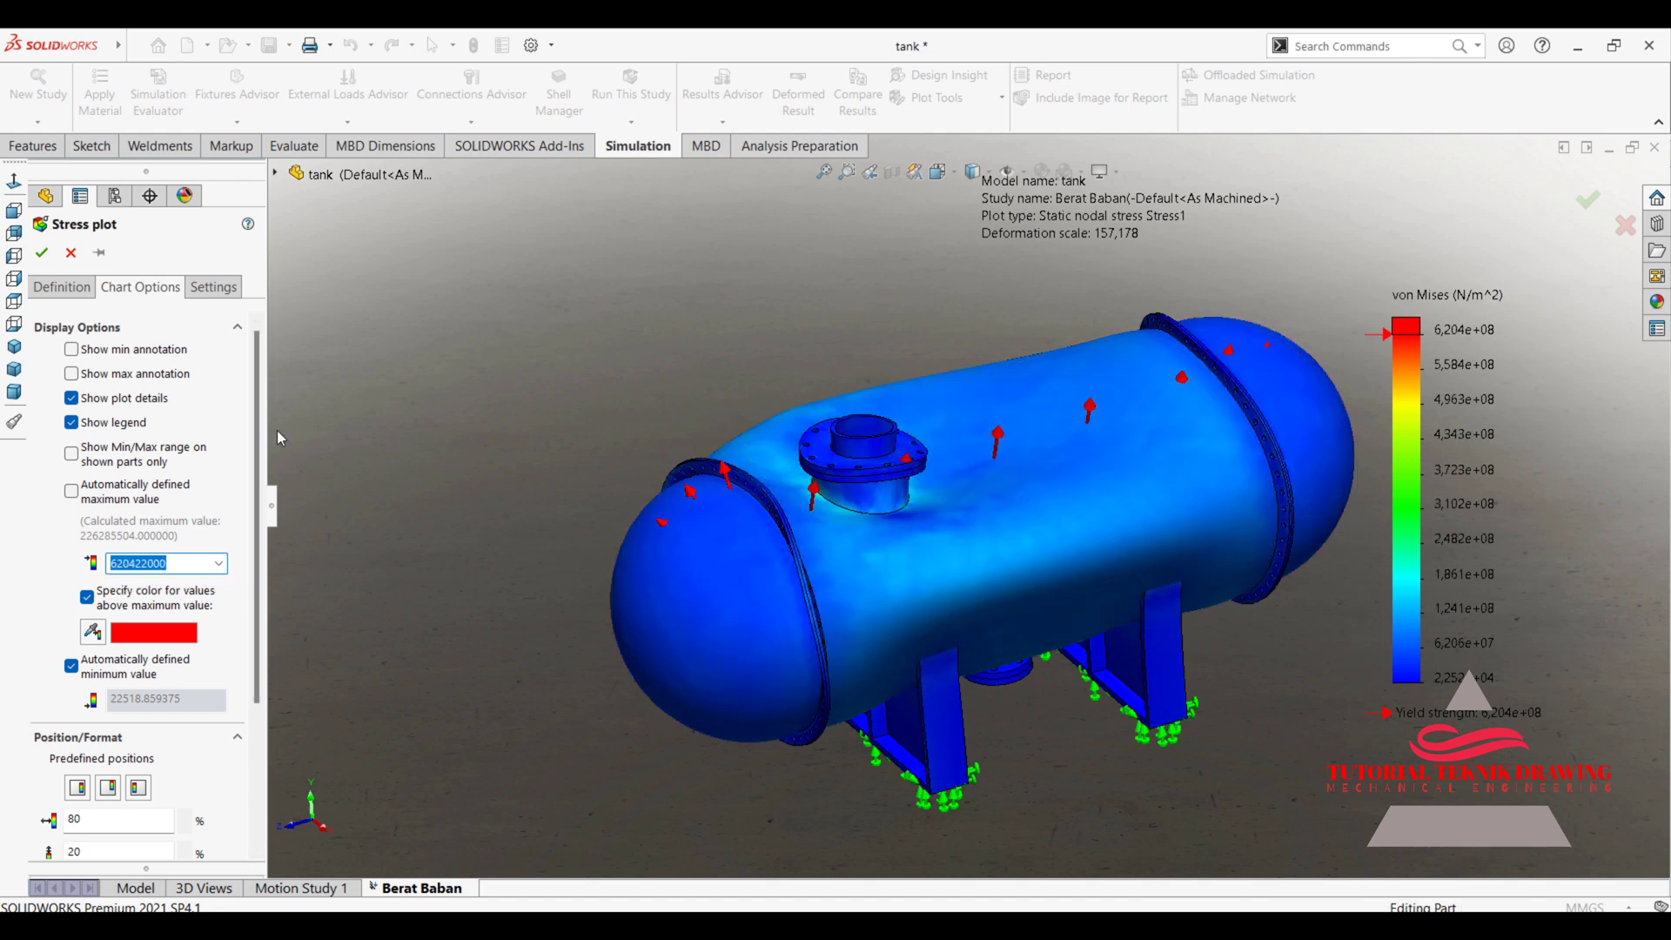
Show legend values in floating number format and turn on min/max stress annotations
{"action": "left_click_drag", "start_coordinate": [259, 416], "coordinate": [249, 593]}
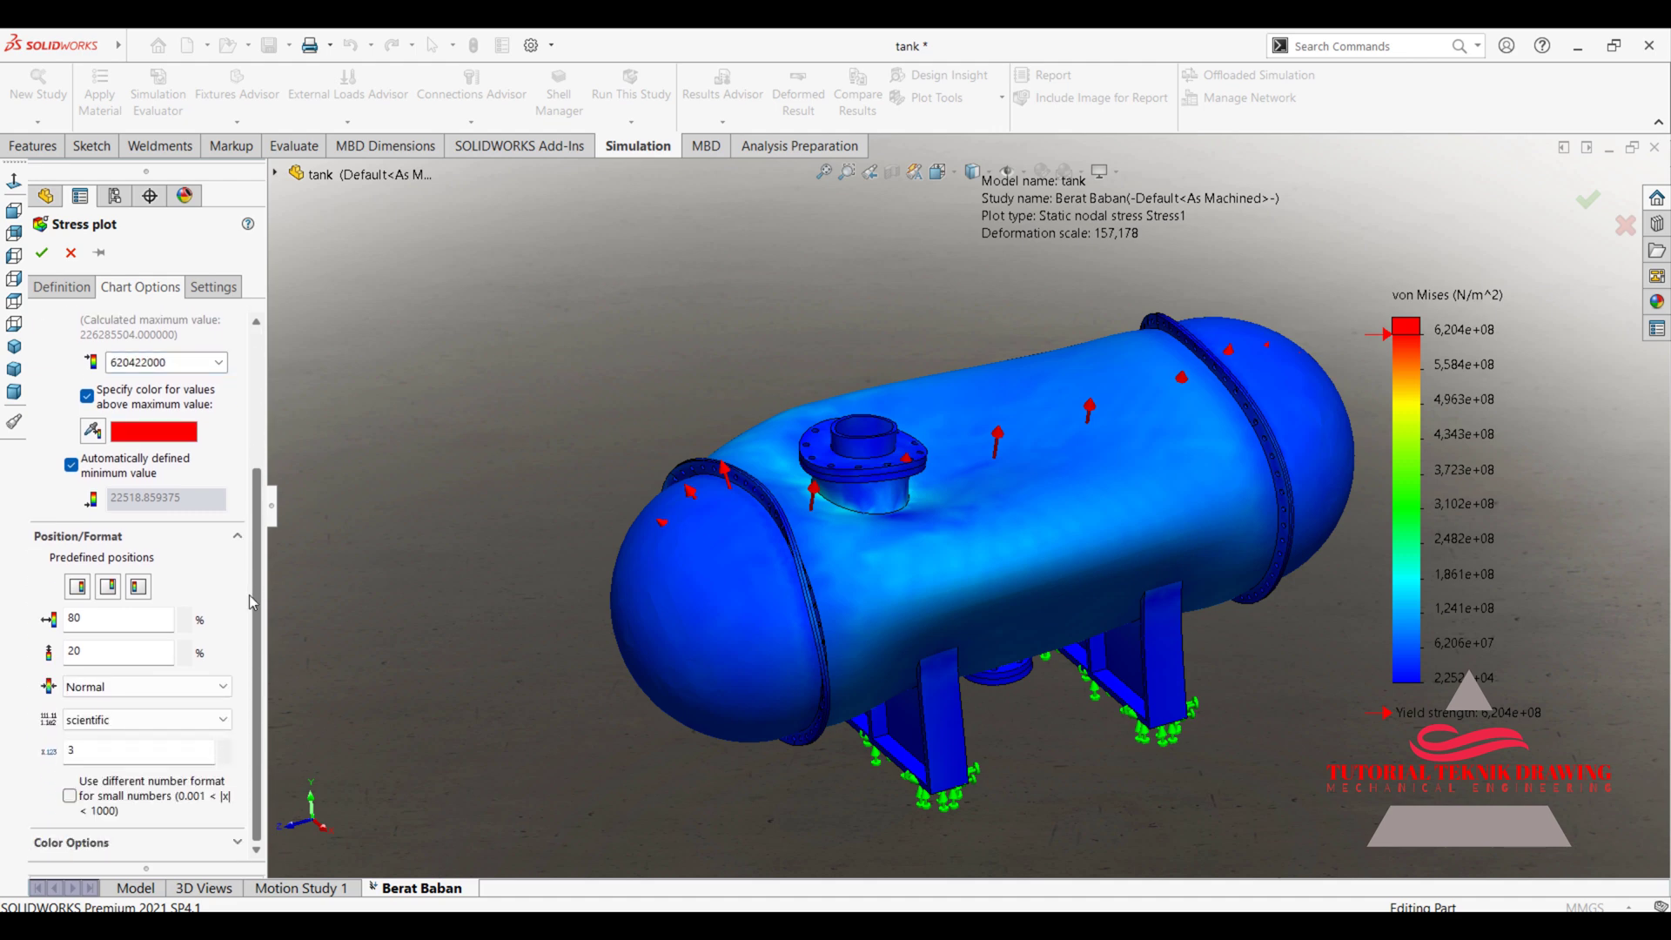
{"action": "left_click", "coordinate": [137, 726]}
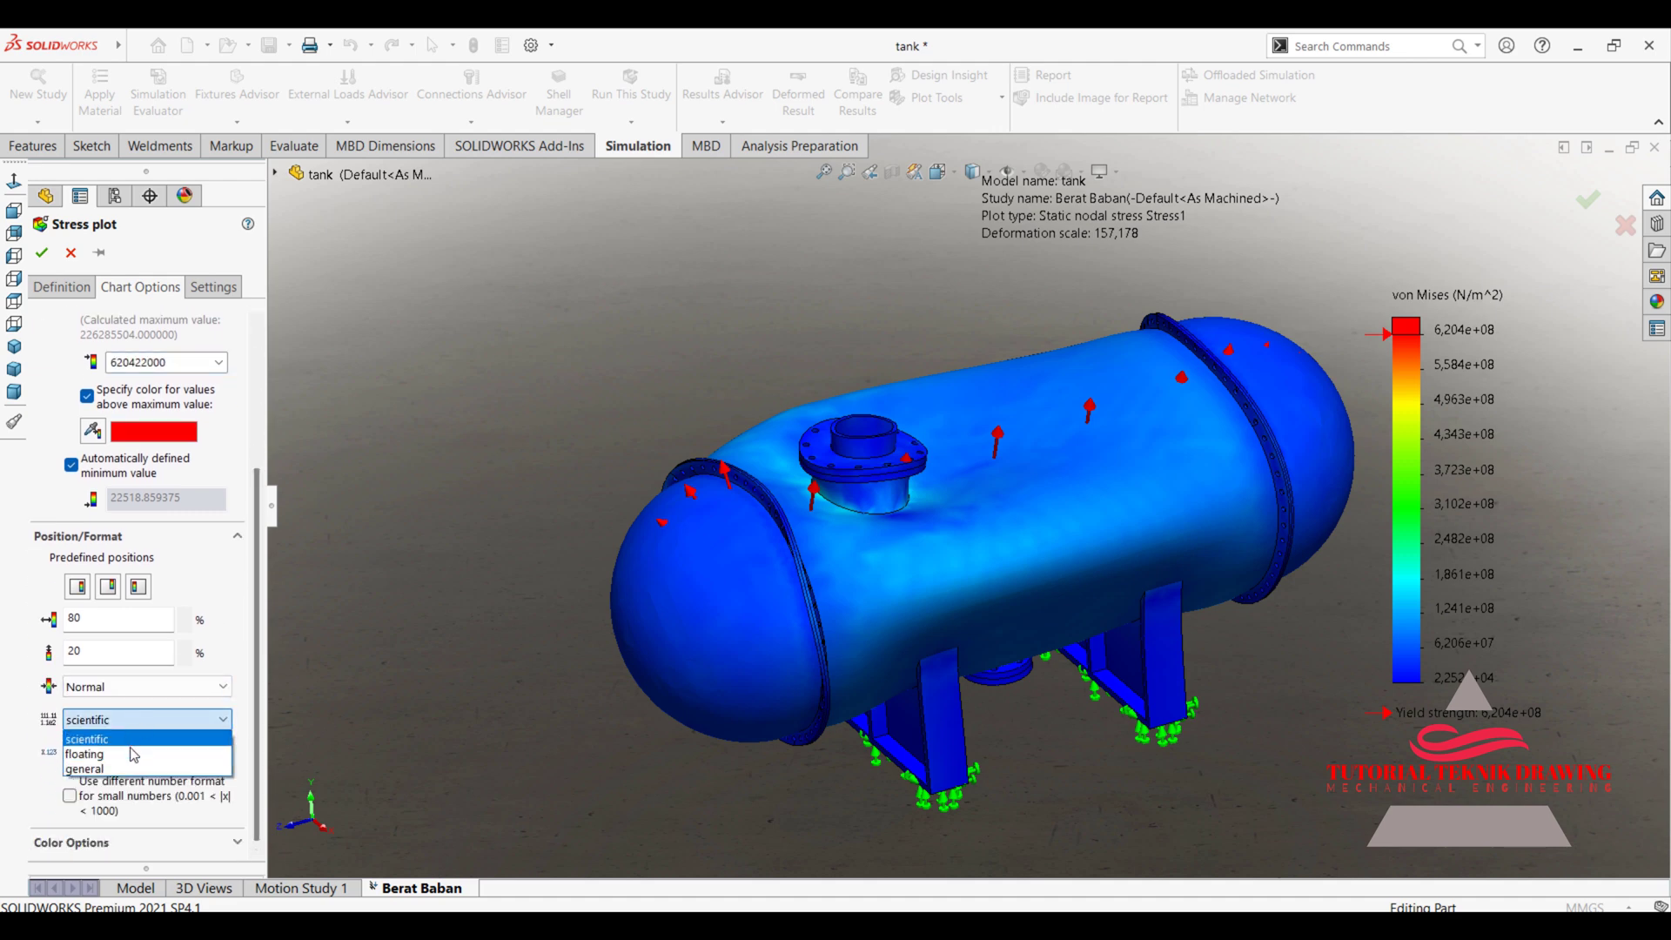
{"action": "left_click", "coordinate": [133, 753]}
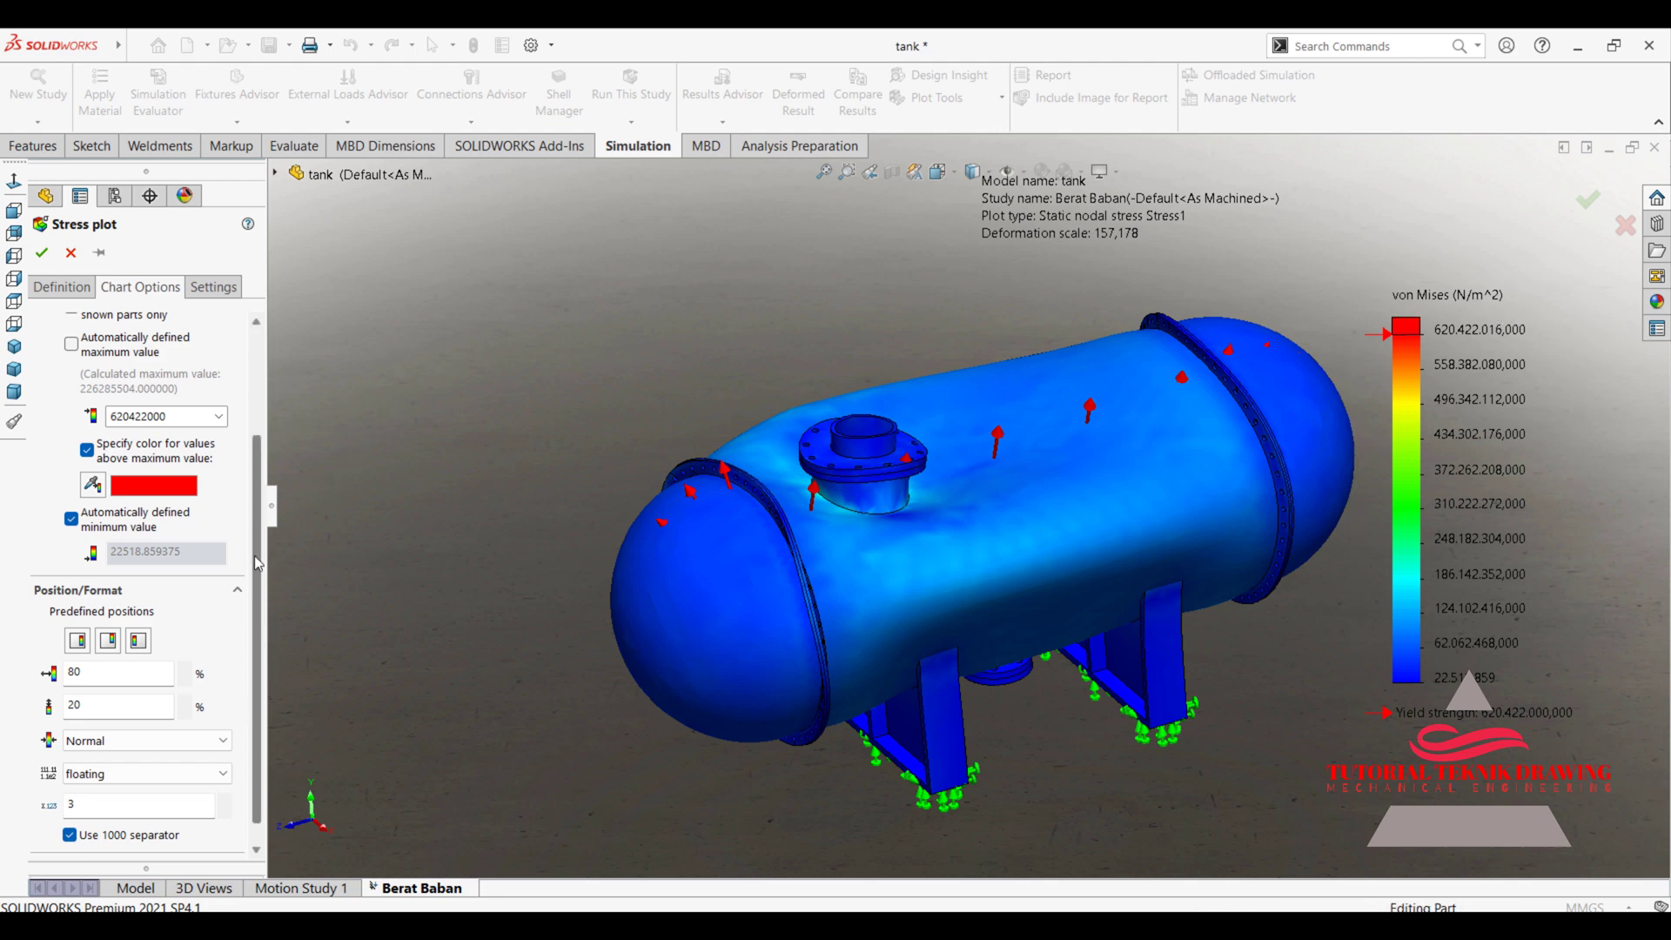
{"action": "scroll", "coordinate": [258, 563], "scroll_direction": "up", "scroll_amount": 1}
{"action": "scroll", "coordinate": [258, 562], "scroll_direction": "up", "scroll_amount": 2}
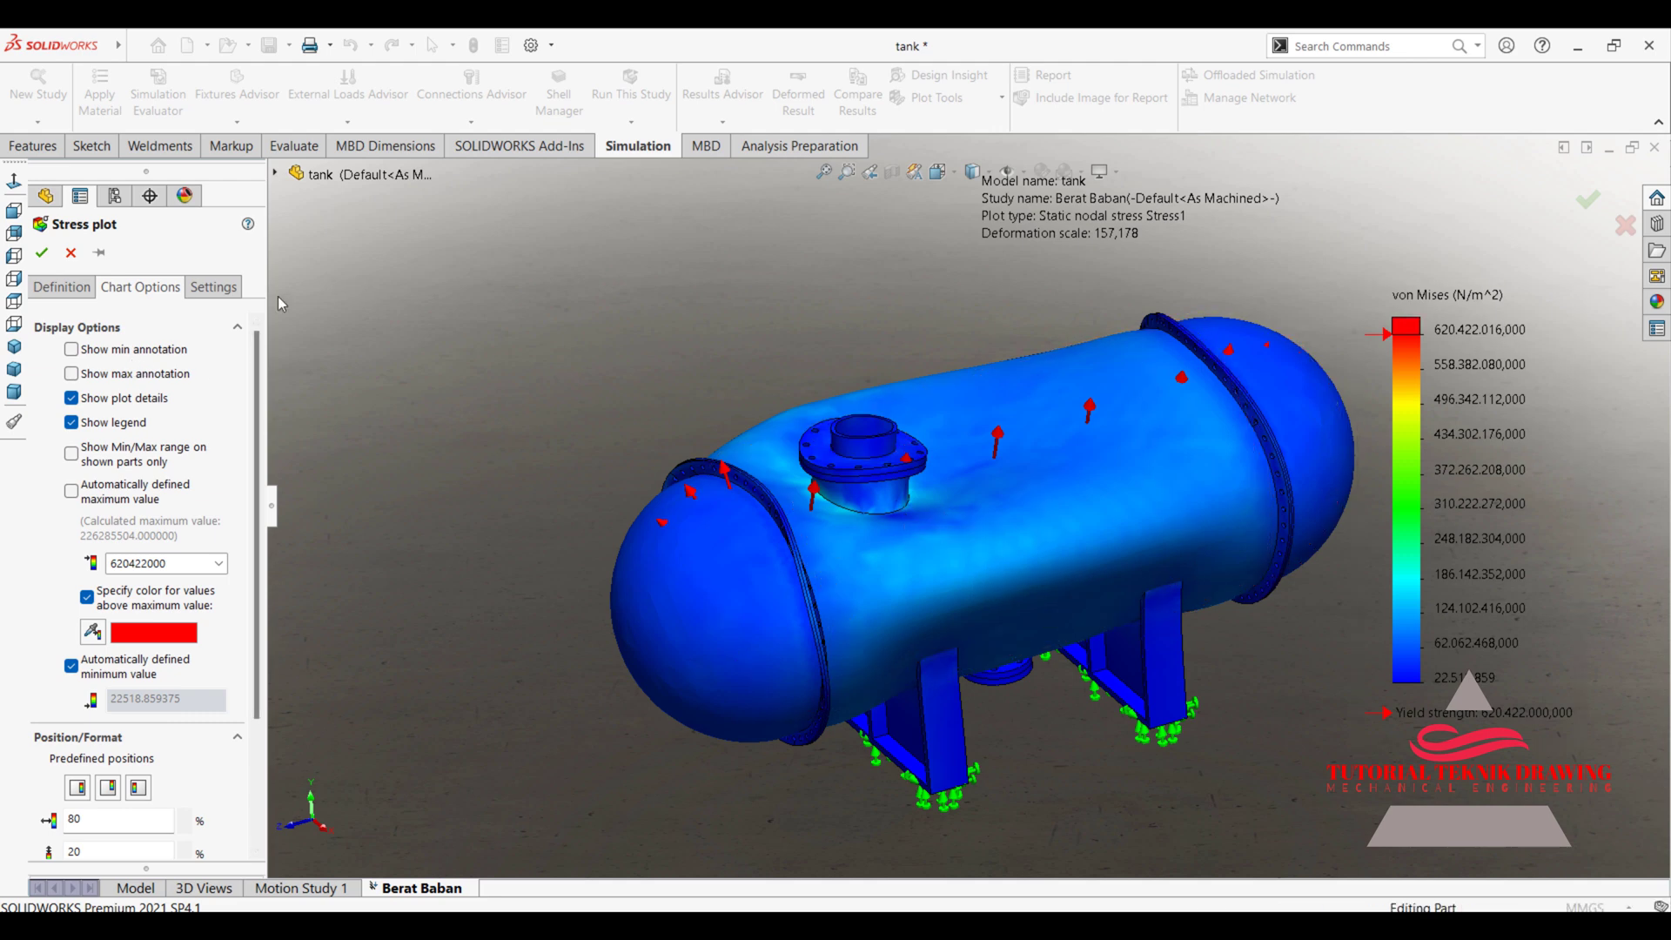
{"action": "left_click", "coordinate": [73, 349]}
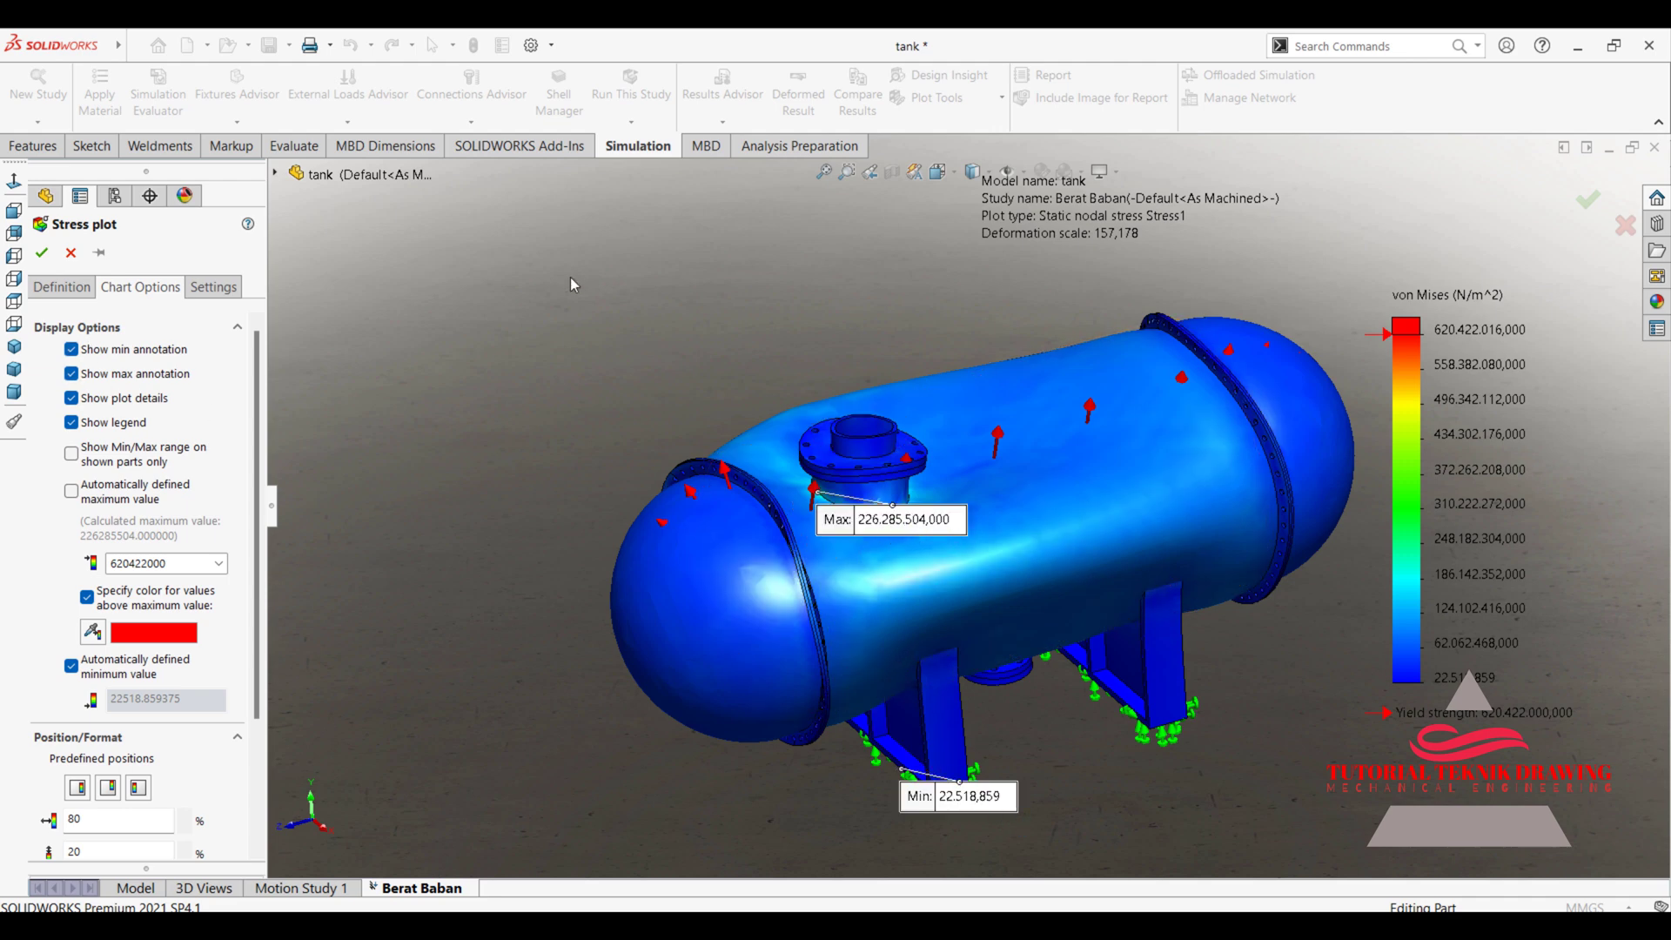
Show stresses in N/mm^2 (MPa) with a user-defined deformation scale of 5
{"action": "left_click", "coordinate": [87, 289]}
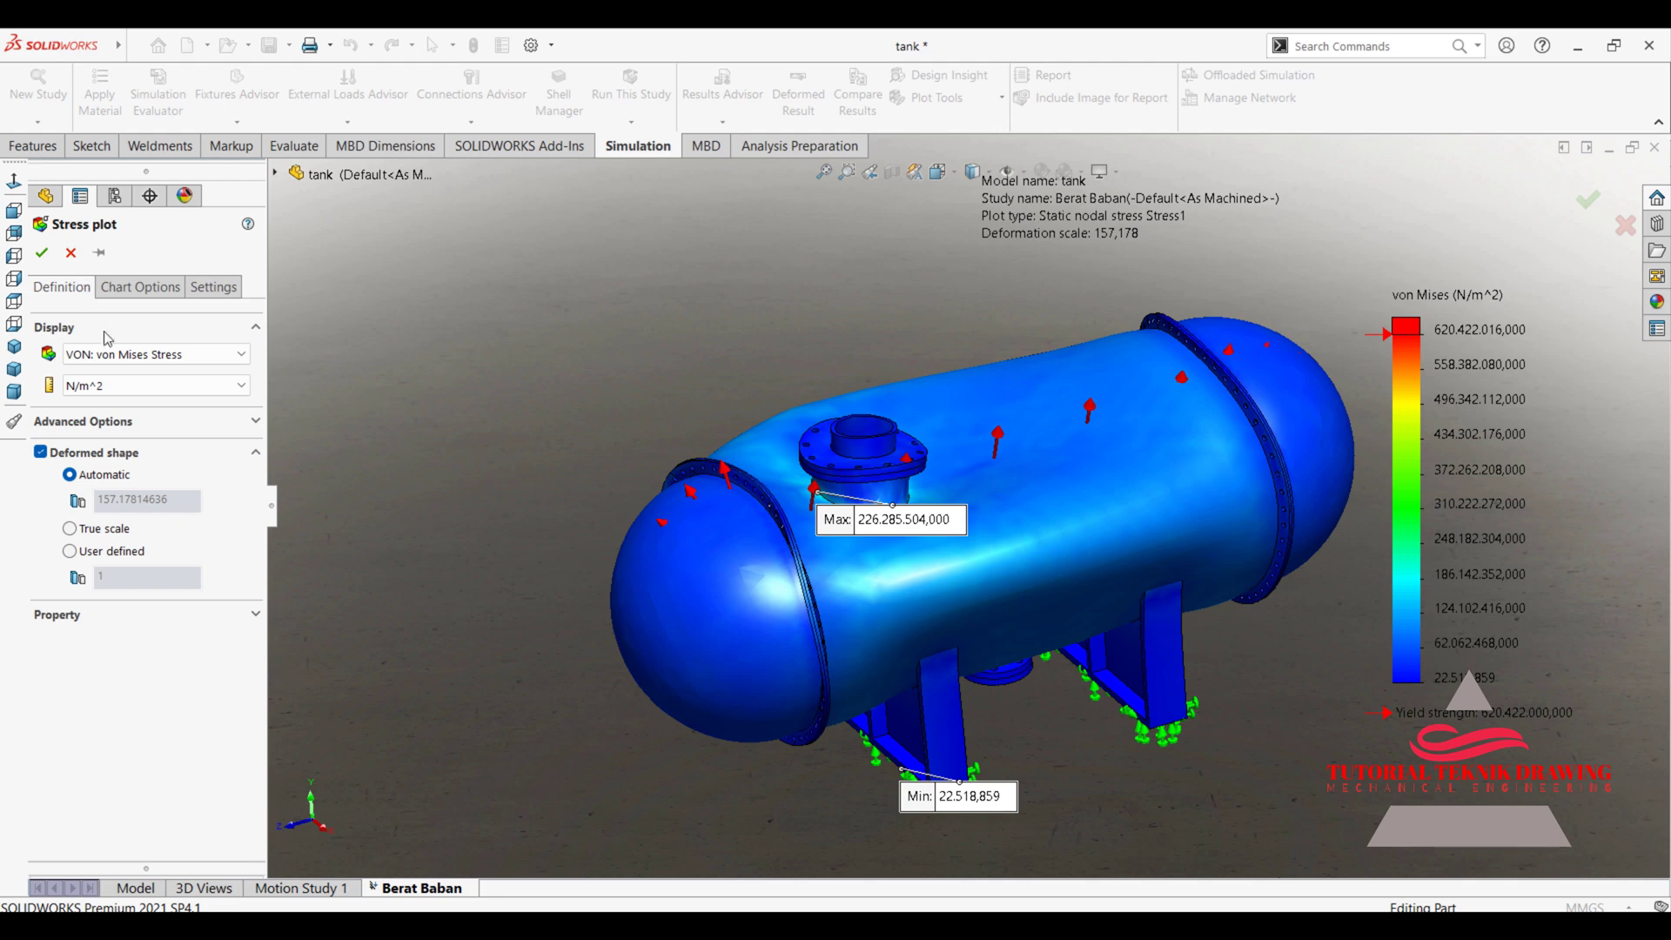
{"action": "left_click", "coordinate": [128, 387]}
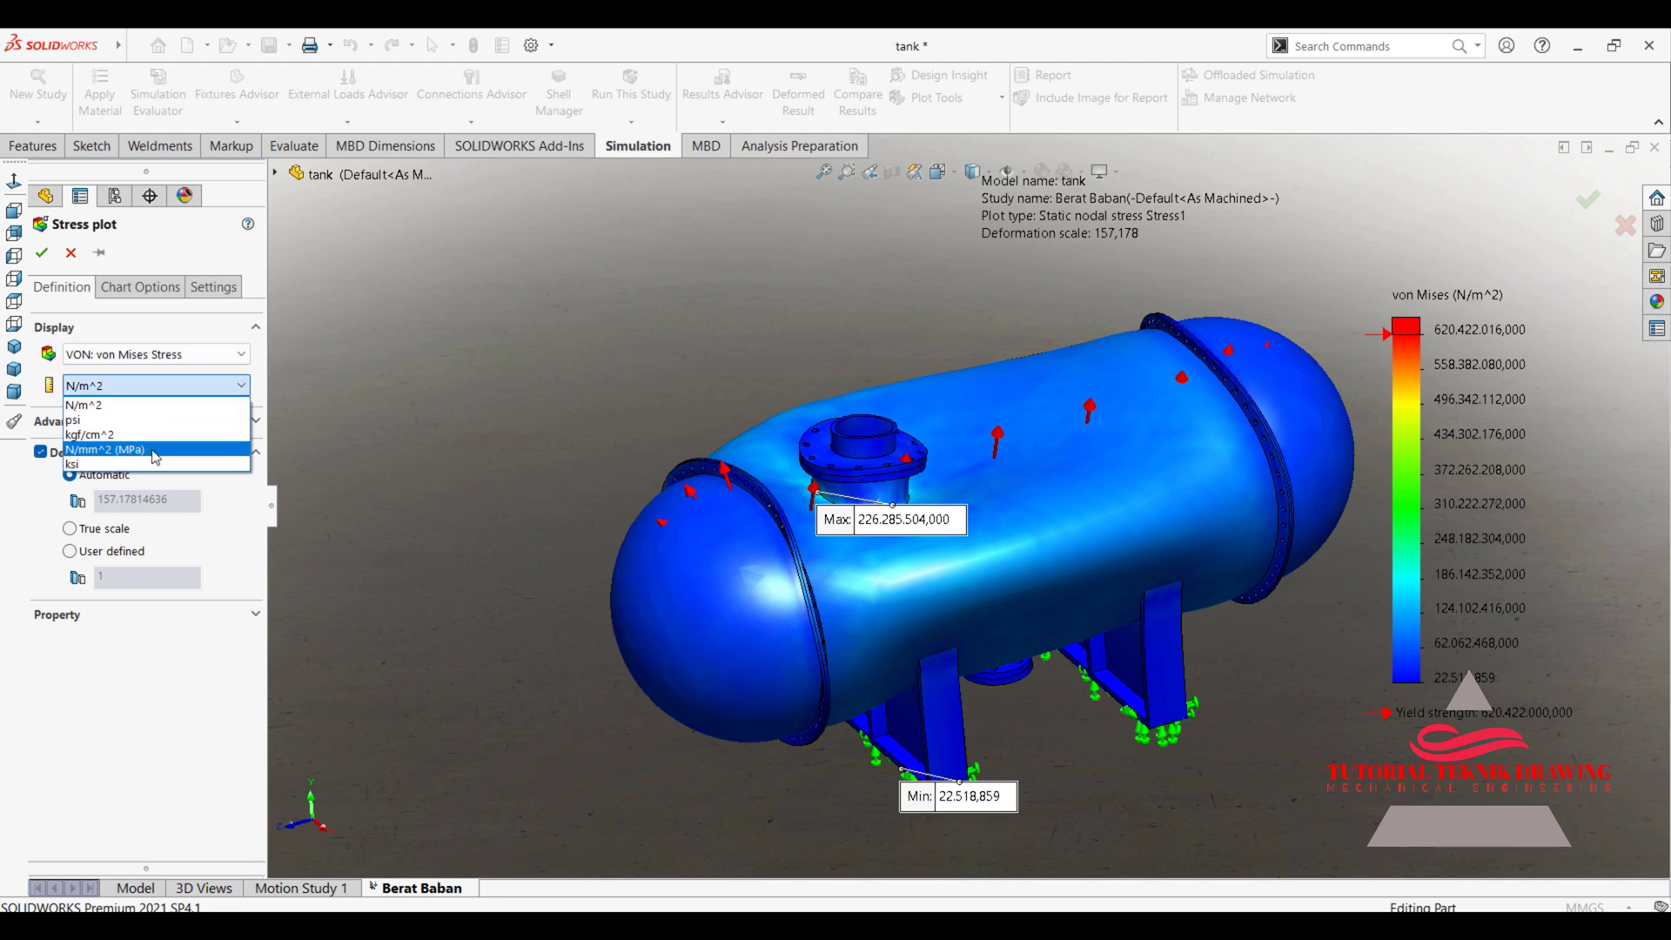
{"action": "left_click", "coordinate": [155, 450]}
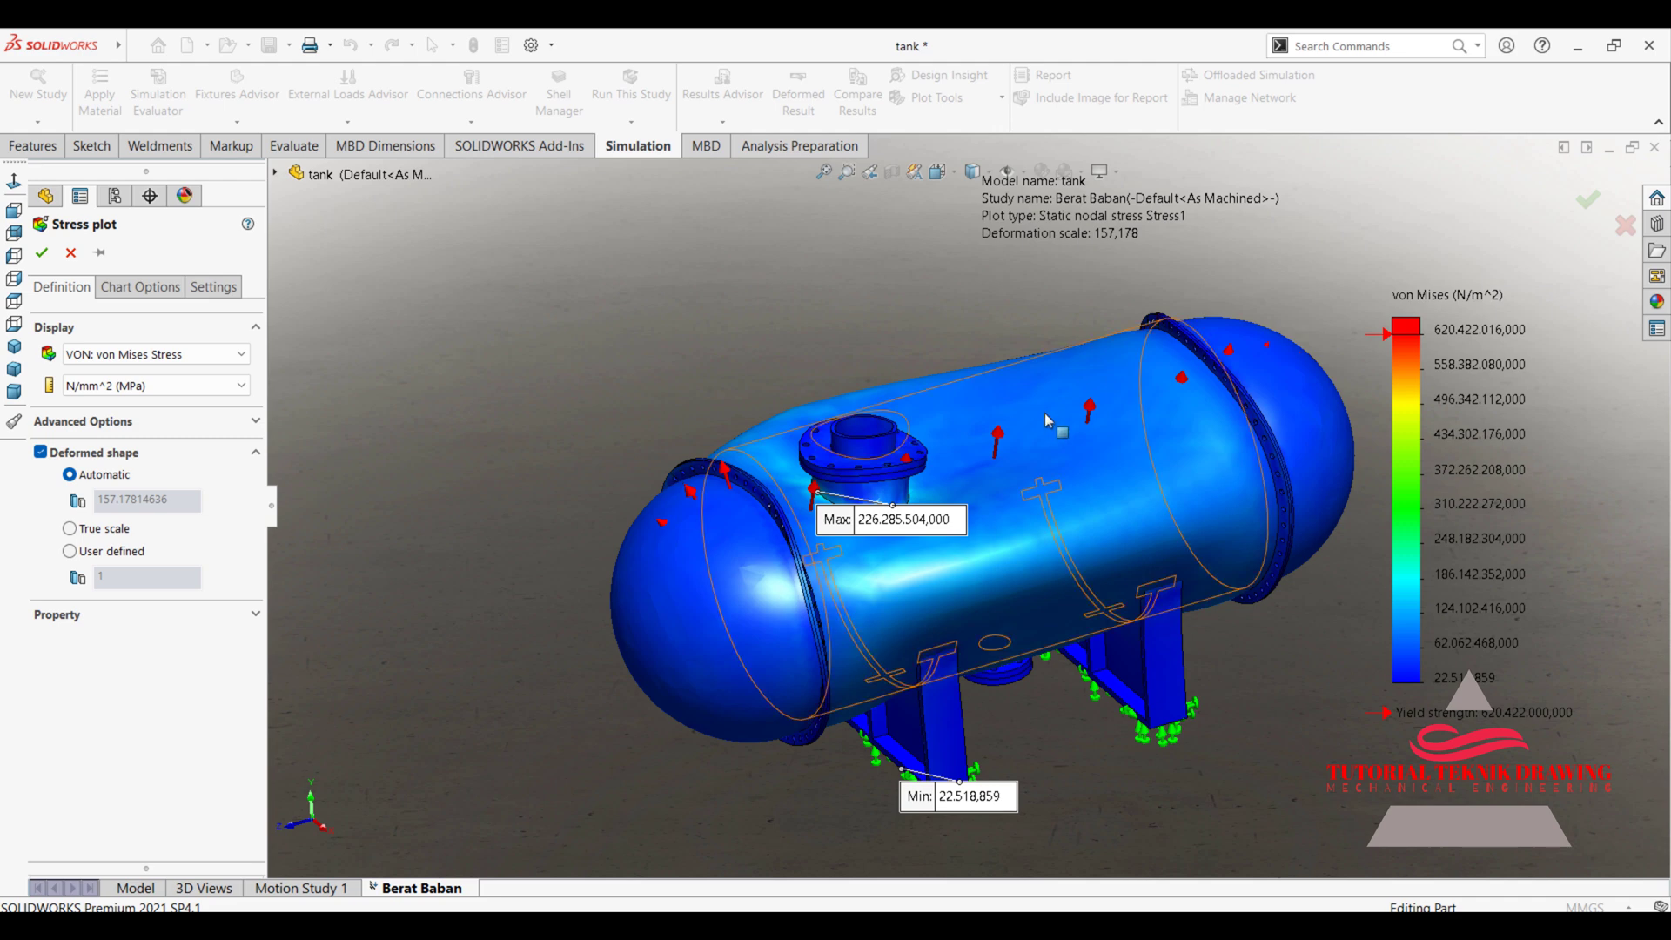
{"action": "left_click", "coordinate": [70, 552]}
{"action": "double_click", "coordinate": [98, 574]}
{"action": "type", "text": "5"}
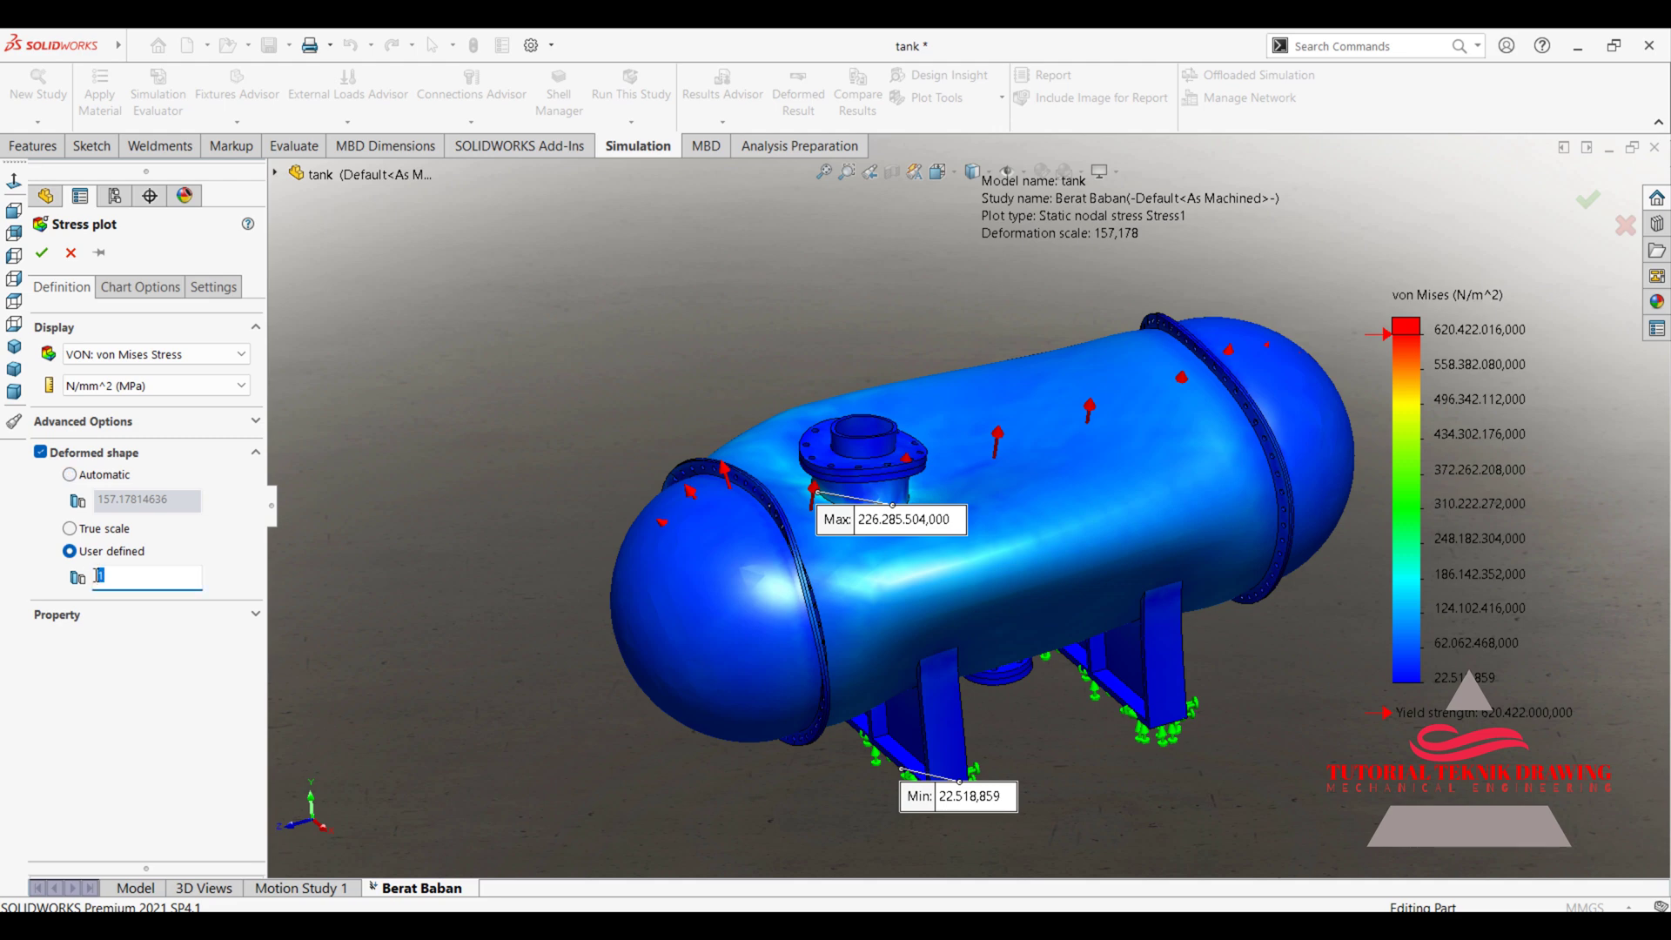
{"action": "left_click", "coordinate": [41, 253]}
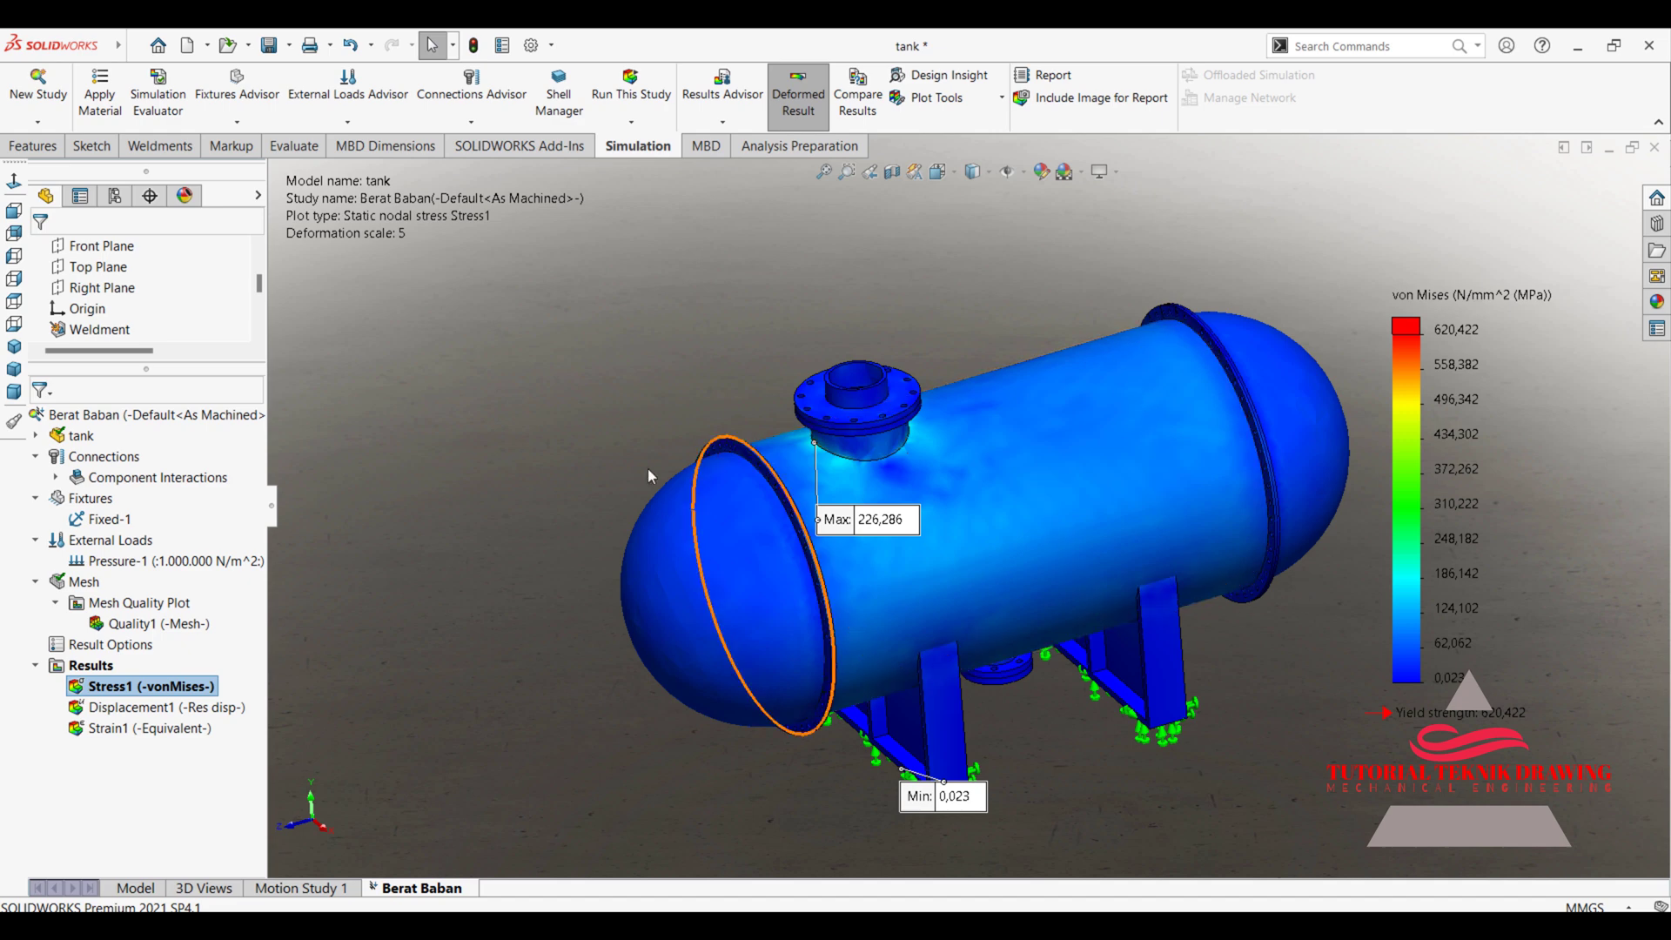
Apply the 3 Point Faded scene background and reposition the Min and Max labels beside the tank
{"action": "left_click", "coordinate": [1081, 173]}
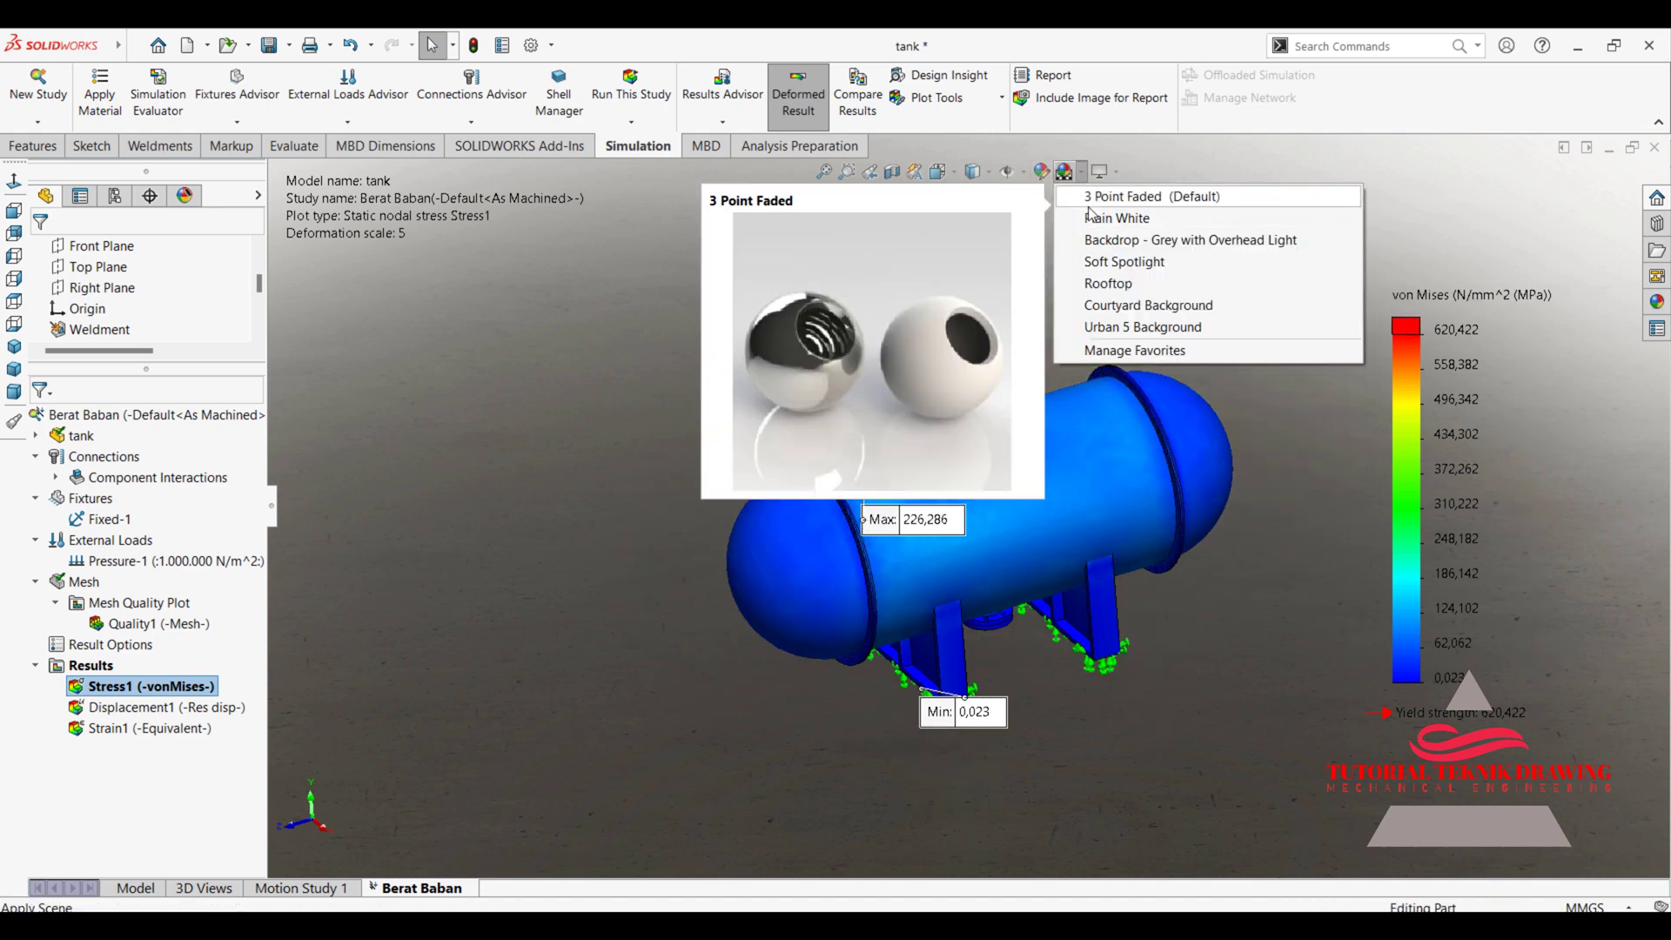
{"action": "left_click", "coordinate": [1123, 197]}
{"action": "scroll", "coordinate": [1156, 536], "scroll_direction": "down", "scroll_amount": 2}
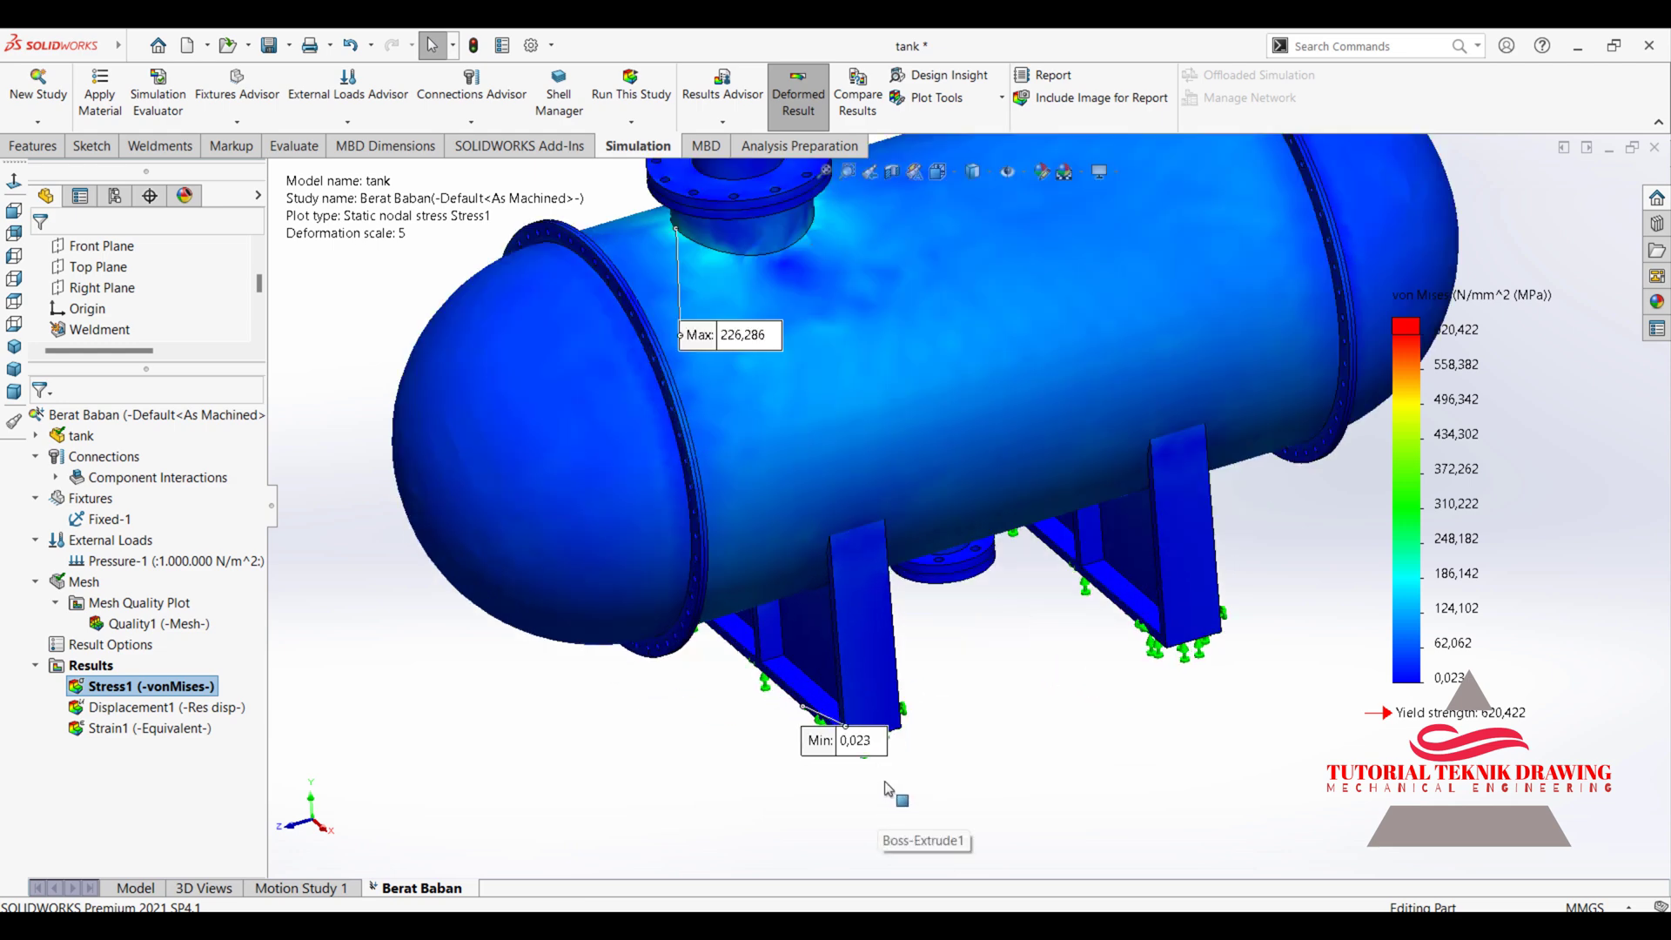
{"action": "scroll", "coordinate": [956, 713], "scroll_direction": "down", "scroll_amount": 3}
{"action": "left_click_drag", "start_coordinate": [849, 741], "coordinate": [977, 605]}
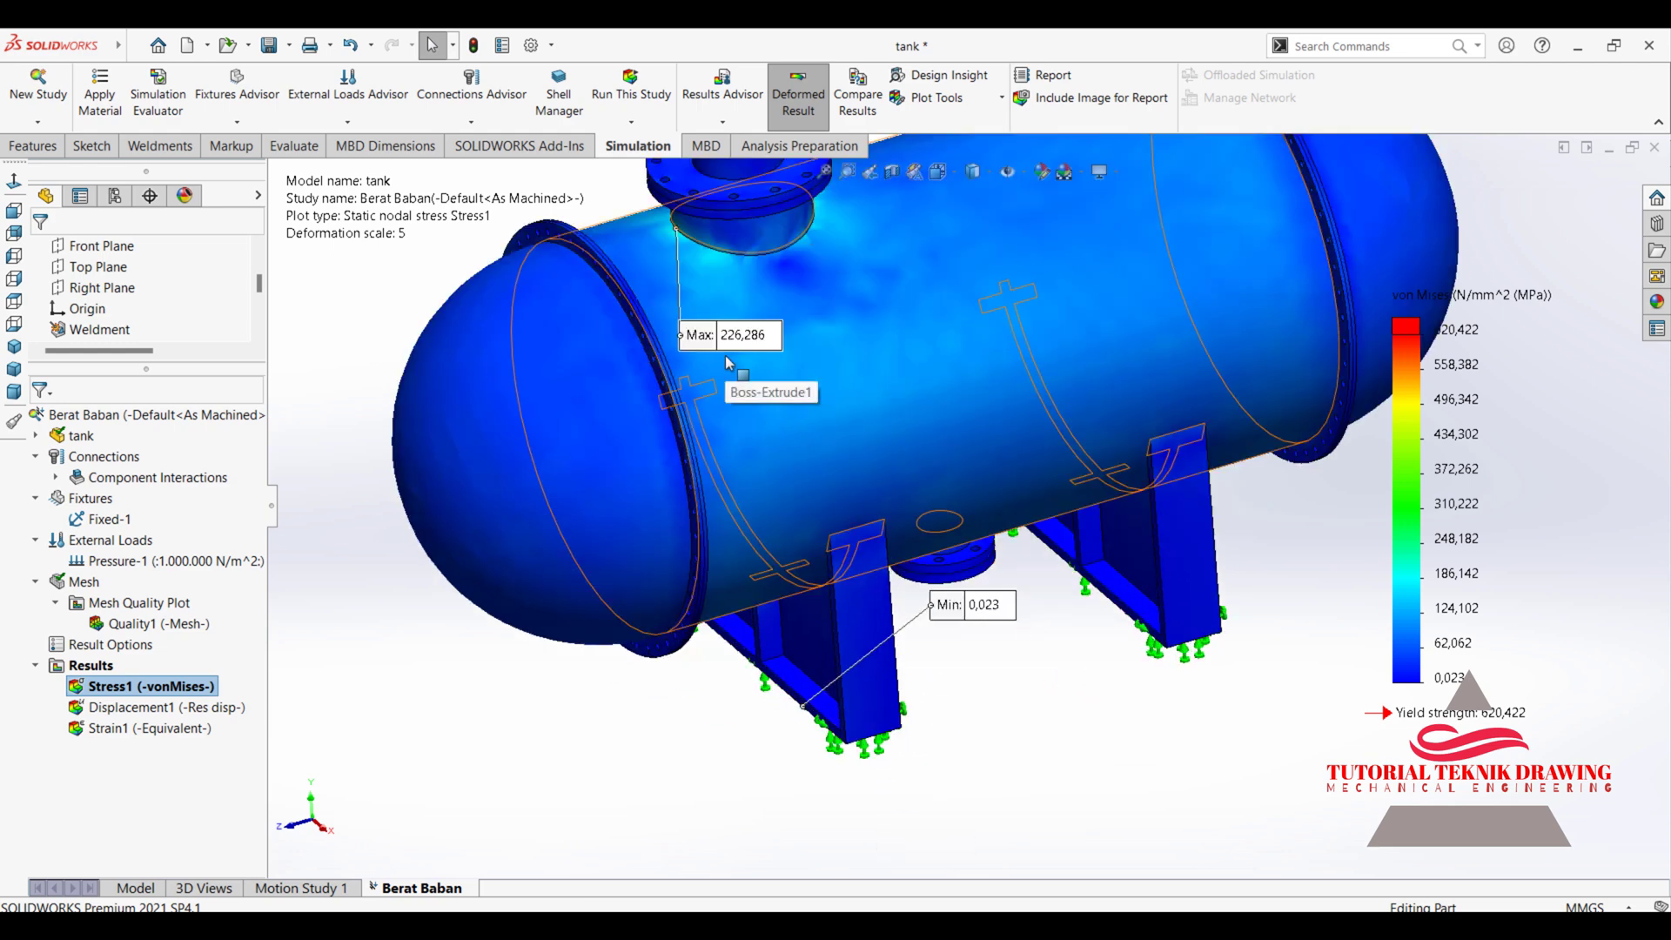
{"action": "left_click_drag", "start_coordinate": [705, 334], "coordinate": [753, 331]}
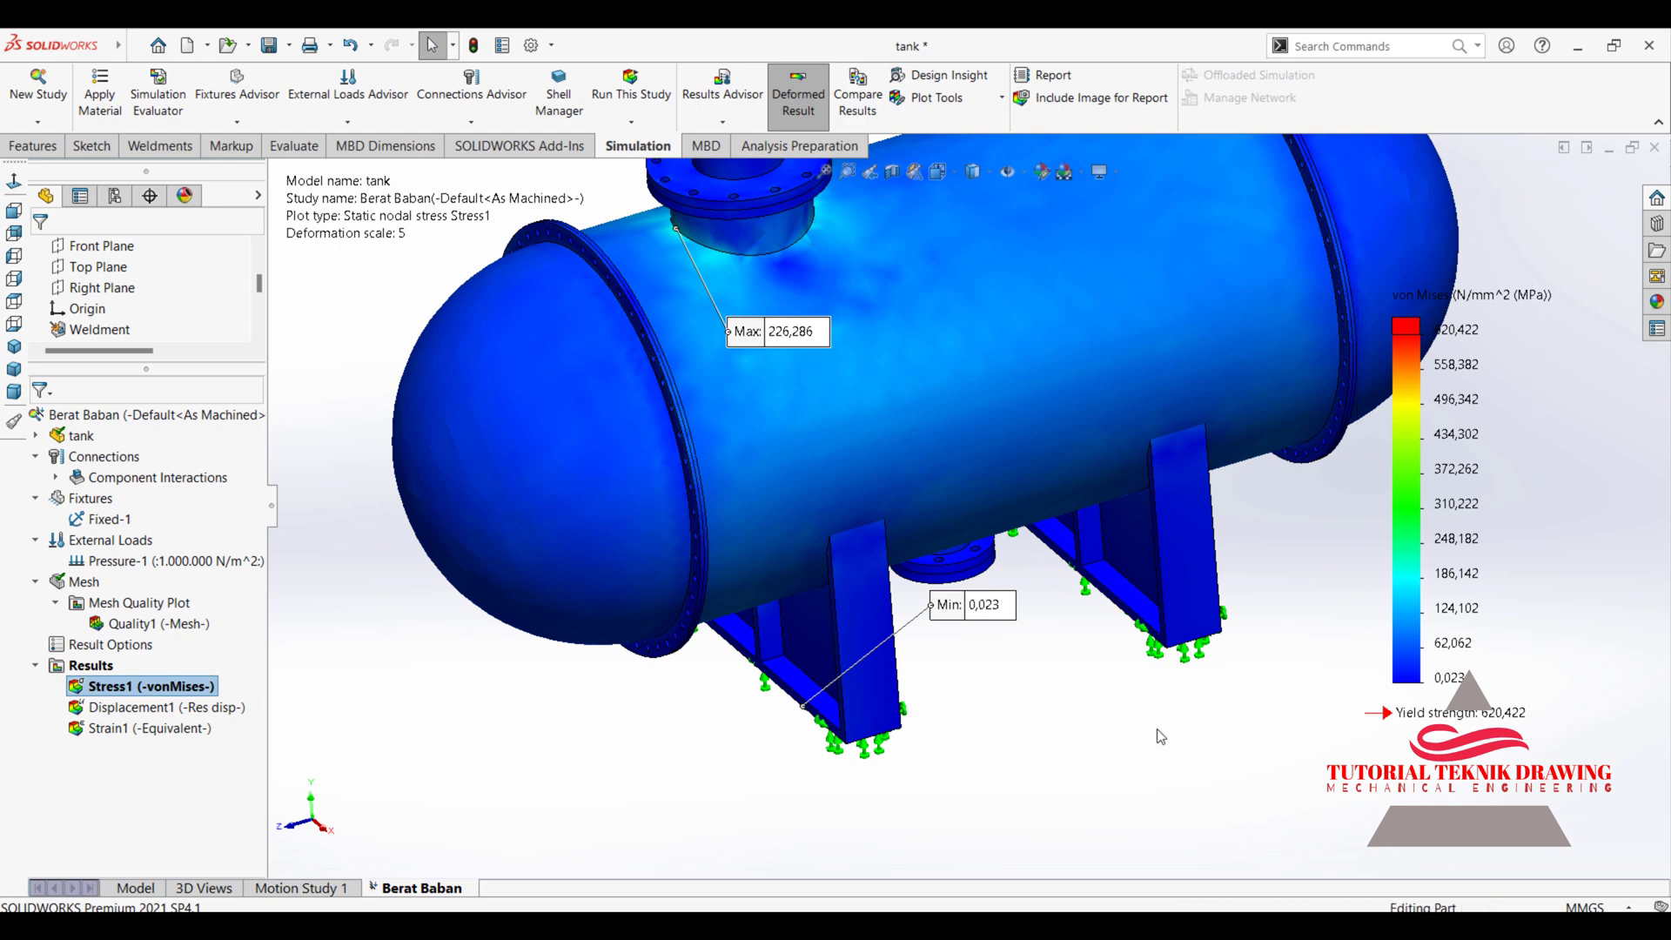
{"action": "key", "text": "f"}
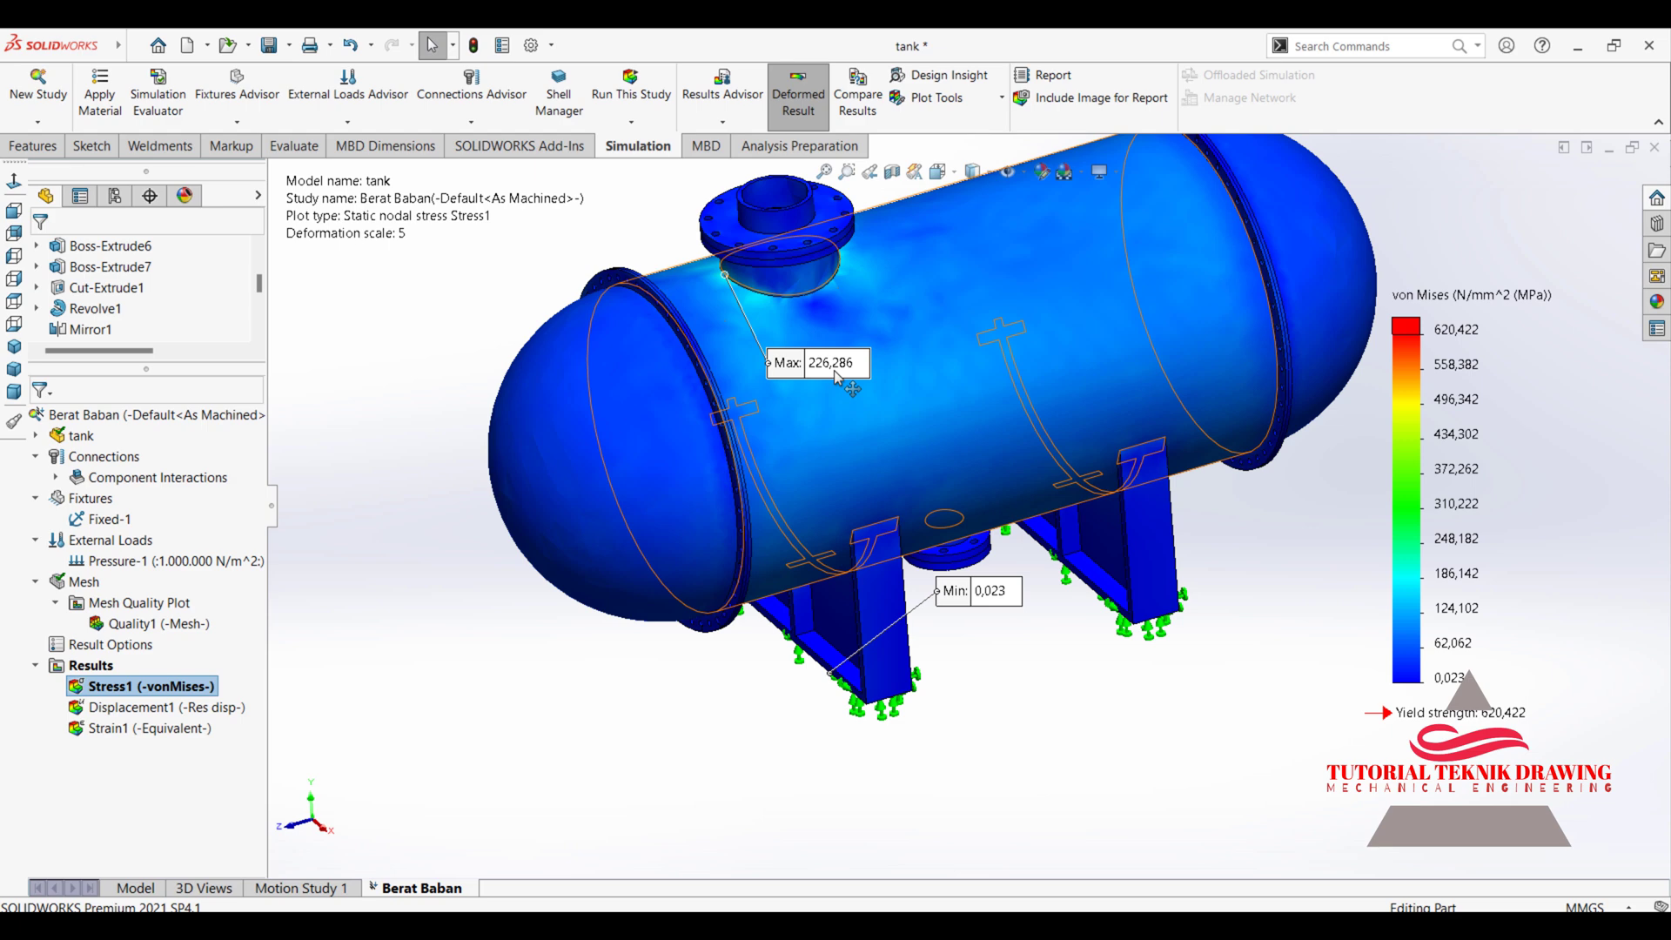
Change Pressure-1 to 10,000,000 N/m^2 and re-solve the static study
{"action": "left_click", "coordinate": [207, 562]}
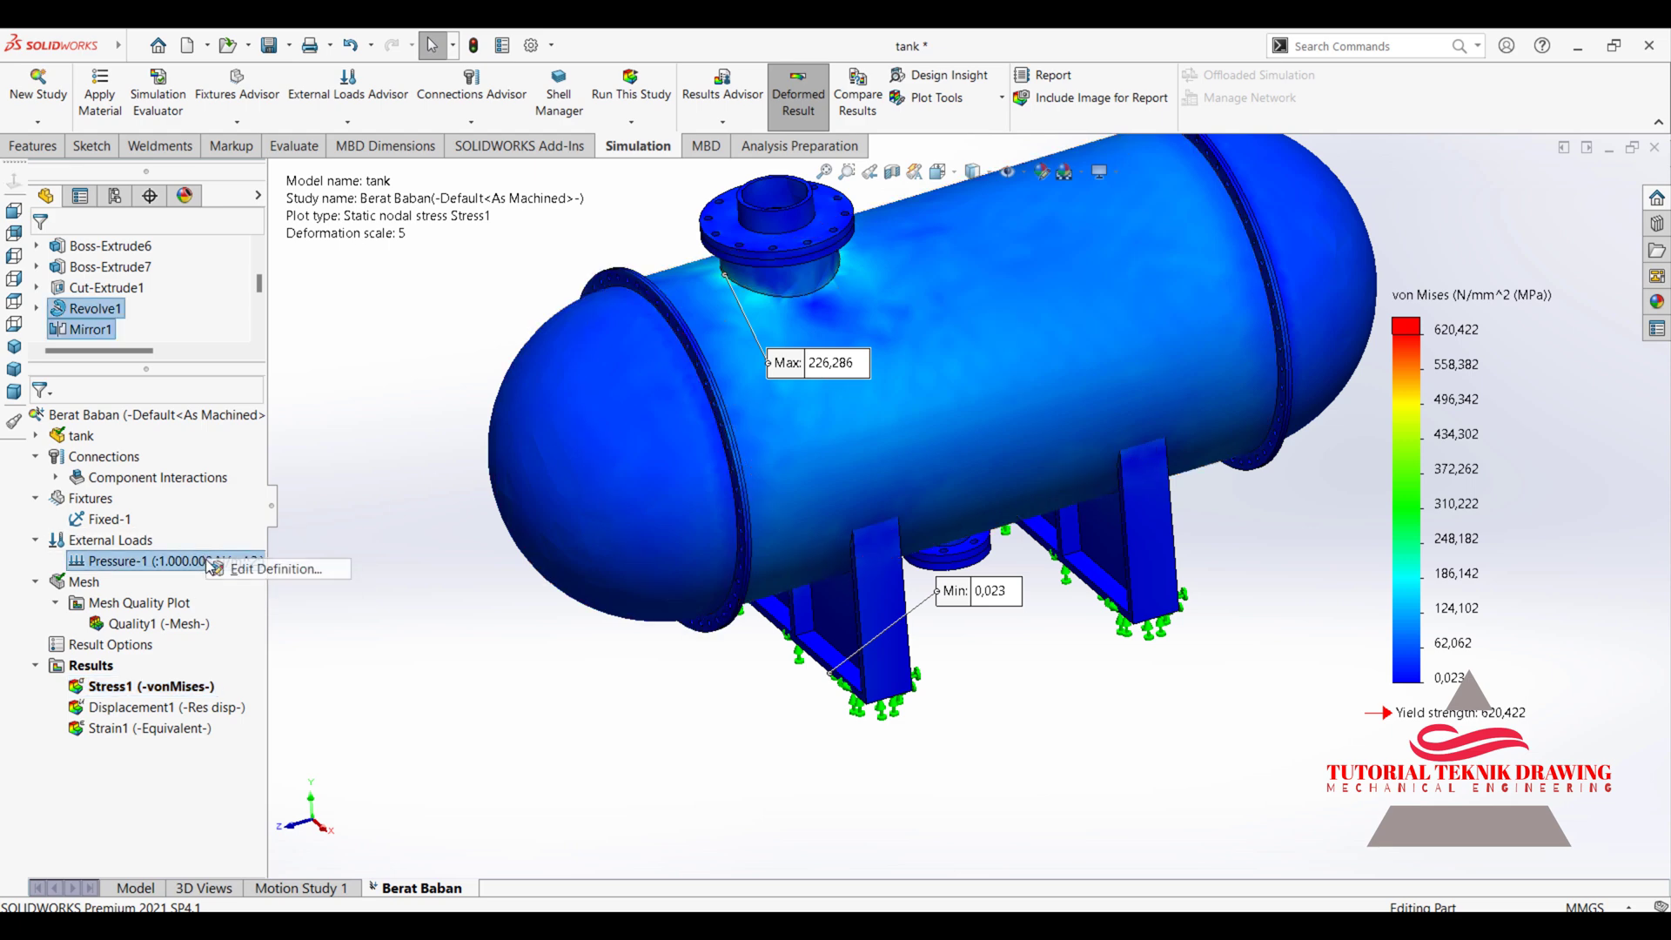
{"action": "double_click", "coordinate": [207, 562]}
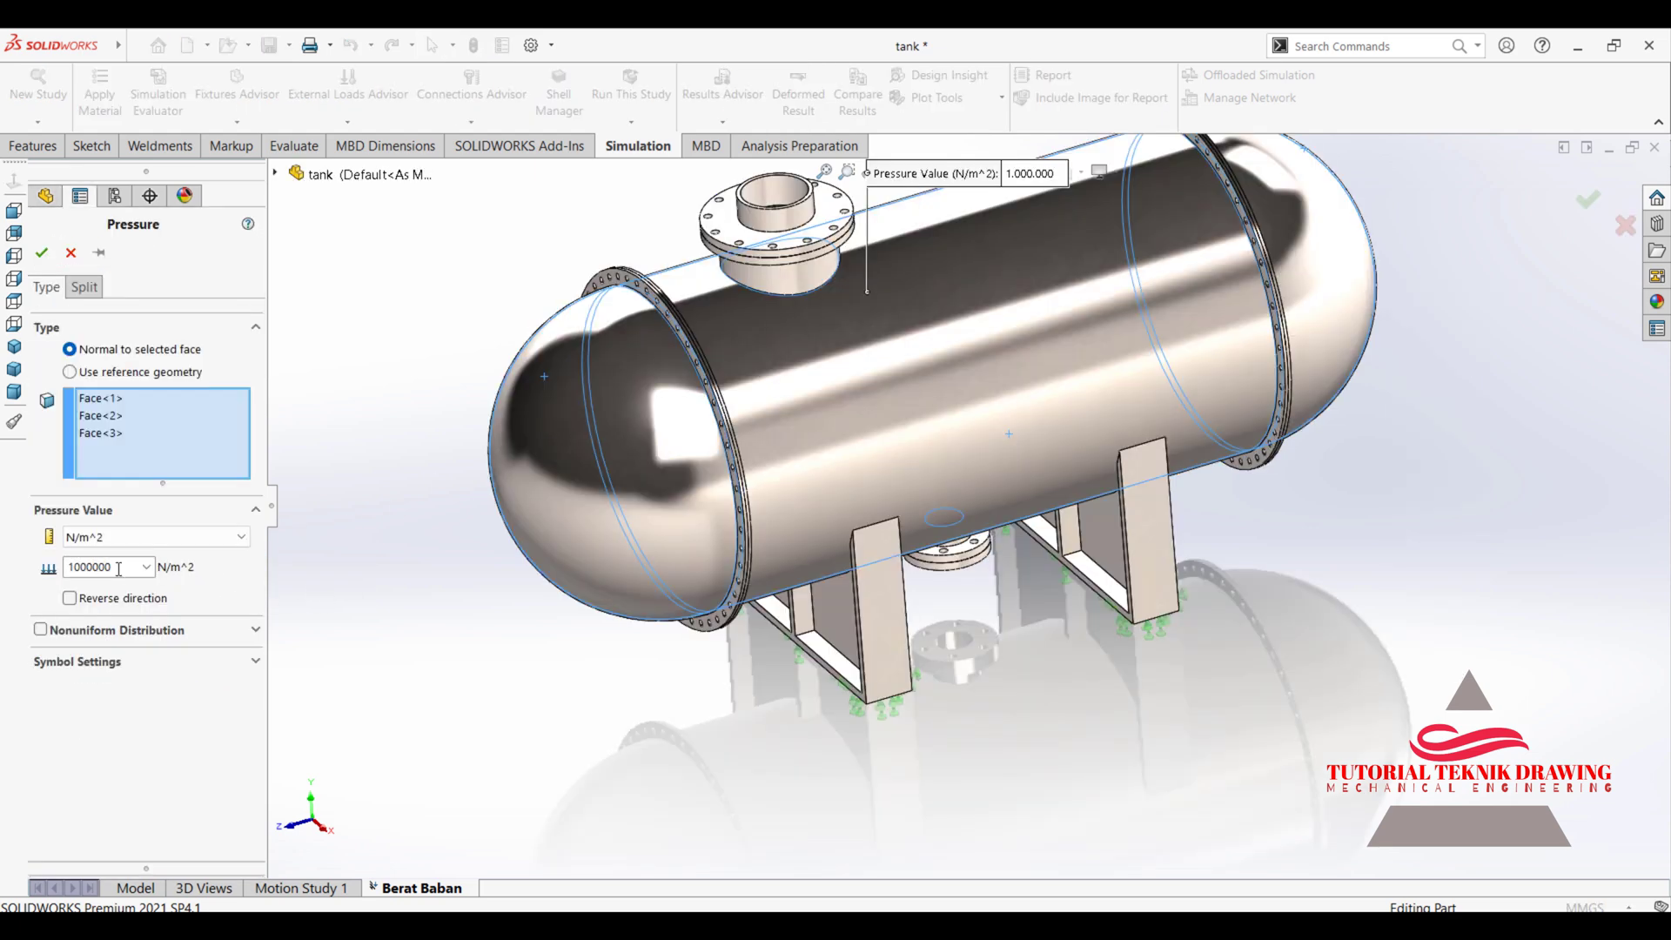
{"action": "left_click", "coordinate": [125, 565]}
{"action": "type", "text": "0"}
{"action": "left_click", "coordinate": [42, 252]}
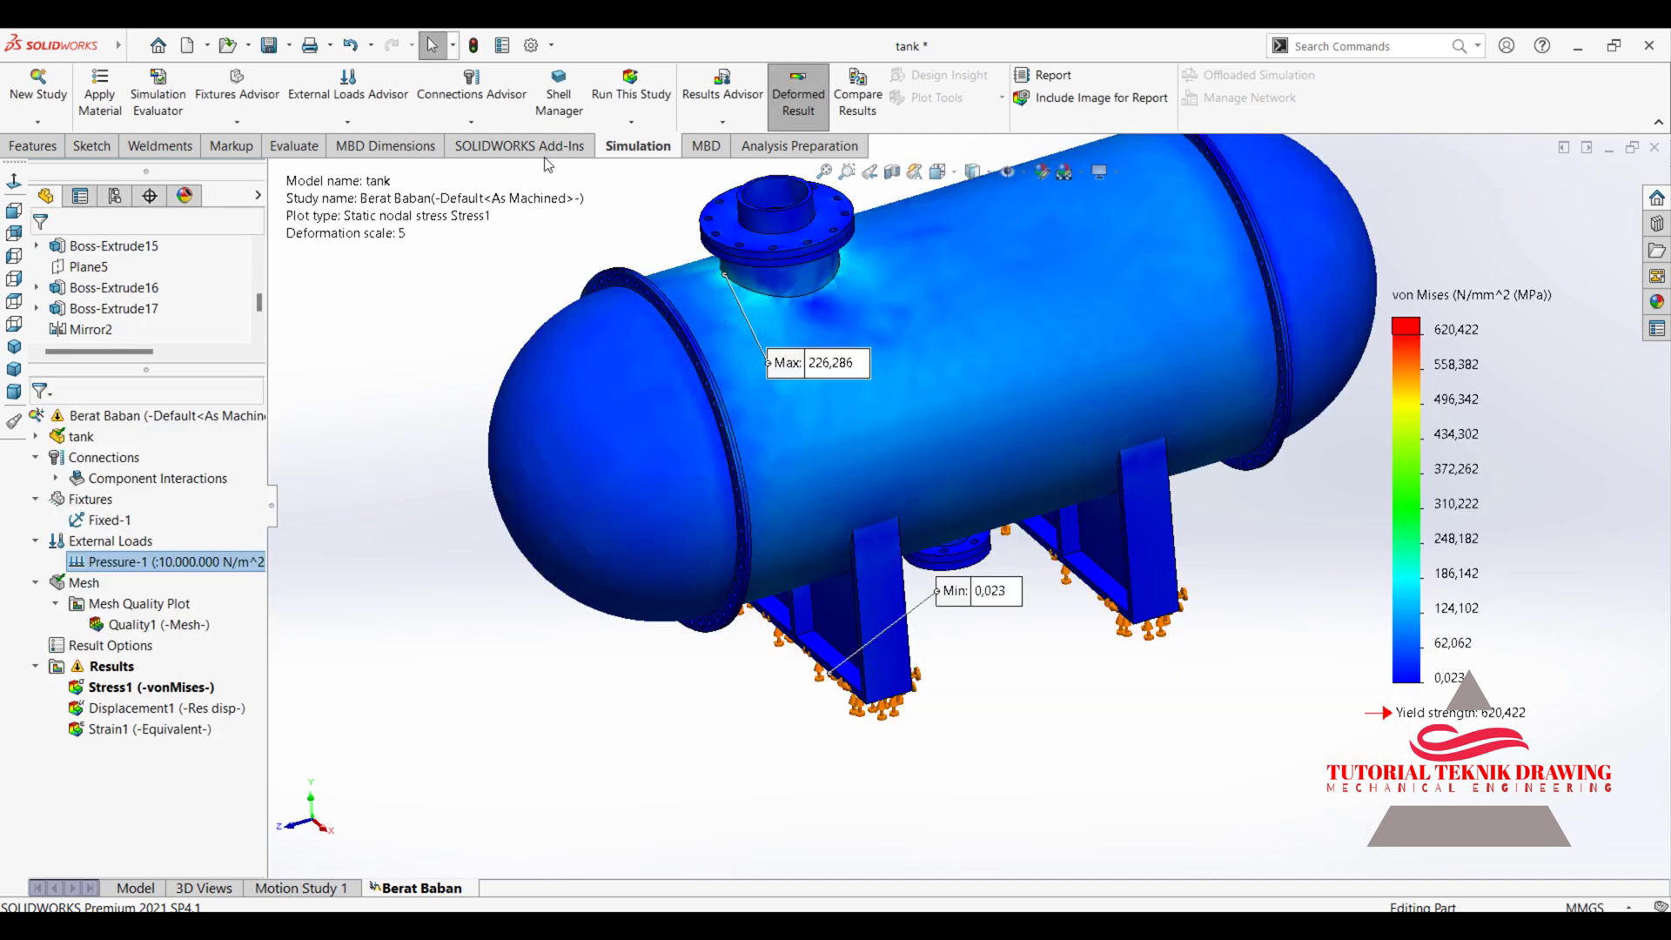
{"action": "left_click", "coordinate": [630, 87]}
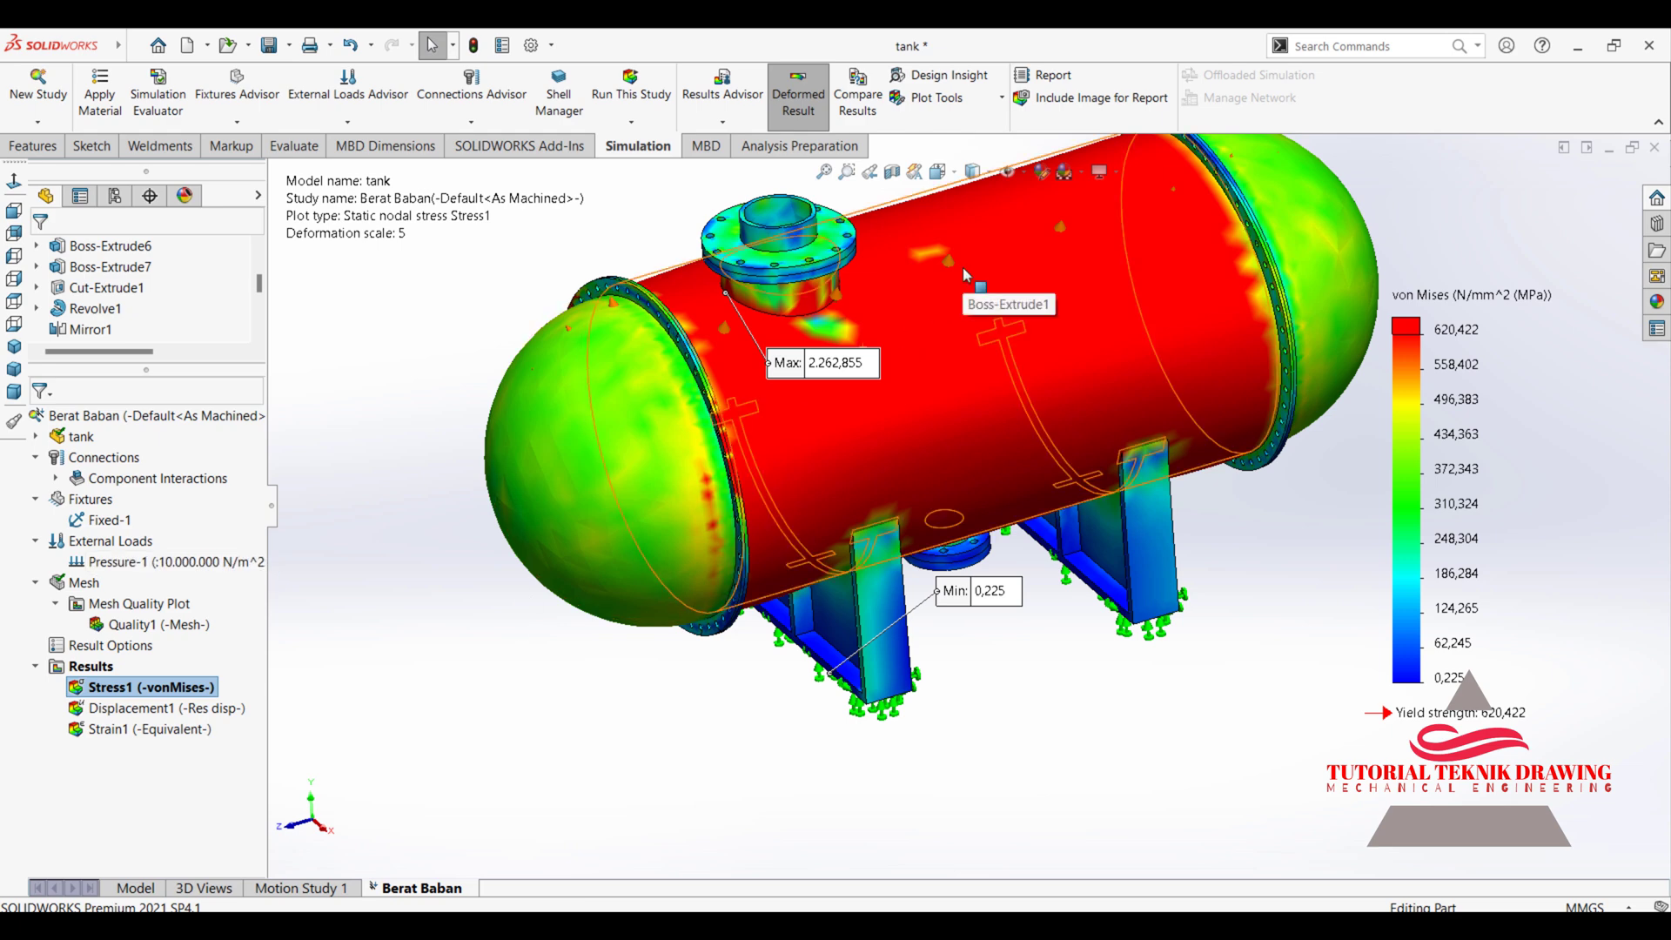
Edit the Pressure-1 definition so the pressure value reads 3,000,000 N/m^2
{"action": "right_click", "coordinate": [217, 562]}
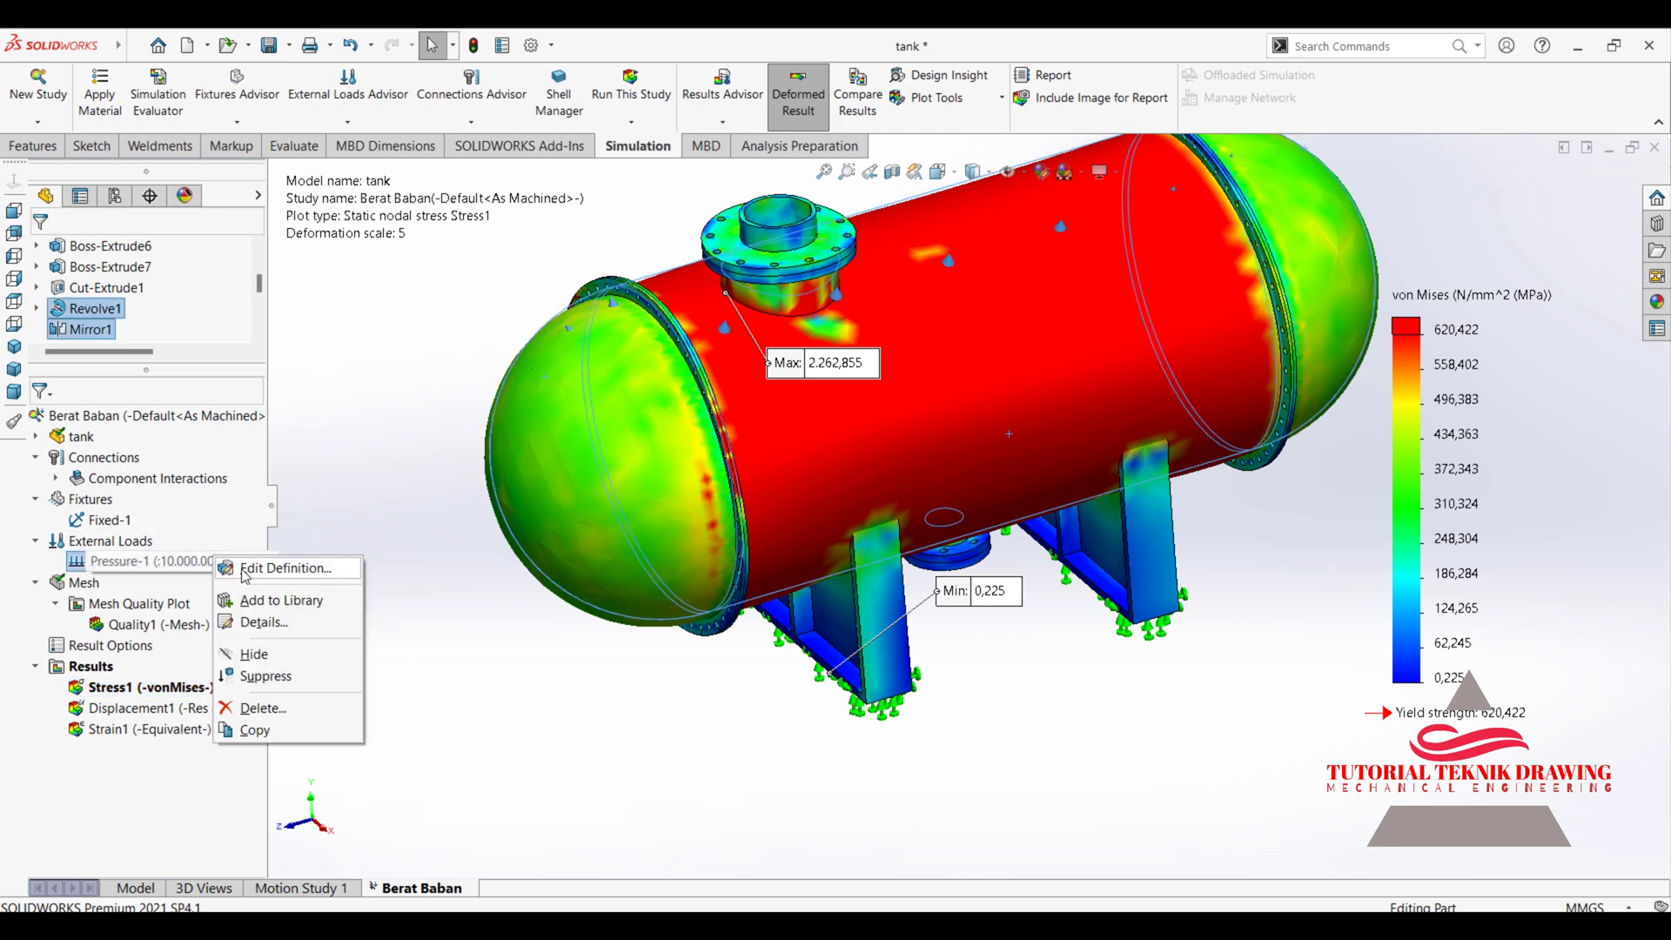
{"action": "left_click", "coordinate": [243, 570]}
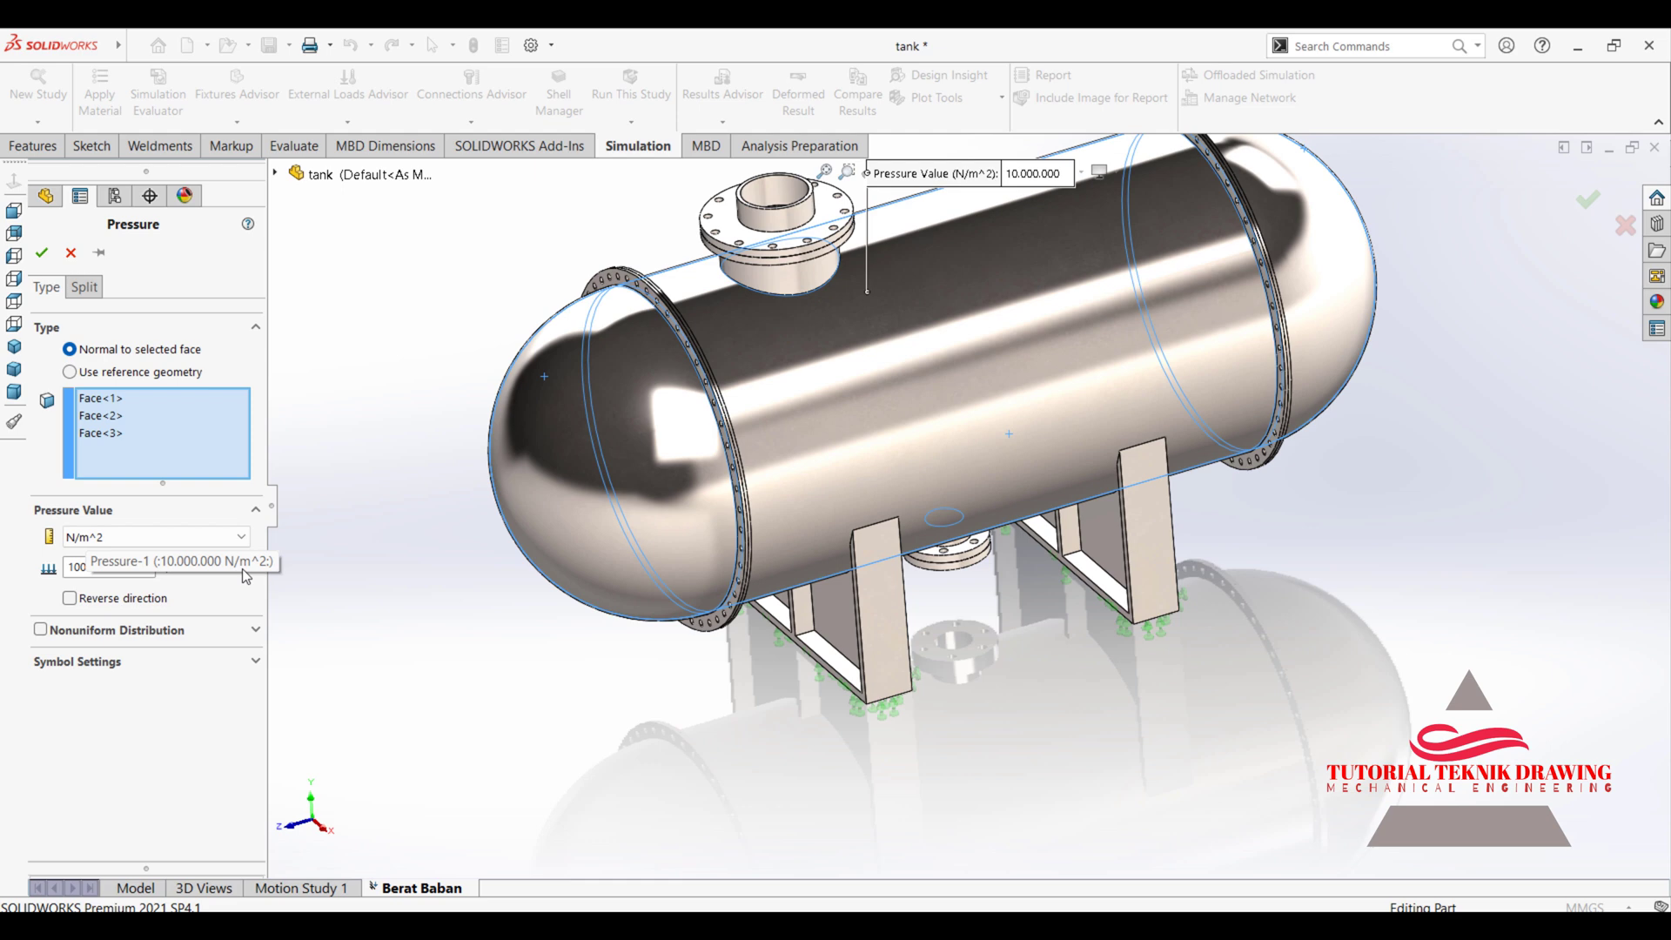
{"action": "double_click", "coordinate": [133, 566]}
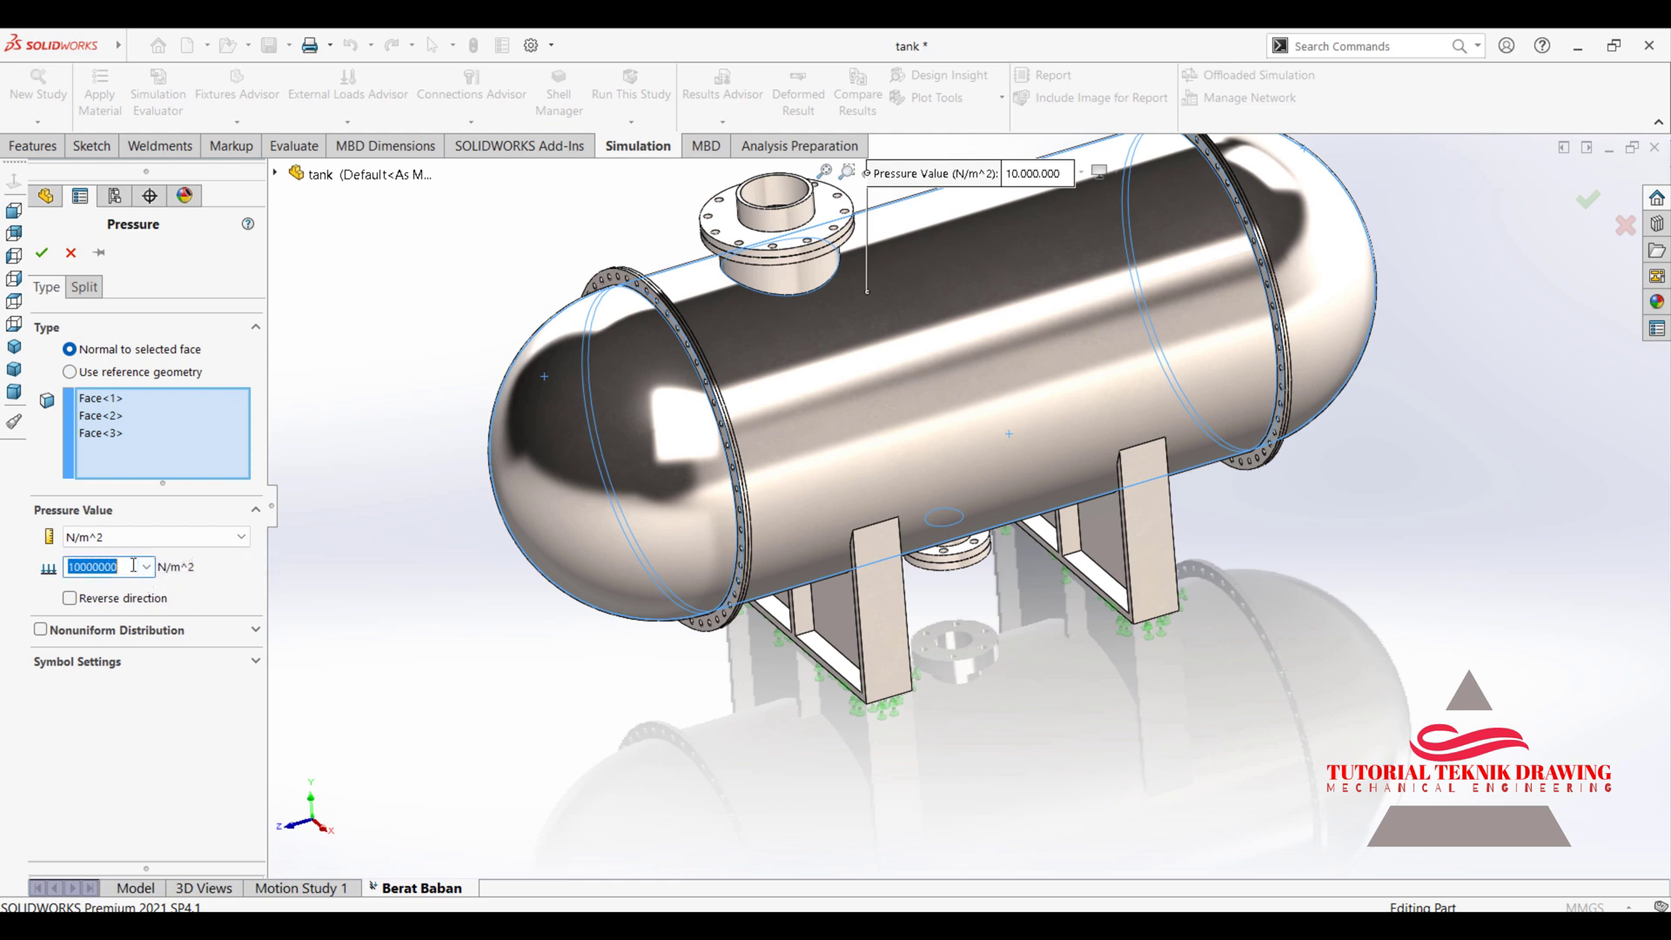
{"action": "type", "text": "1000000"}
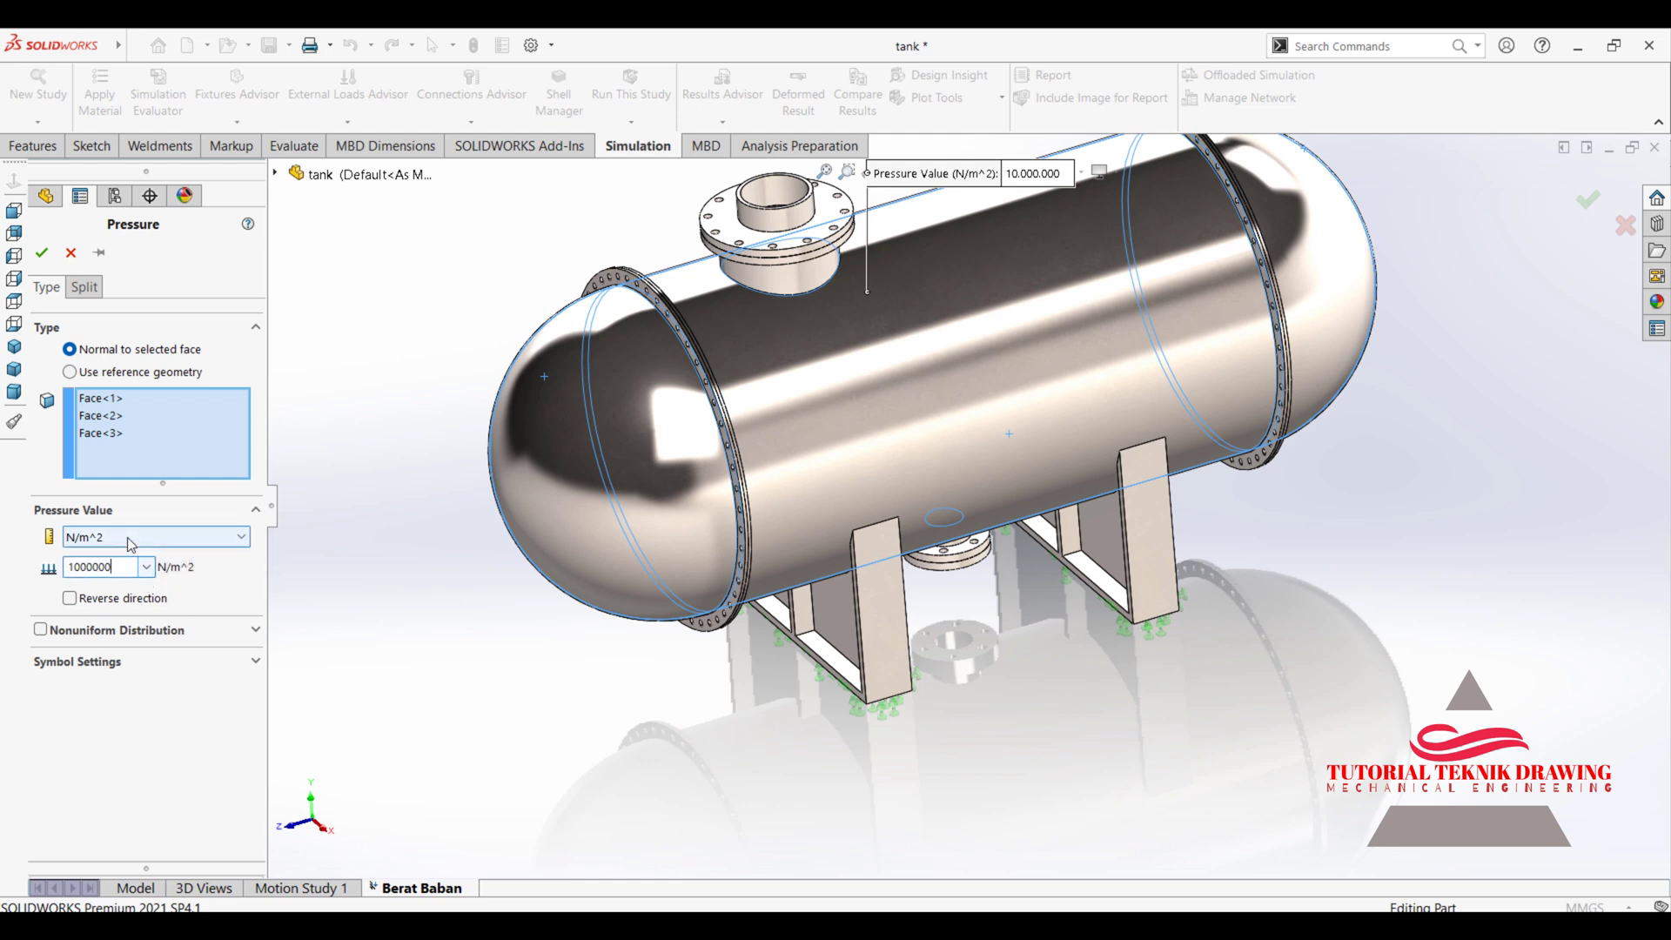
{"action": "left_click", "coordinate": [74, 566]}
{"action": "key", "text": "BackSpace"}
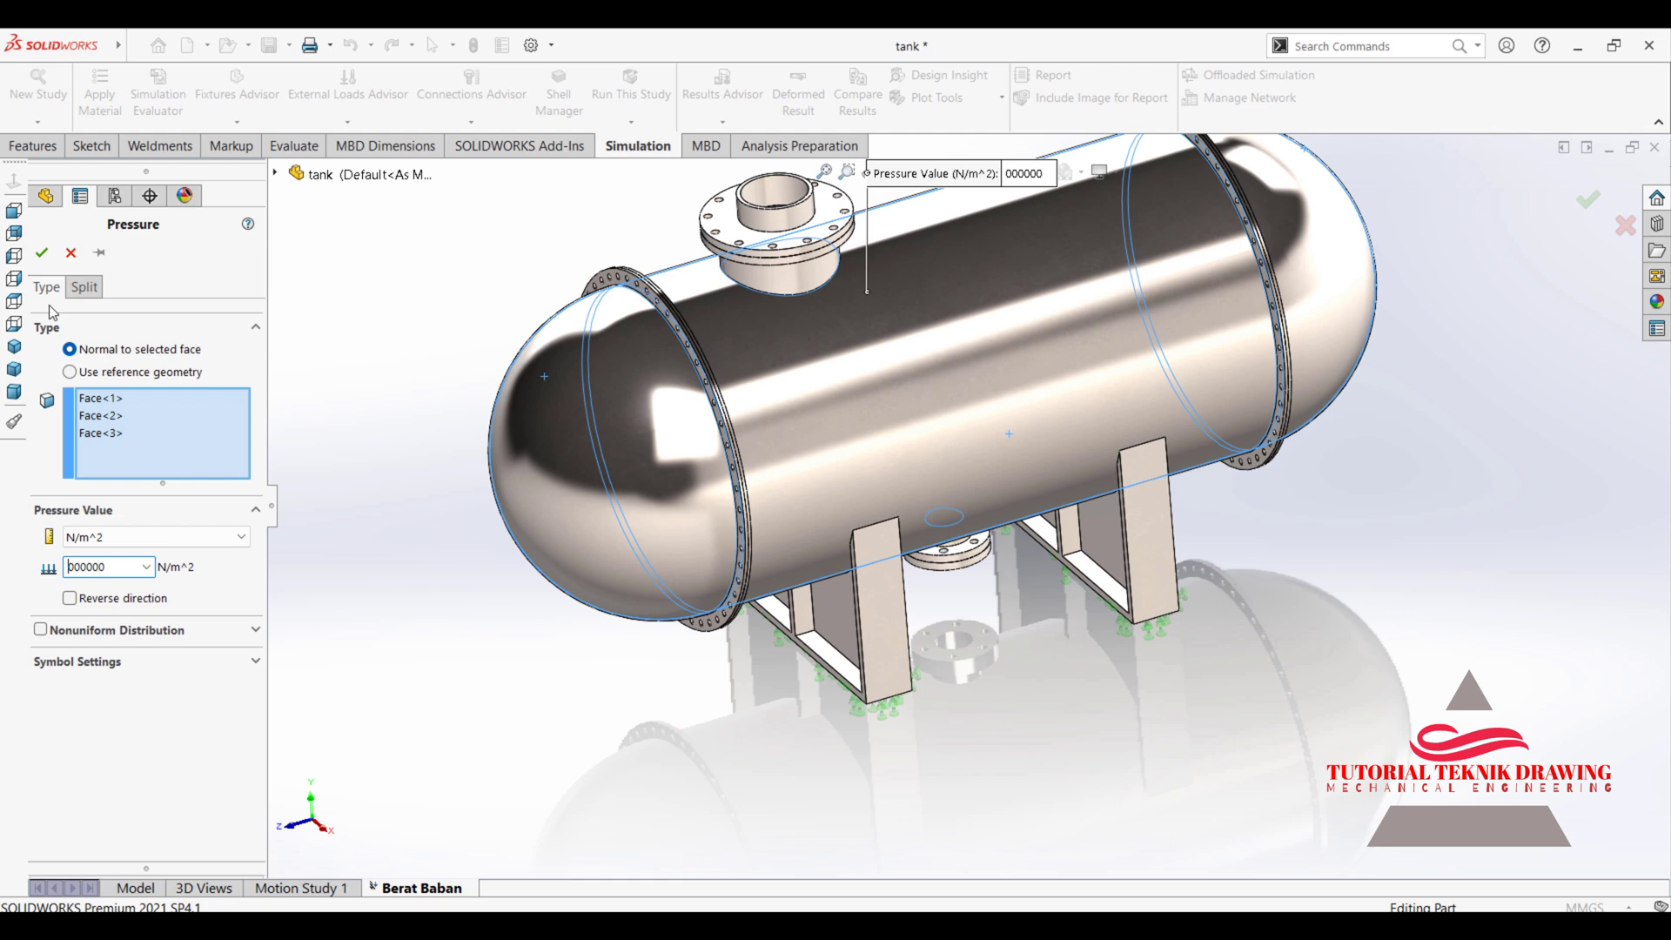
{"action": "type", "text": "3"}
{"action": "left_click", "coordinate": [41, 252]}
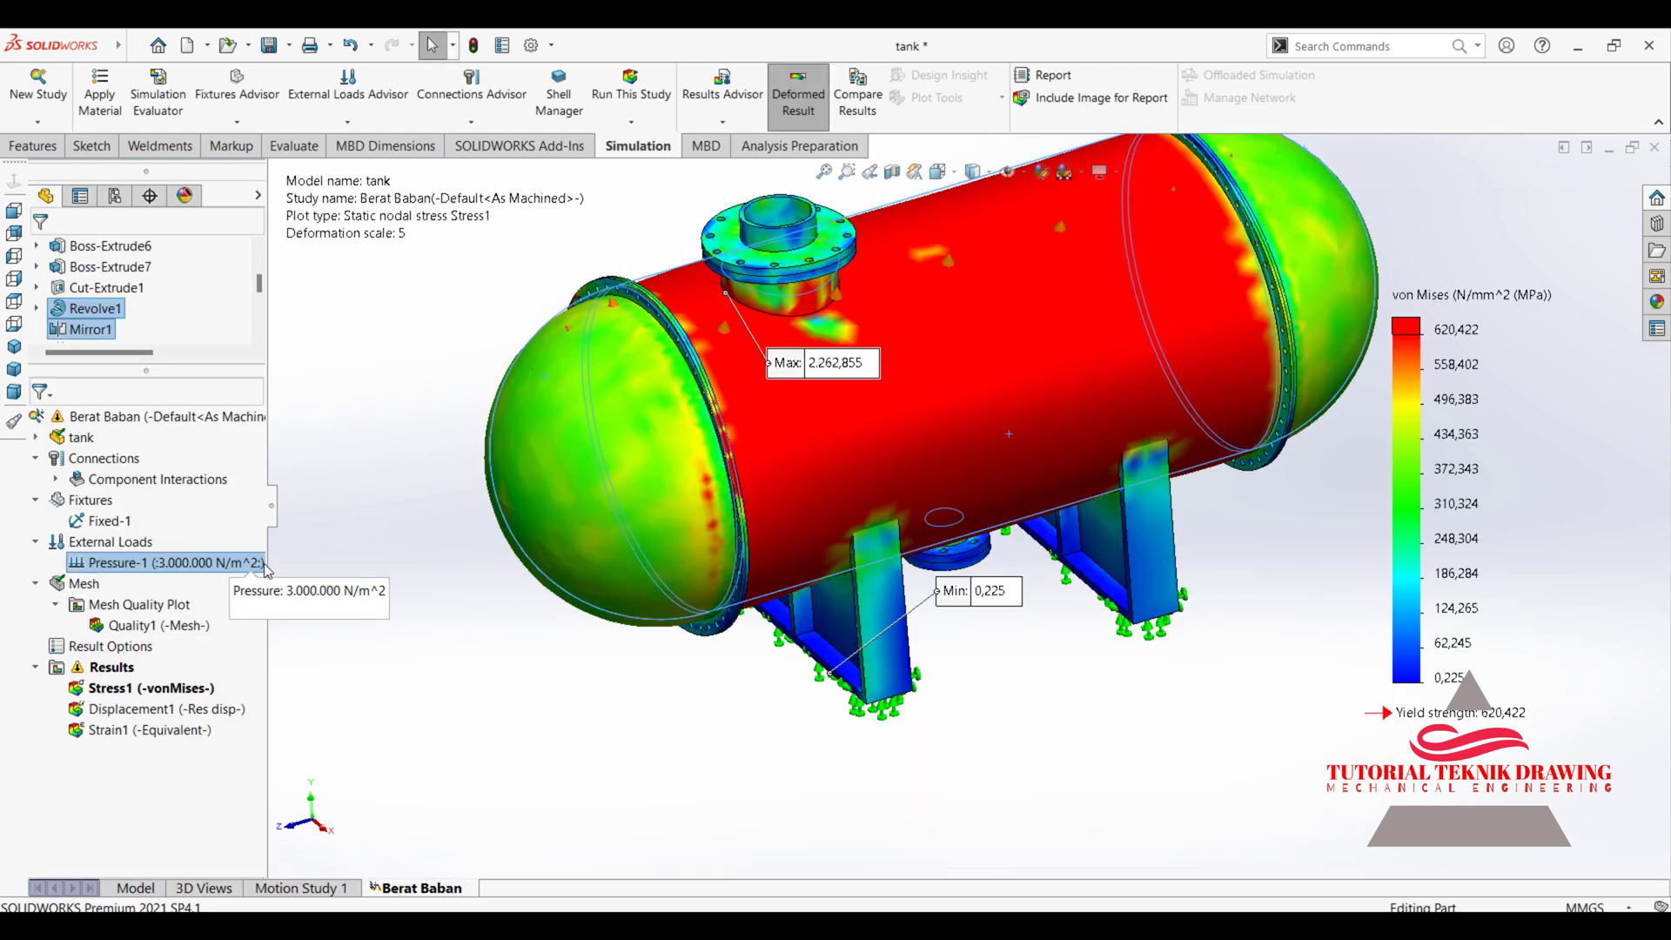
Run the static study again with the 3,000,000 N/m^2 pressure
{"action": "left_click", "coordinate": [630, 87]}
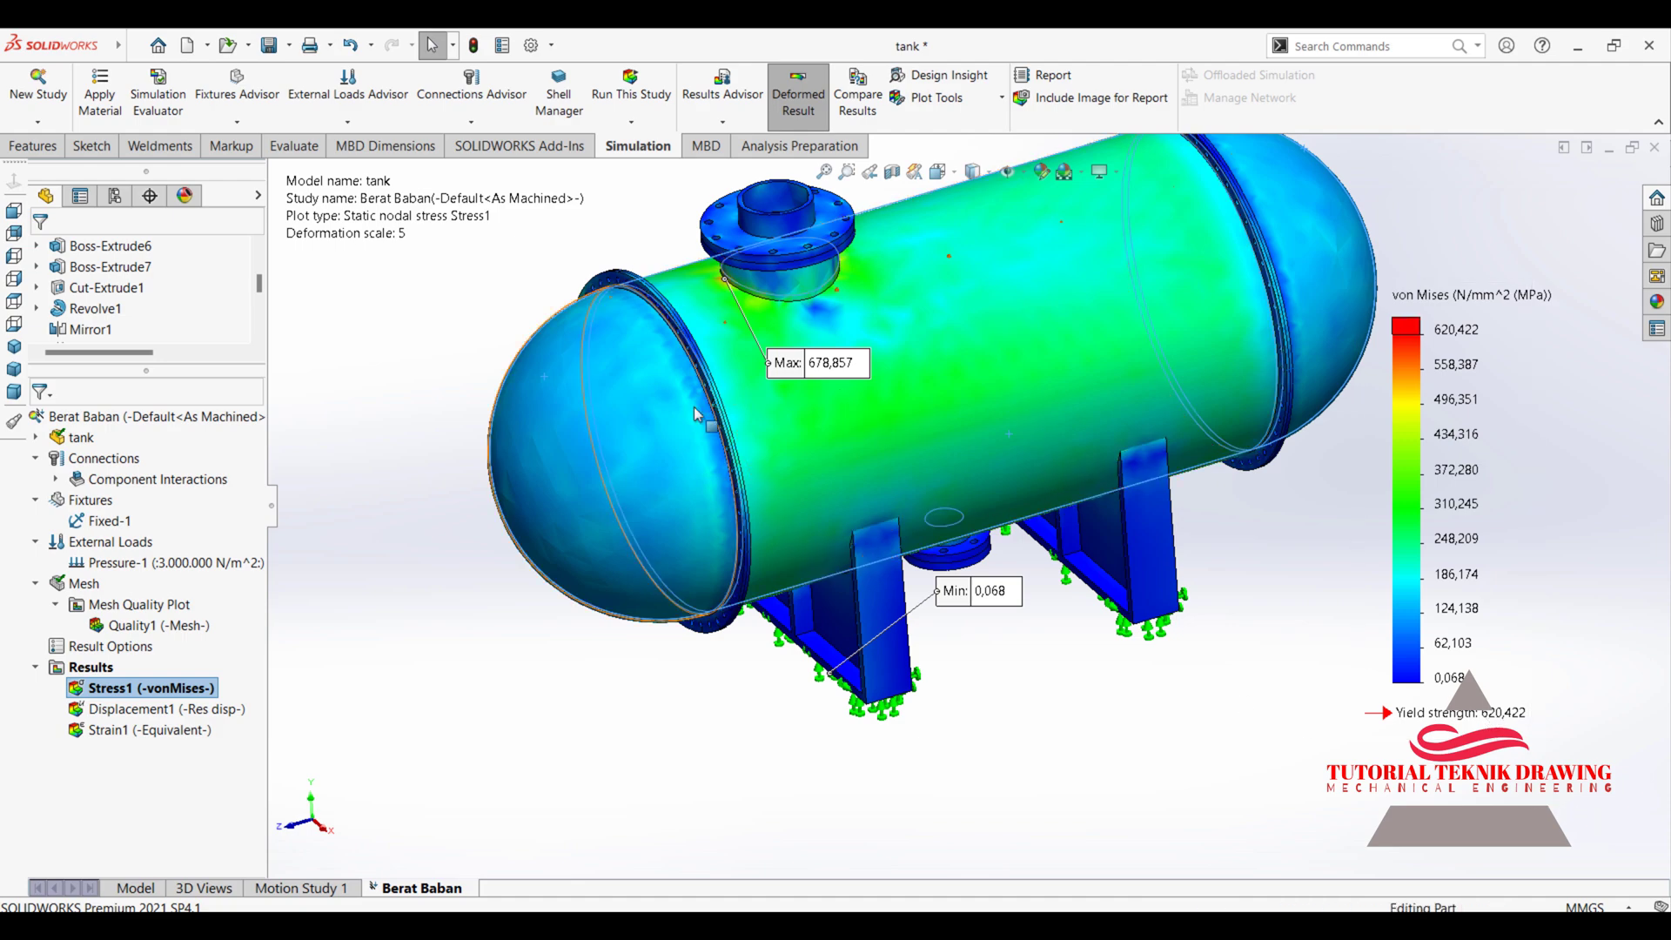
{"action": "middle_click_drag", "start_coordinate": [946, 348], "coordinate": [984, 473]}
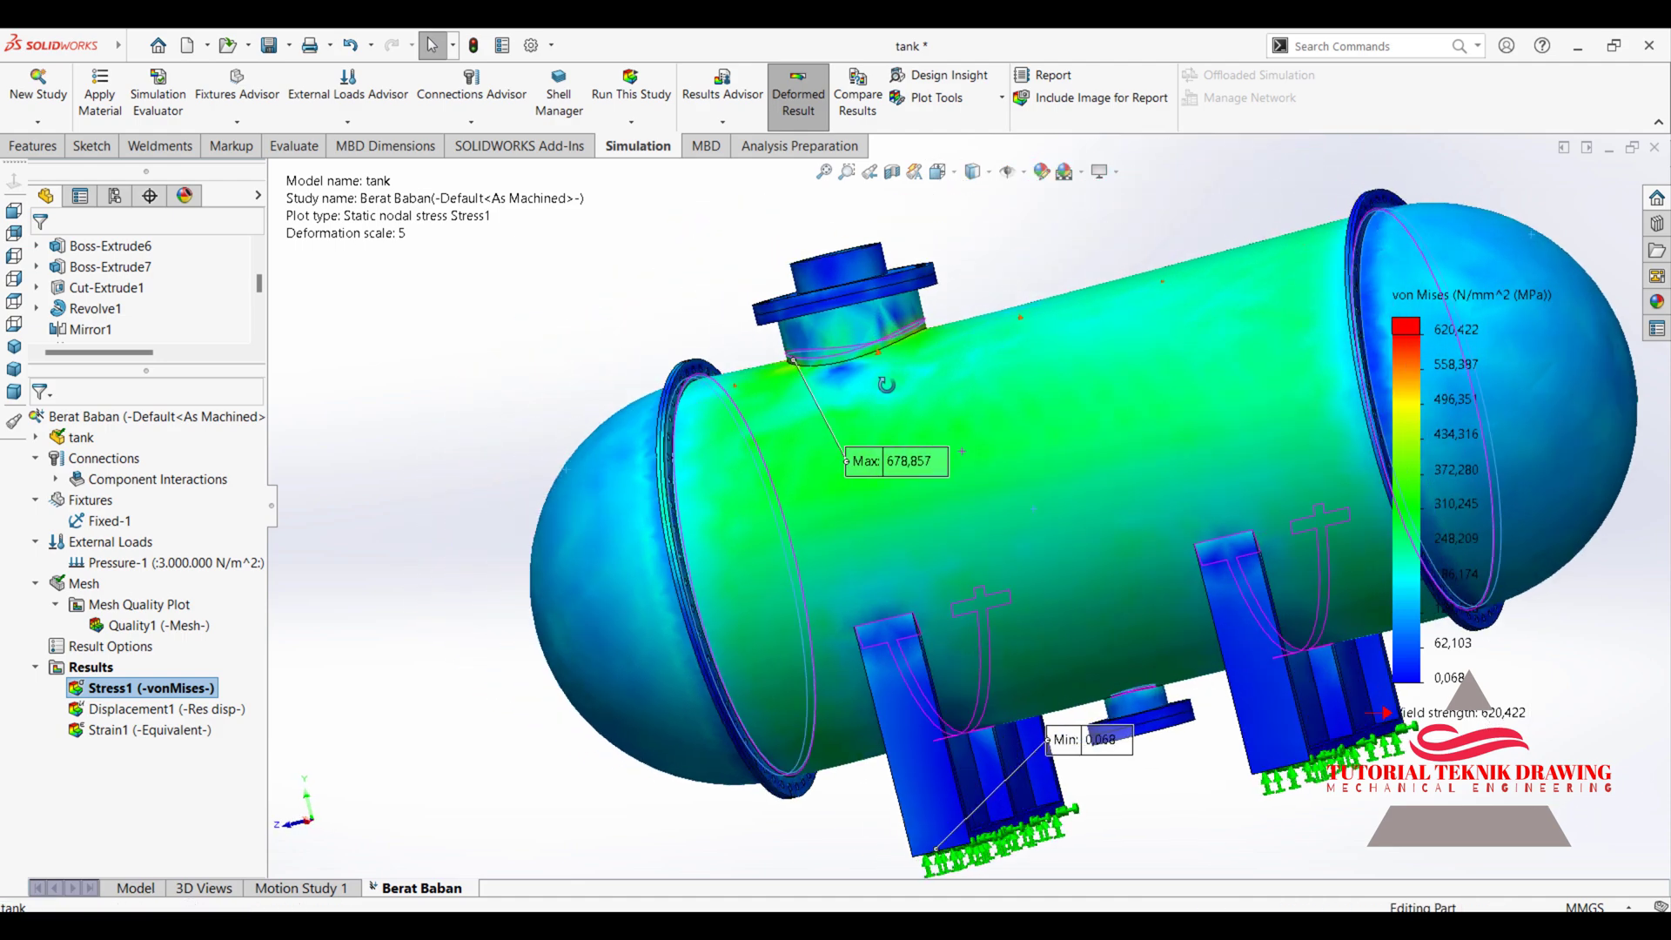
{"action": "scroll", "coordinate": [736, 313], "scroll_direction": "up", "scroll_amount": 1}
{"action": "scroll", "coordinate": [750, 485], "scroll_direction": "down", "scroll_amount": 3}
{"action": "scroll", "coordinate": [861, 535], "scroll_direction": "down", "scroll_amount": 3}
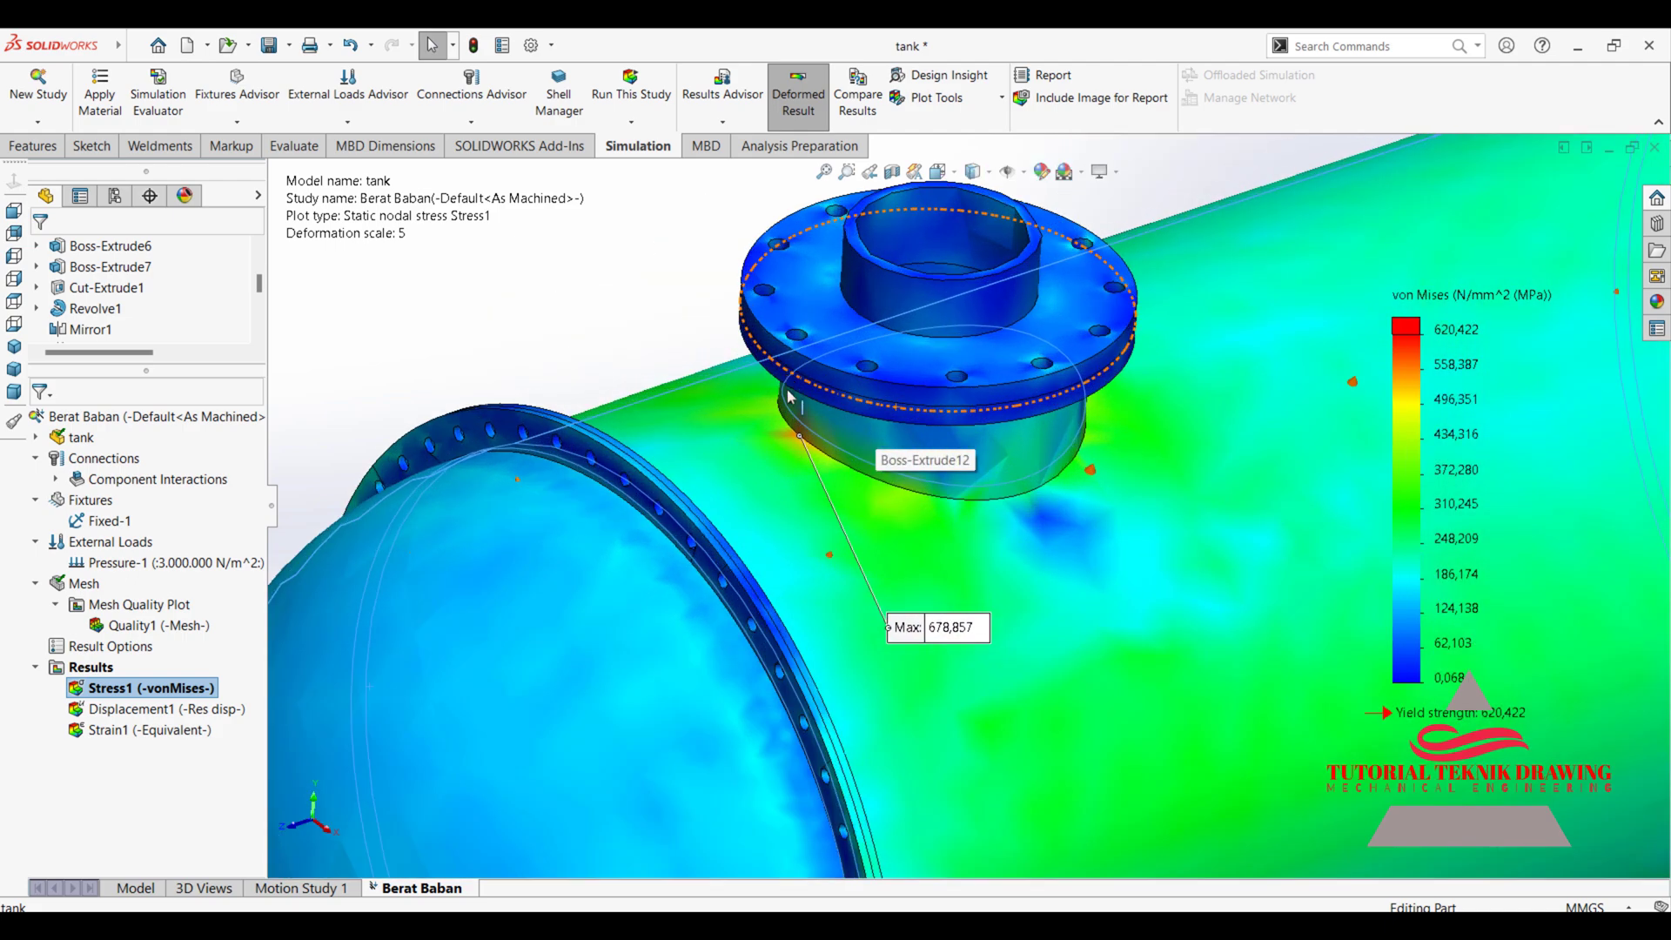
{"action": "scroll", "coordinate": [830, 483], "scroll_direction": "down", "scroll_amount": 3}
{"action": "scroll", "coordinate": [714, 425], "scroll_direction": "up", "scroll_amount": 10}
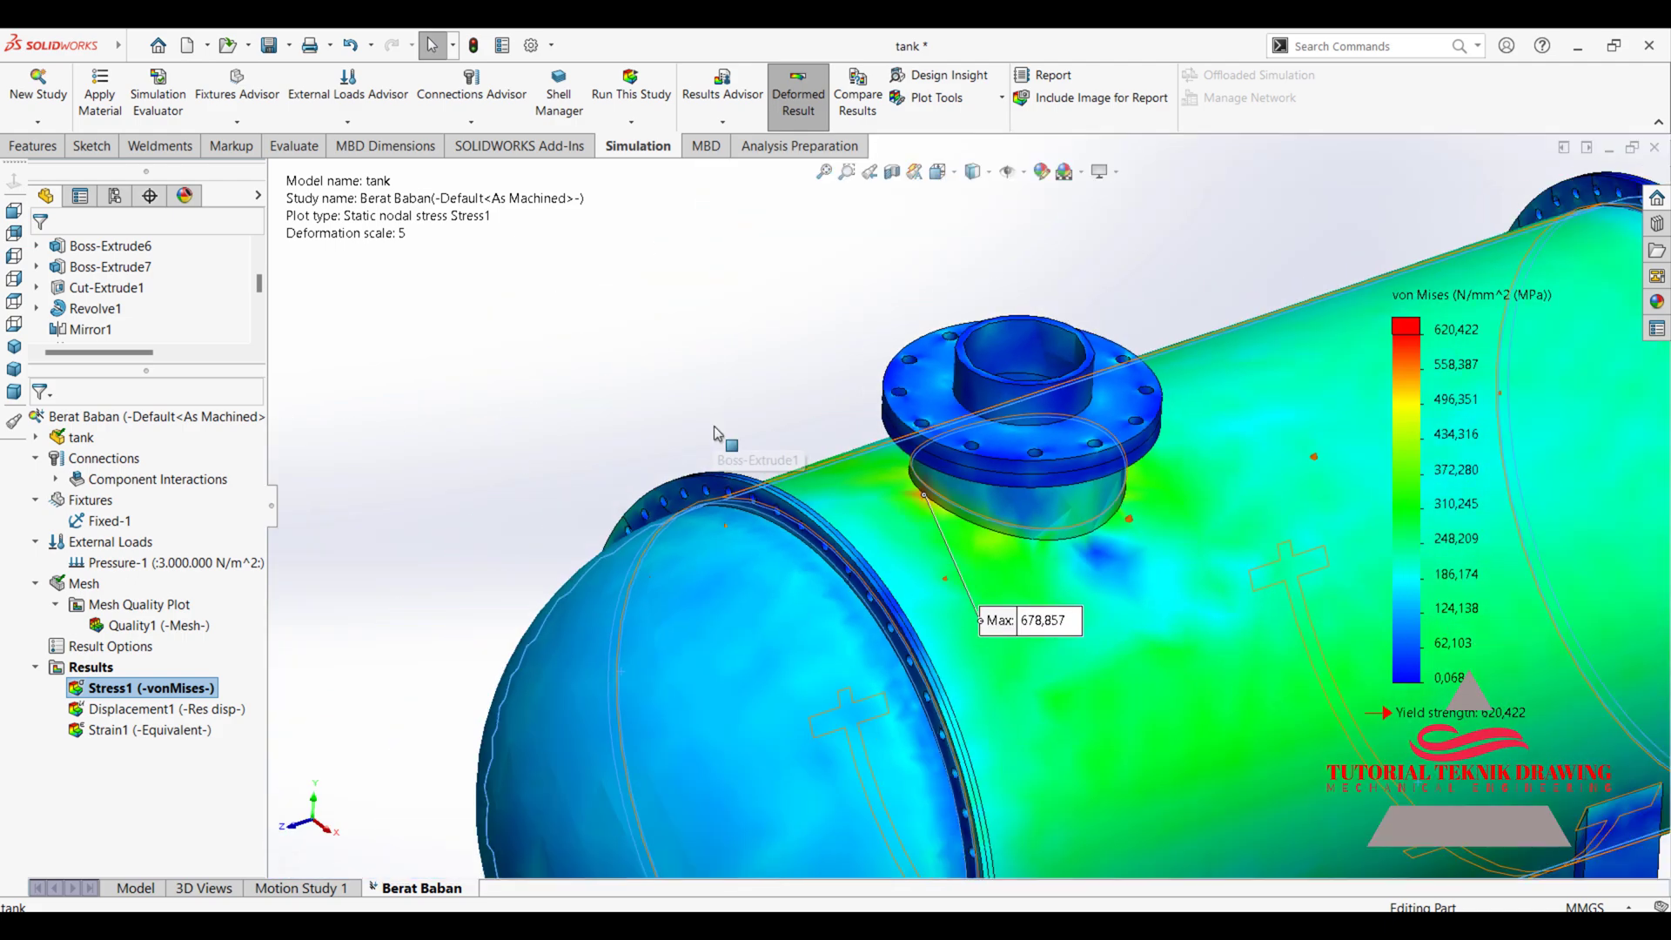
{"action": "scroll", "coordinate": [1217, 792], "scroll_direction": "down", "scroll_amount": 2}
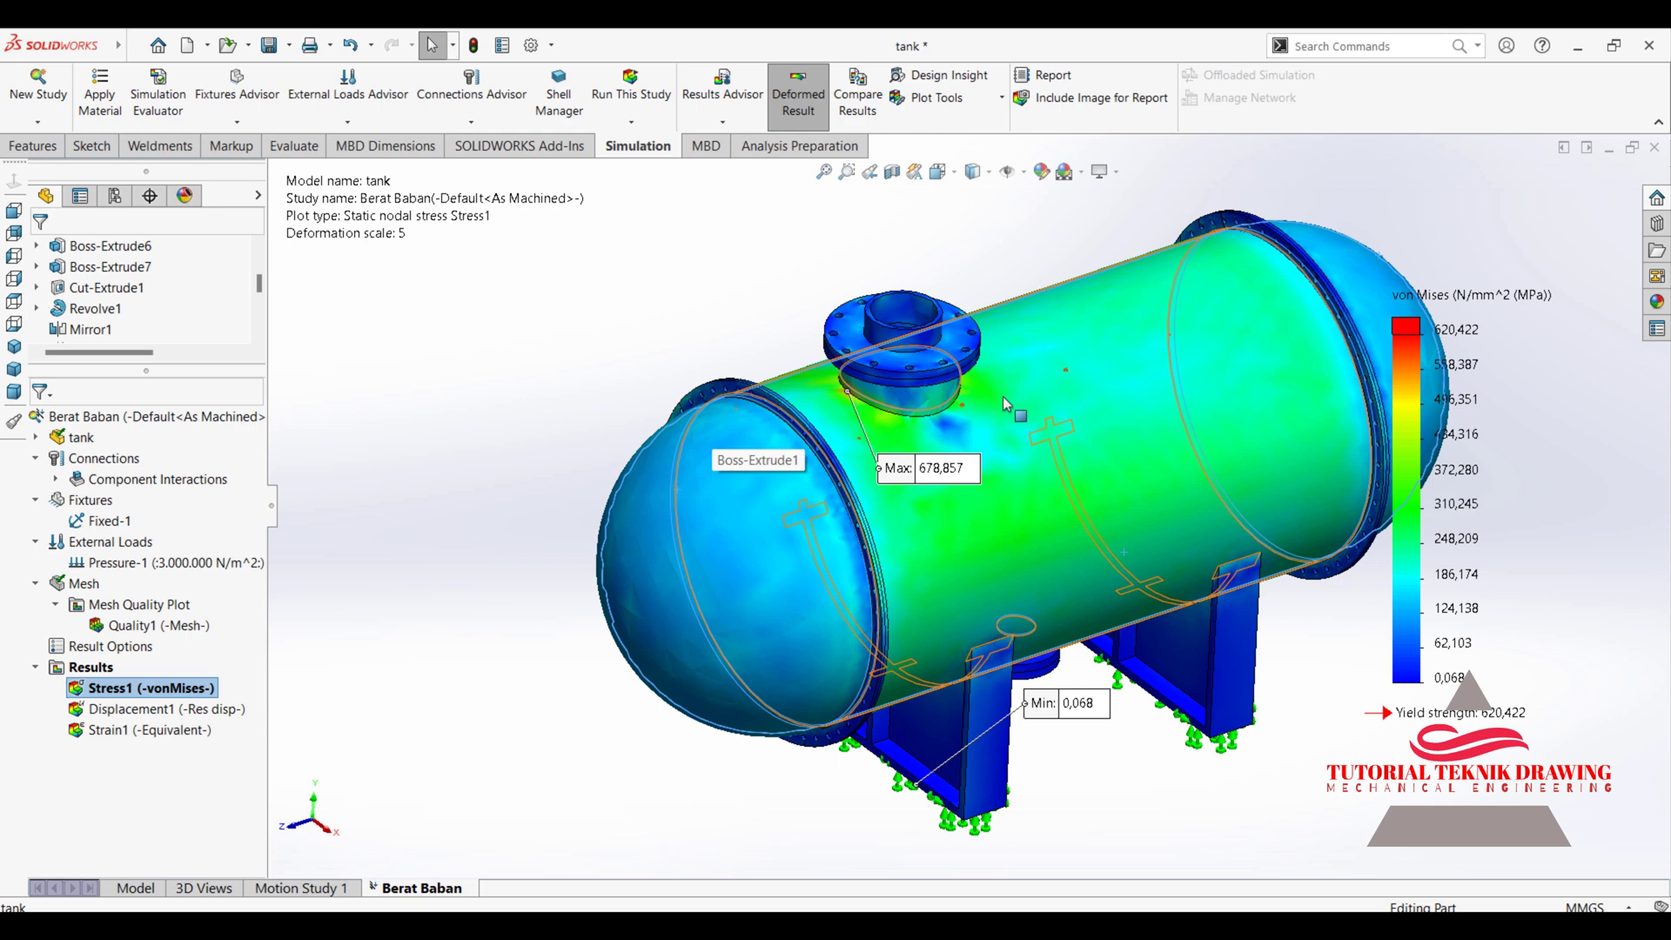
{"action": "scroll", "coordinate": [1007, 403], "scroll_direction": "down", "scroll_amount": 2}
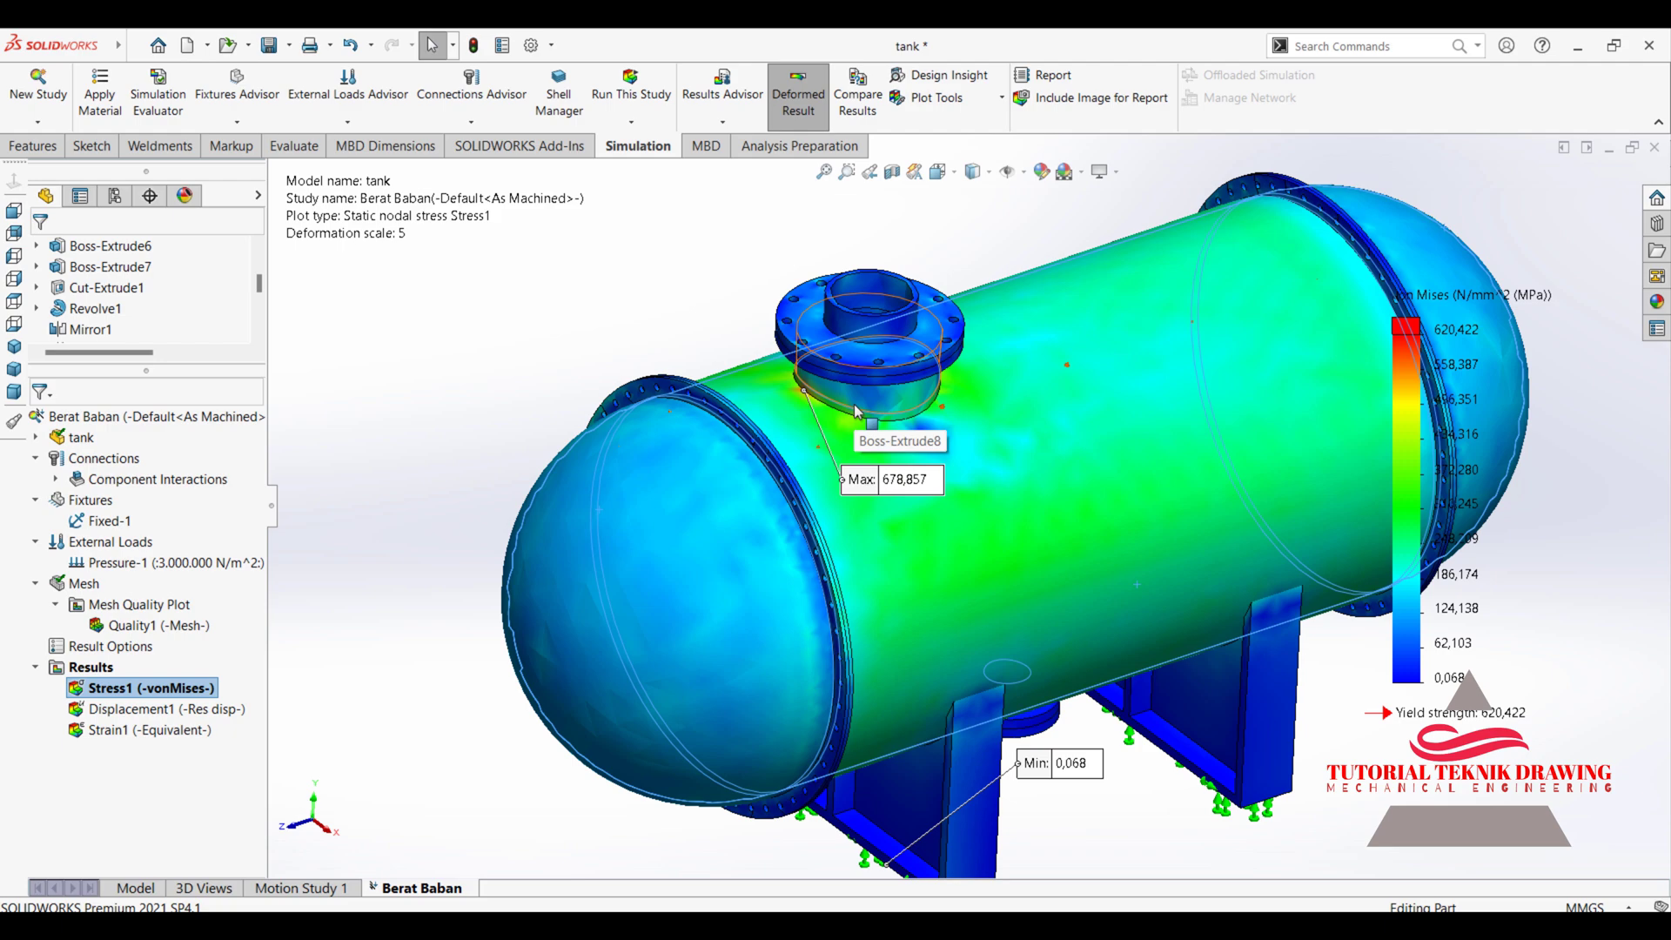
{"action": "scroll", "coordinate": [856, 411], "scroll_direction": "up", "scroll_amount": 2}
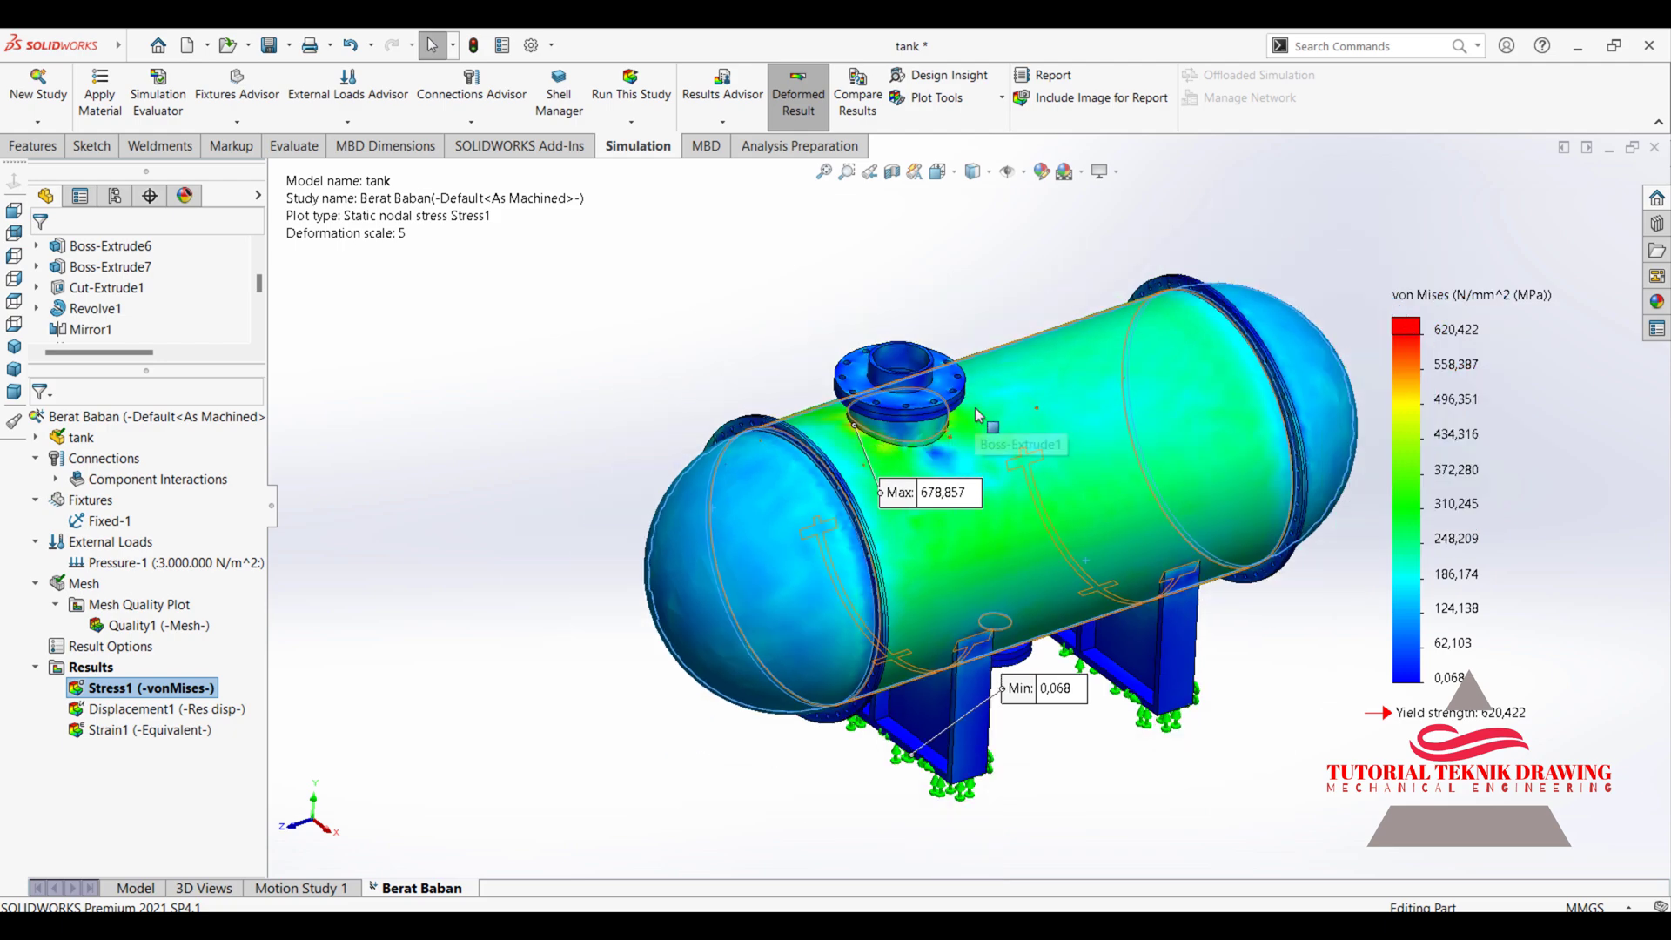
{"action": "scroll", "coordinate": [696, 418], "scroll_direction": "down", "scroll_amount": 3}
{"action": "scroll", "coordinate": [541, 418], "scroll_direction": "down", "scroll_amount": 2}
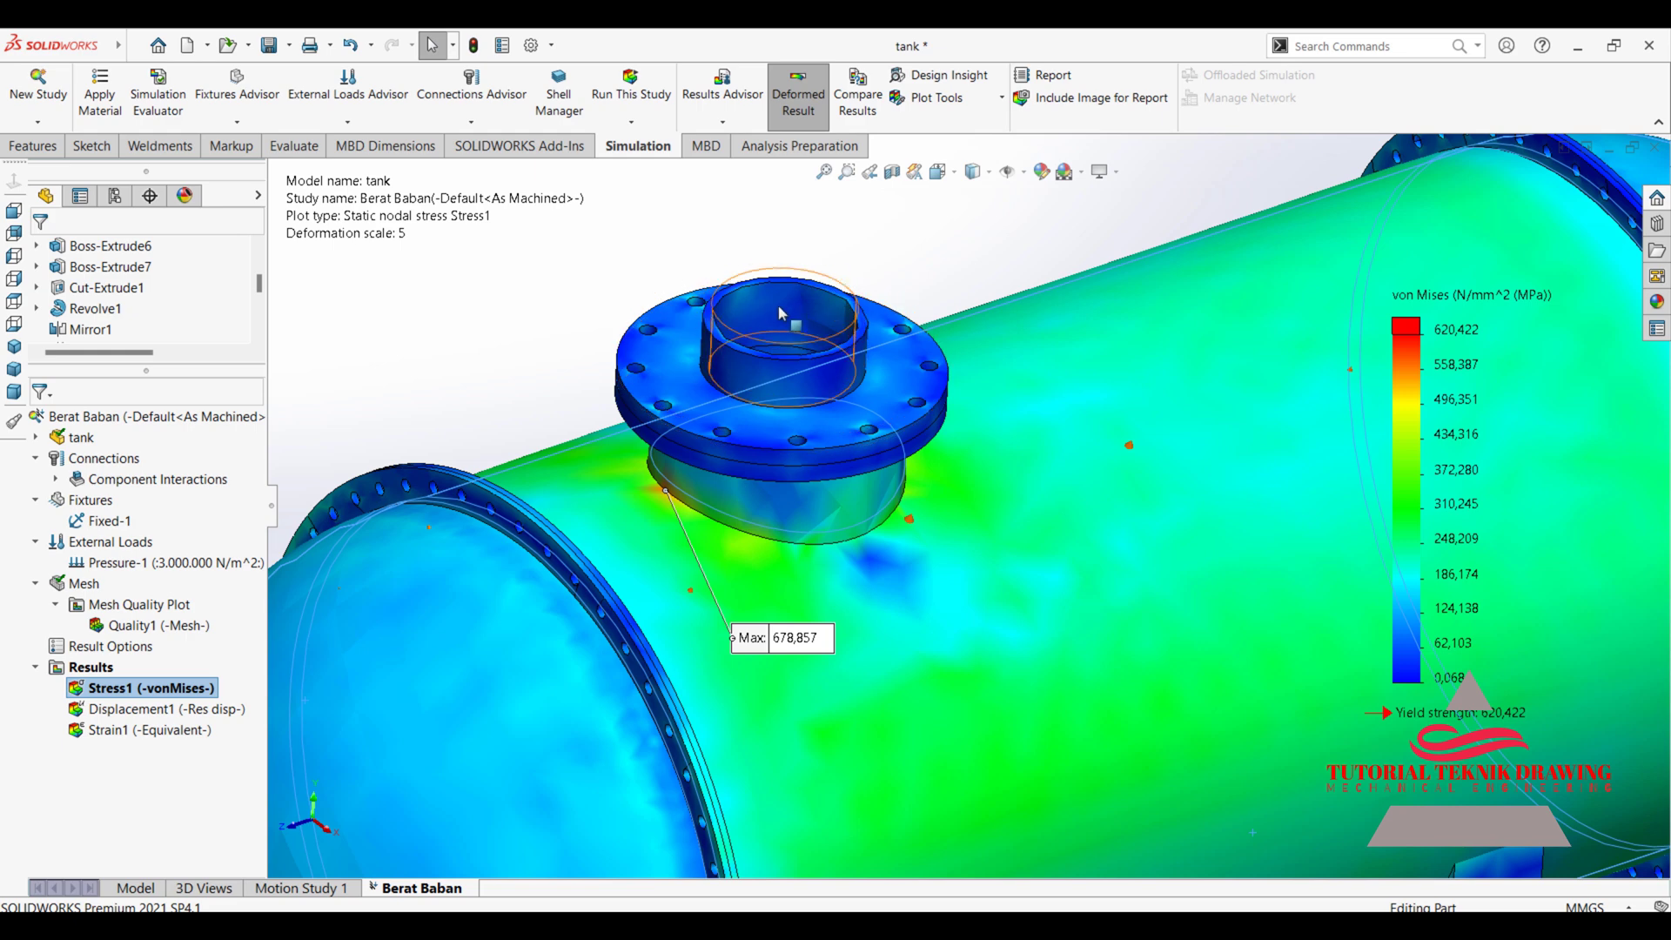
{"action": "scroll", "coordinate": [778, 312], "scroll_direction": "up", "scroll_amount": 3}
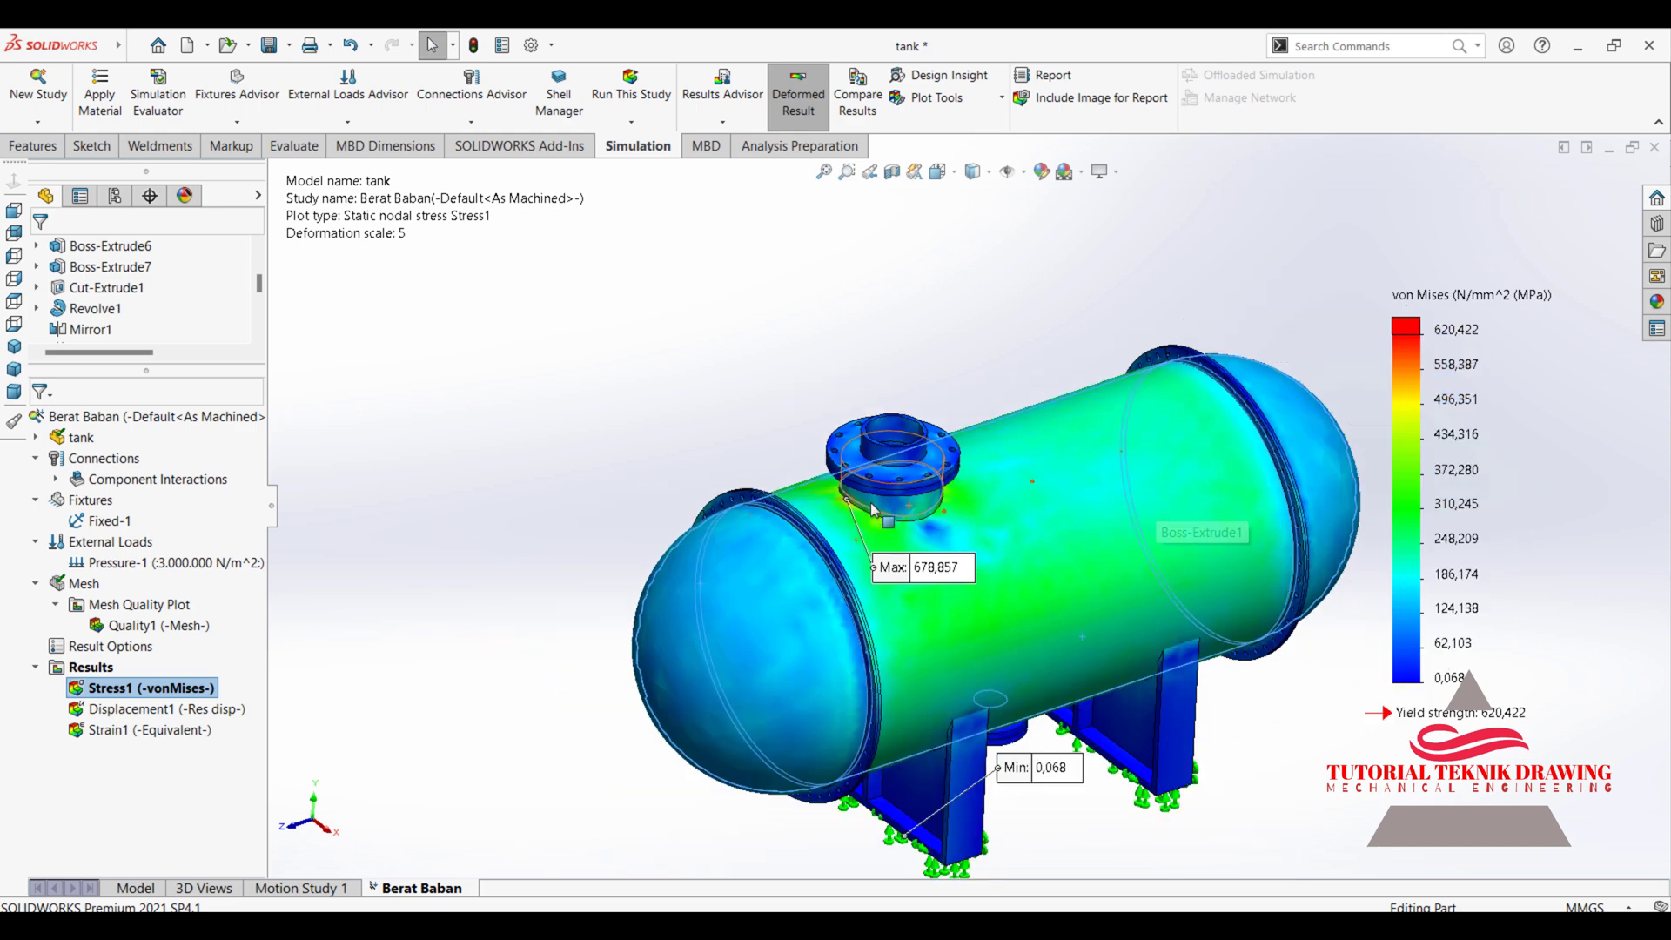
{"action": "scroll", "coordinate": [1006, 766], "scroll_direction": "down", "scroll_amount": 1}
{"action": "scroll", "coordinate": [1162, 707], "scroll_direction": "down", "scroll_amount": 3}
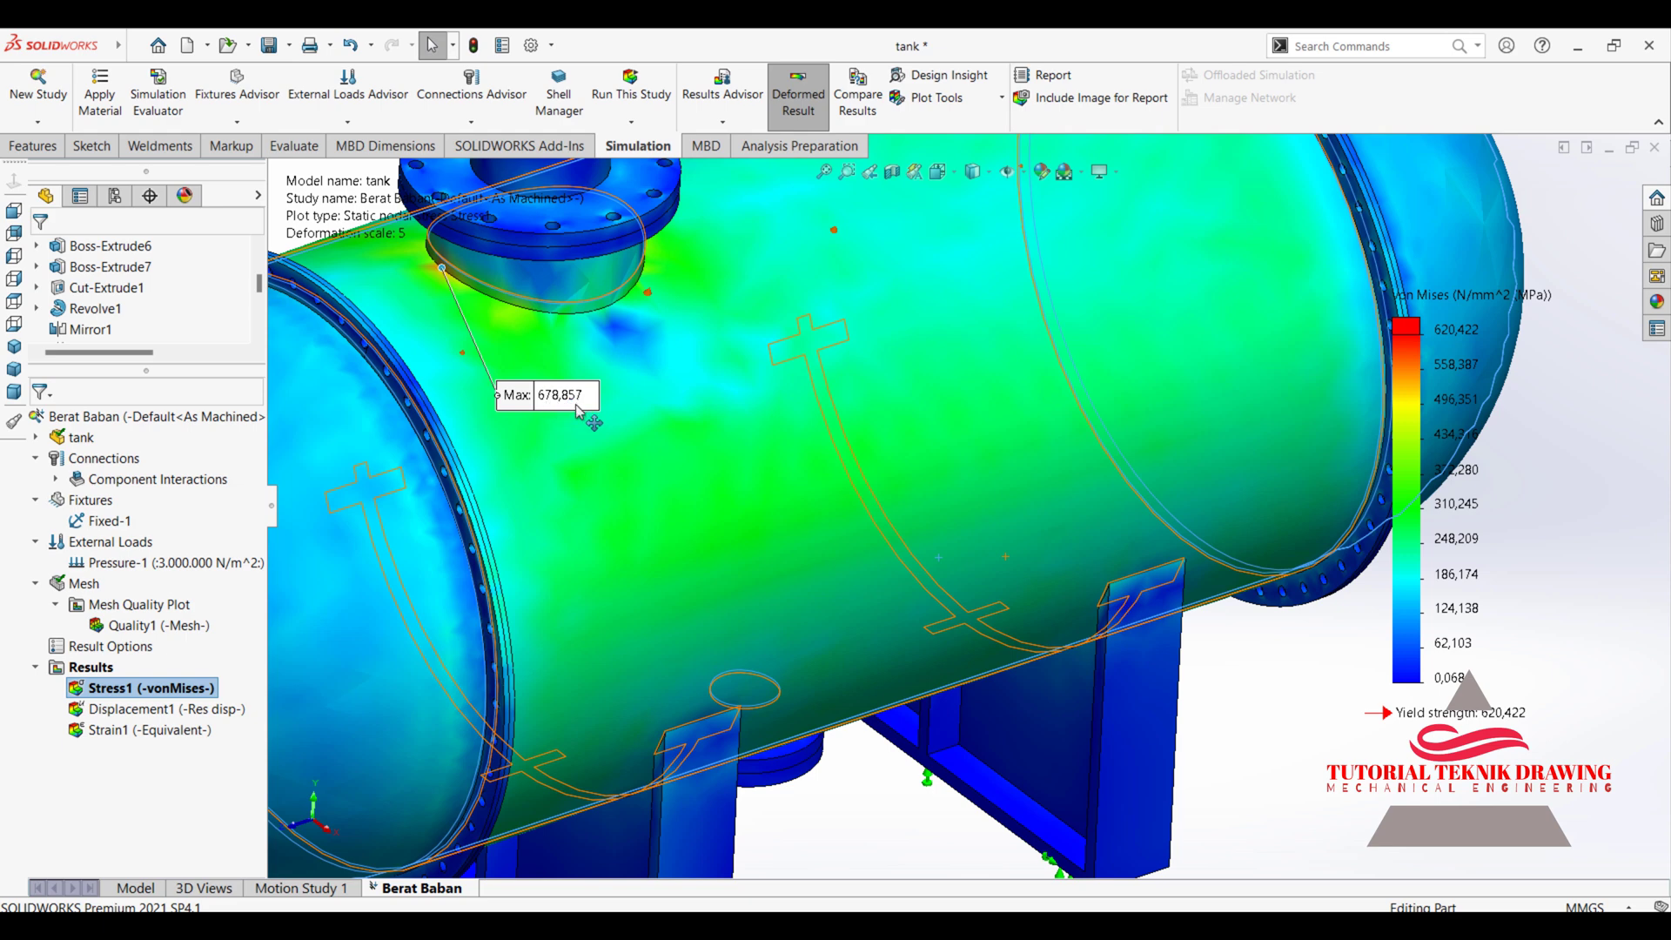
{"action": "scroll", "coordinate": [835, 487], "scroll_direction": "down", "scroll_amount": 2}
{"action": "key", "text": "f"}
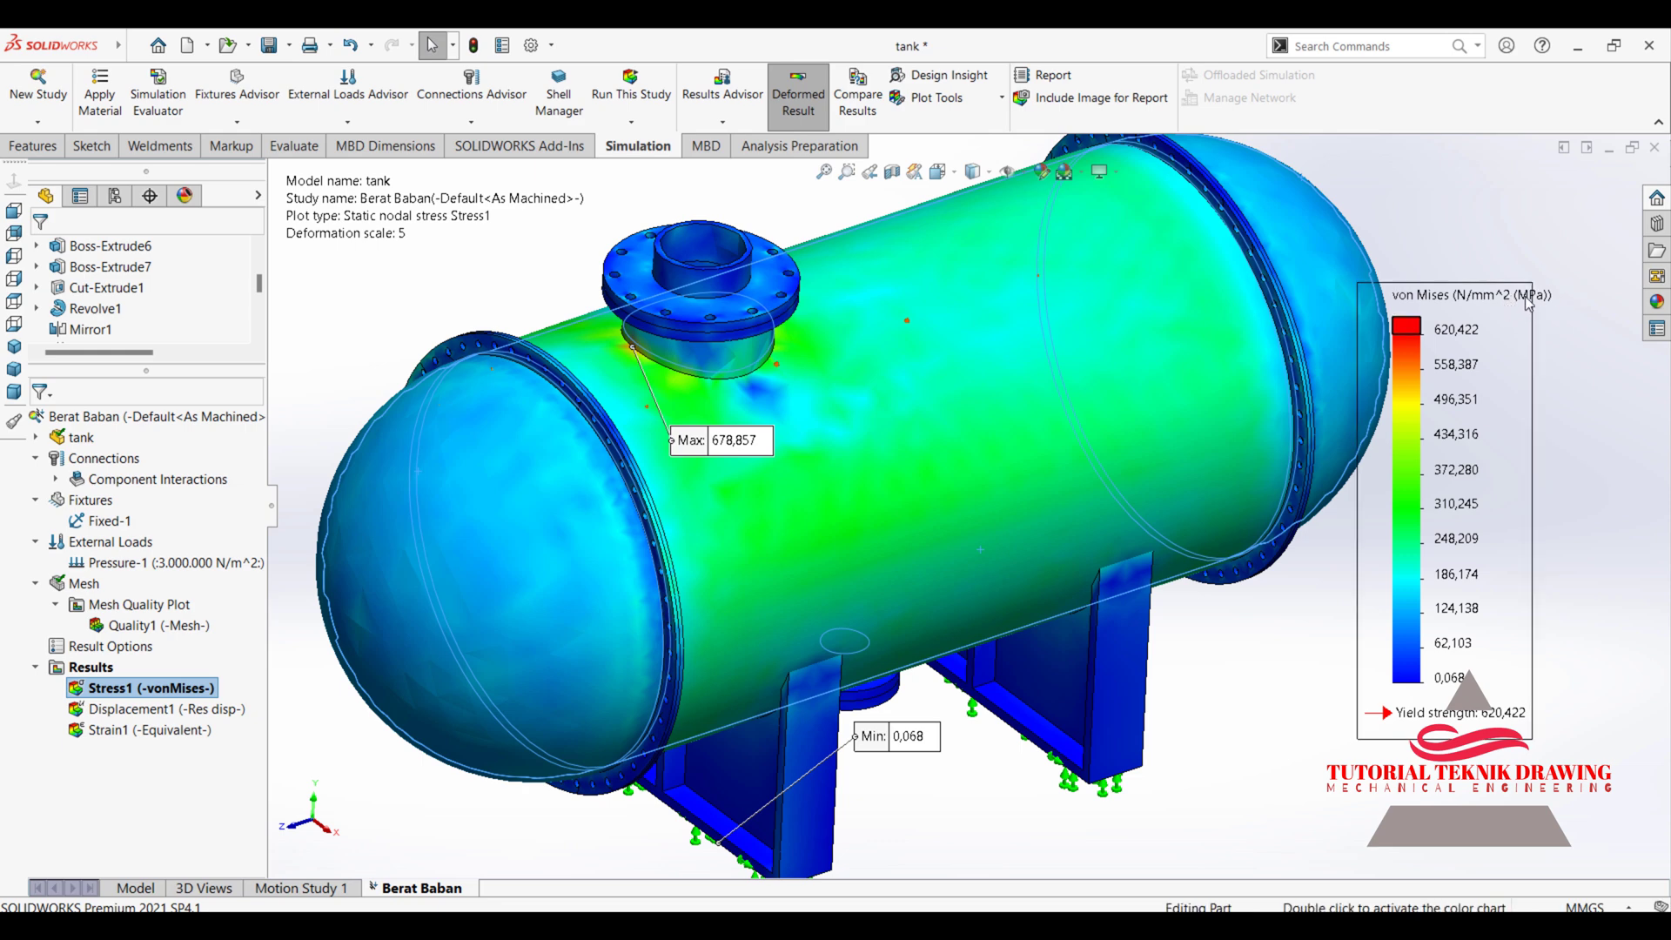
{"action": "scroll", "coordinate": [867, 551], "scroll_direction": "up", "scroll_amount": 2}
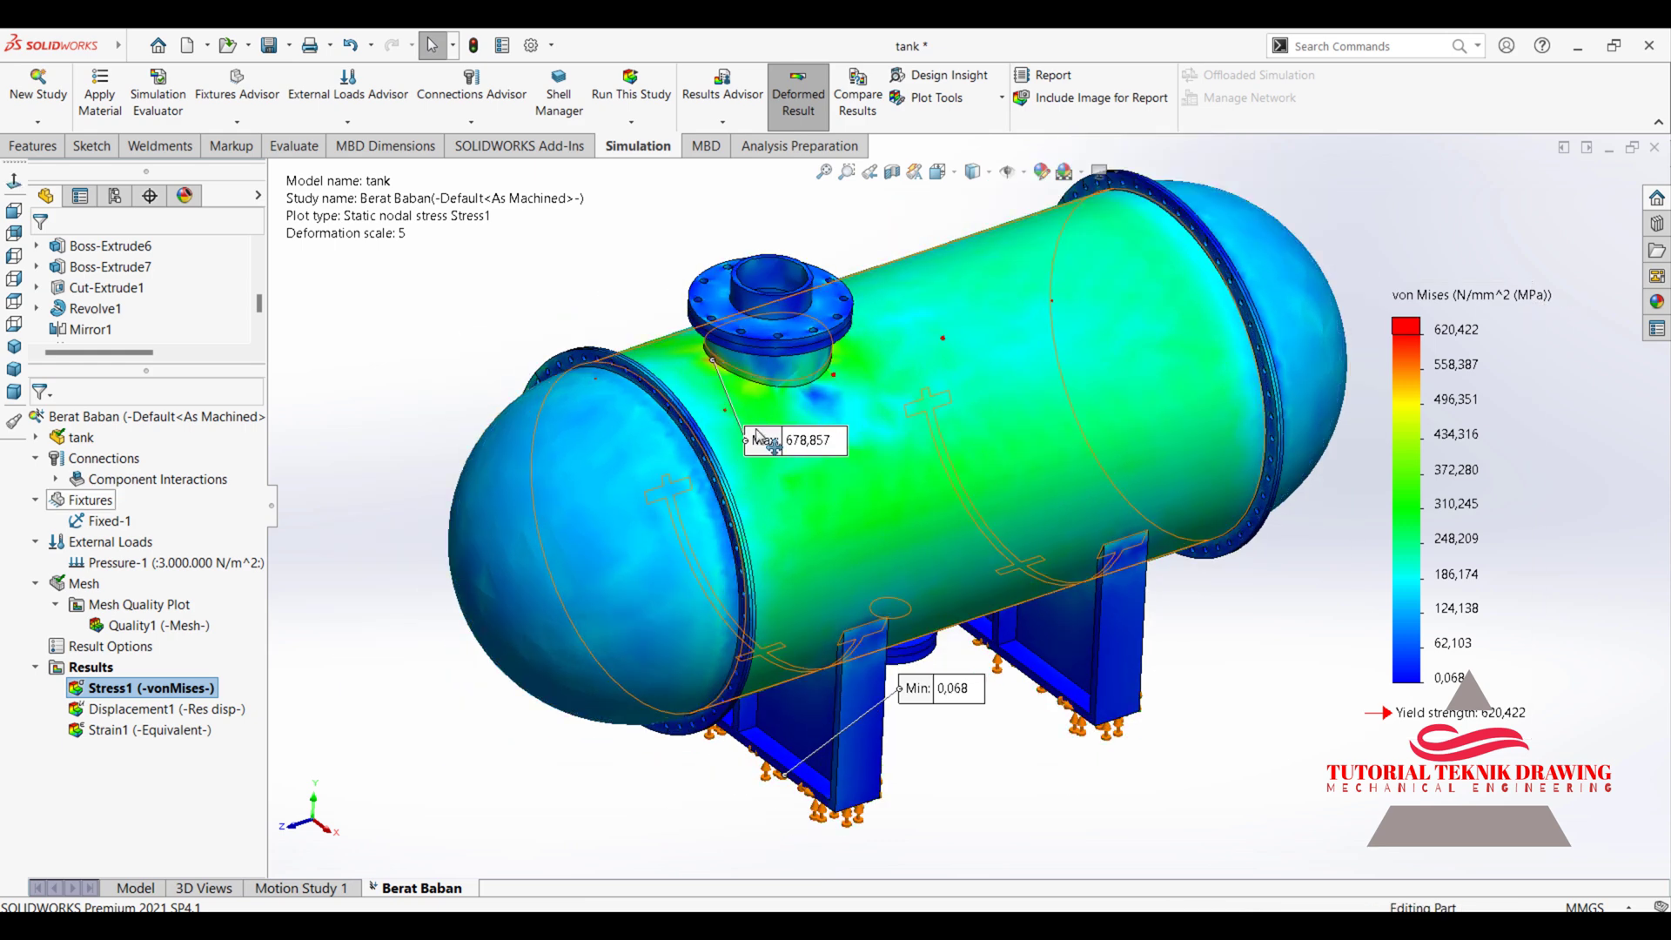
Edit Pressure-1 from 3,000,000 to 2,000,000 N/m^2 and re-run the study
{"action": "right_click", "coordinate": [174, 575]}
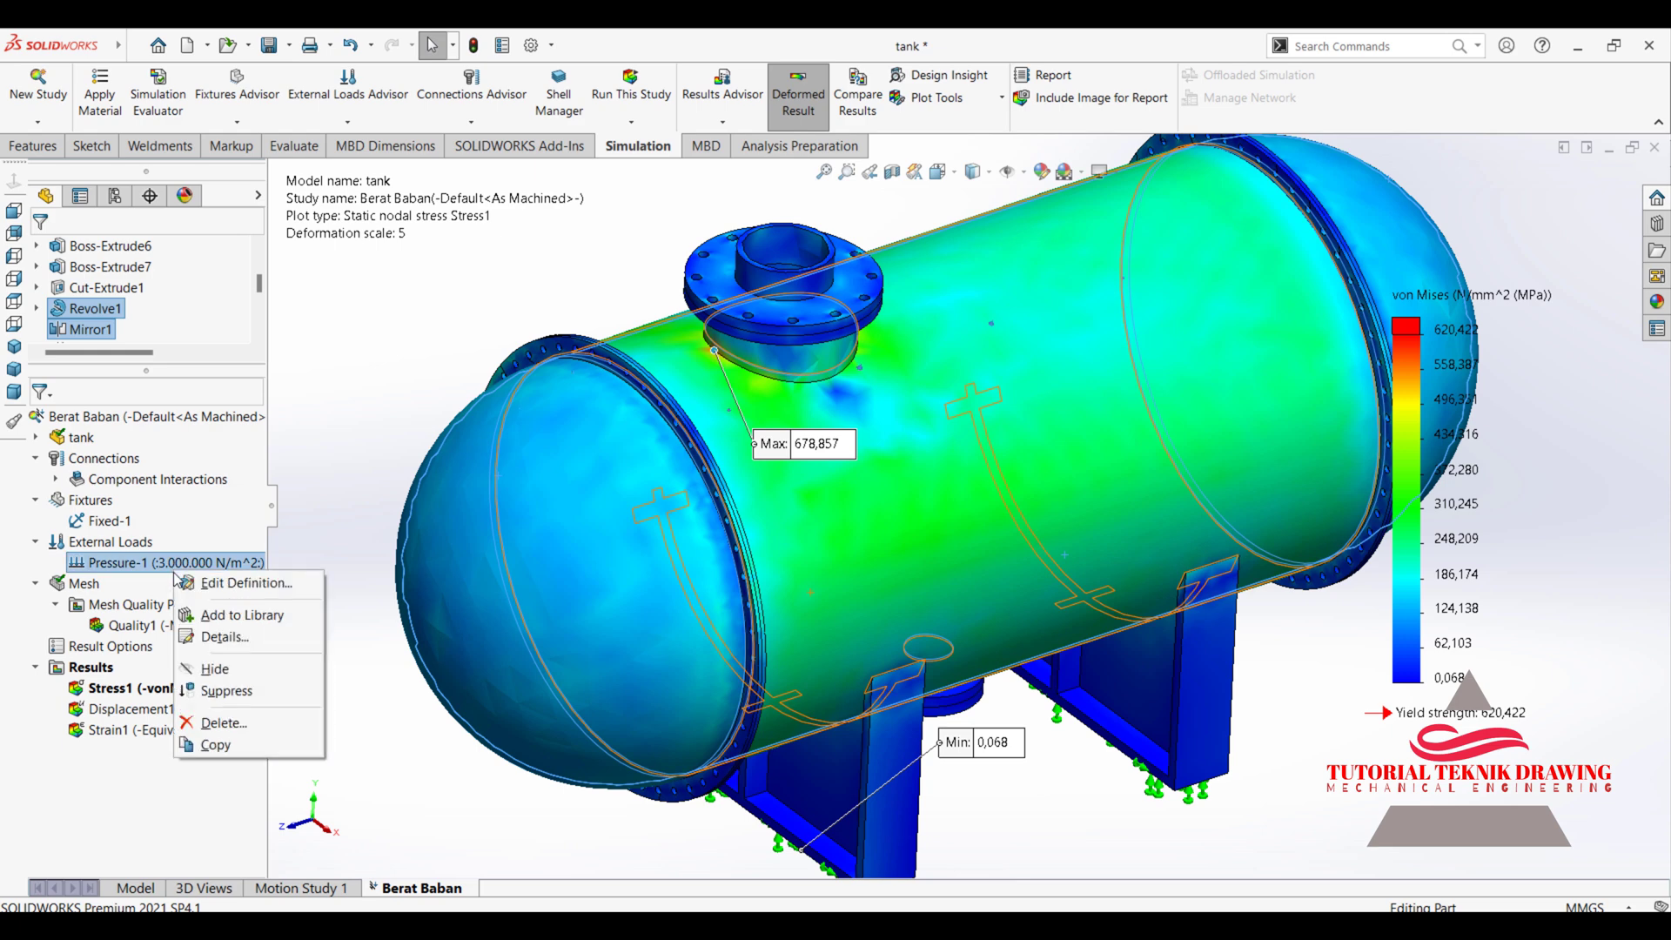
{"action": "left_click", "coordinate": [187, 583]}
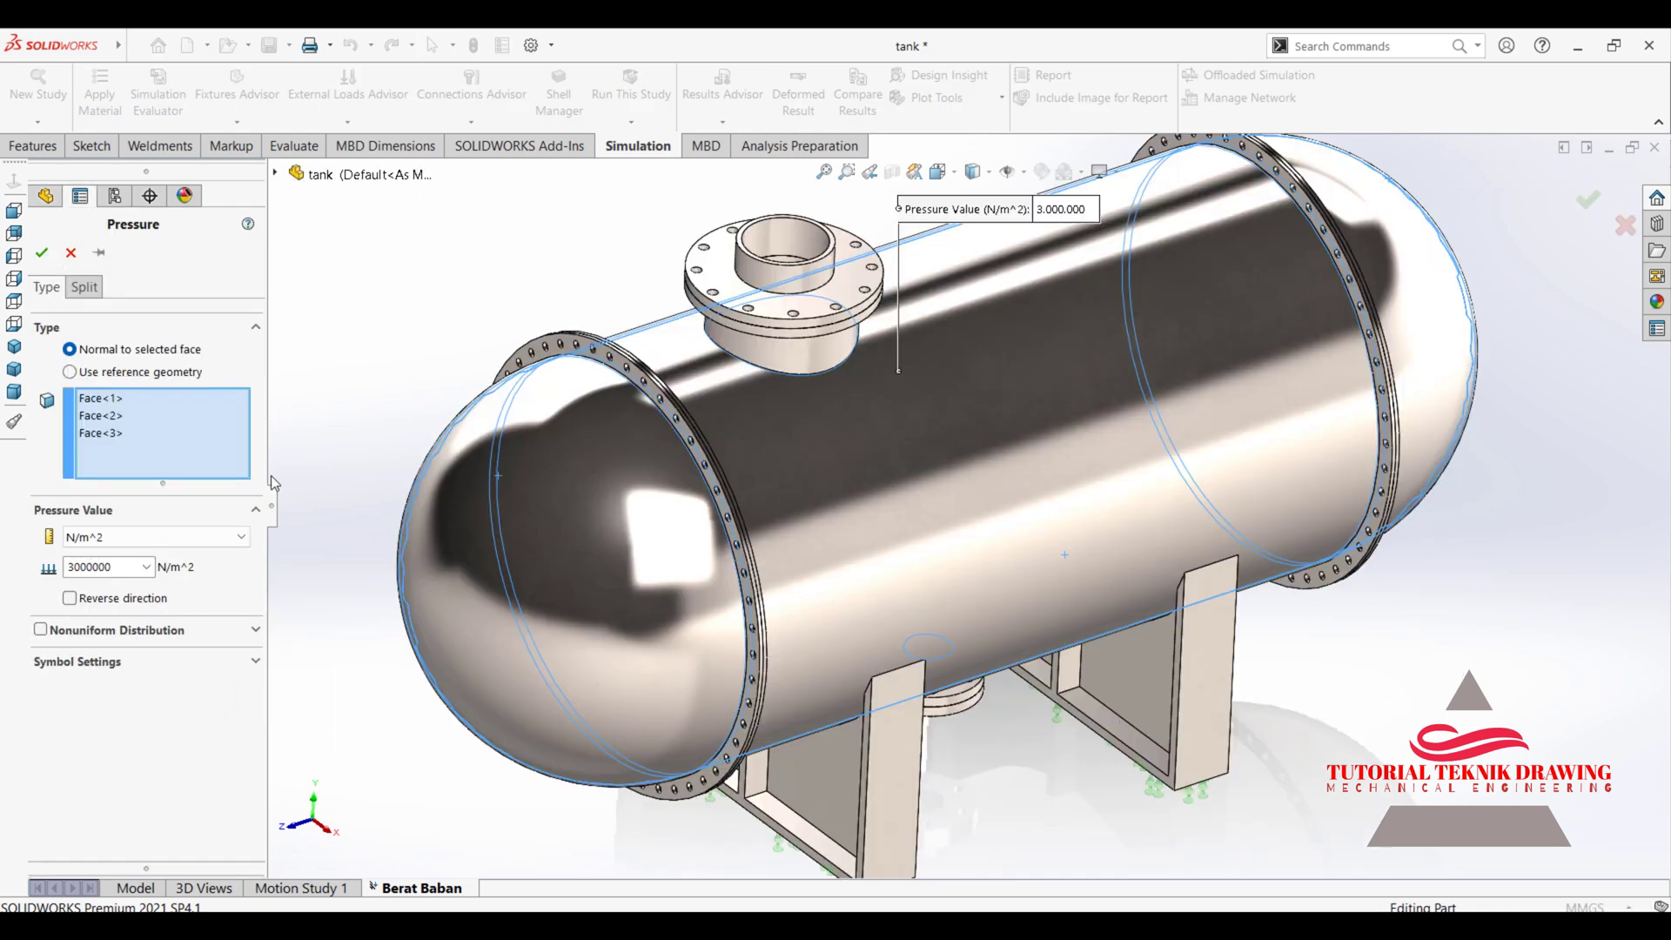
{"action": "double_click", "coordinate": [75, 563]}
{"action": "left_click", "coordinate": [73, 564]}
{"action": "key", "text": "BackSpace"}
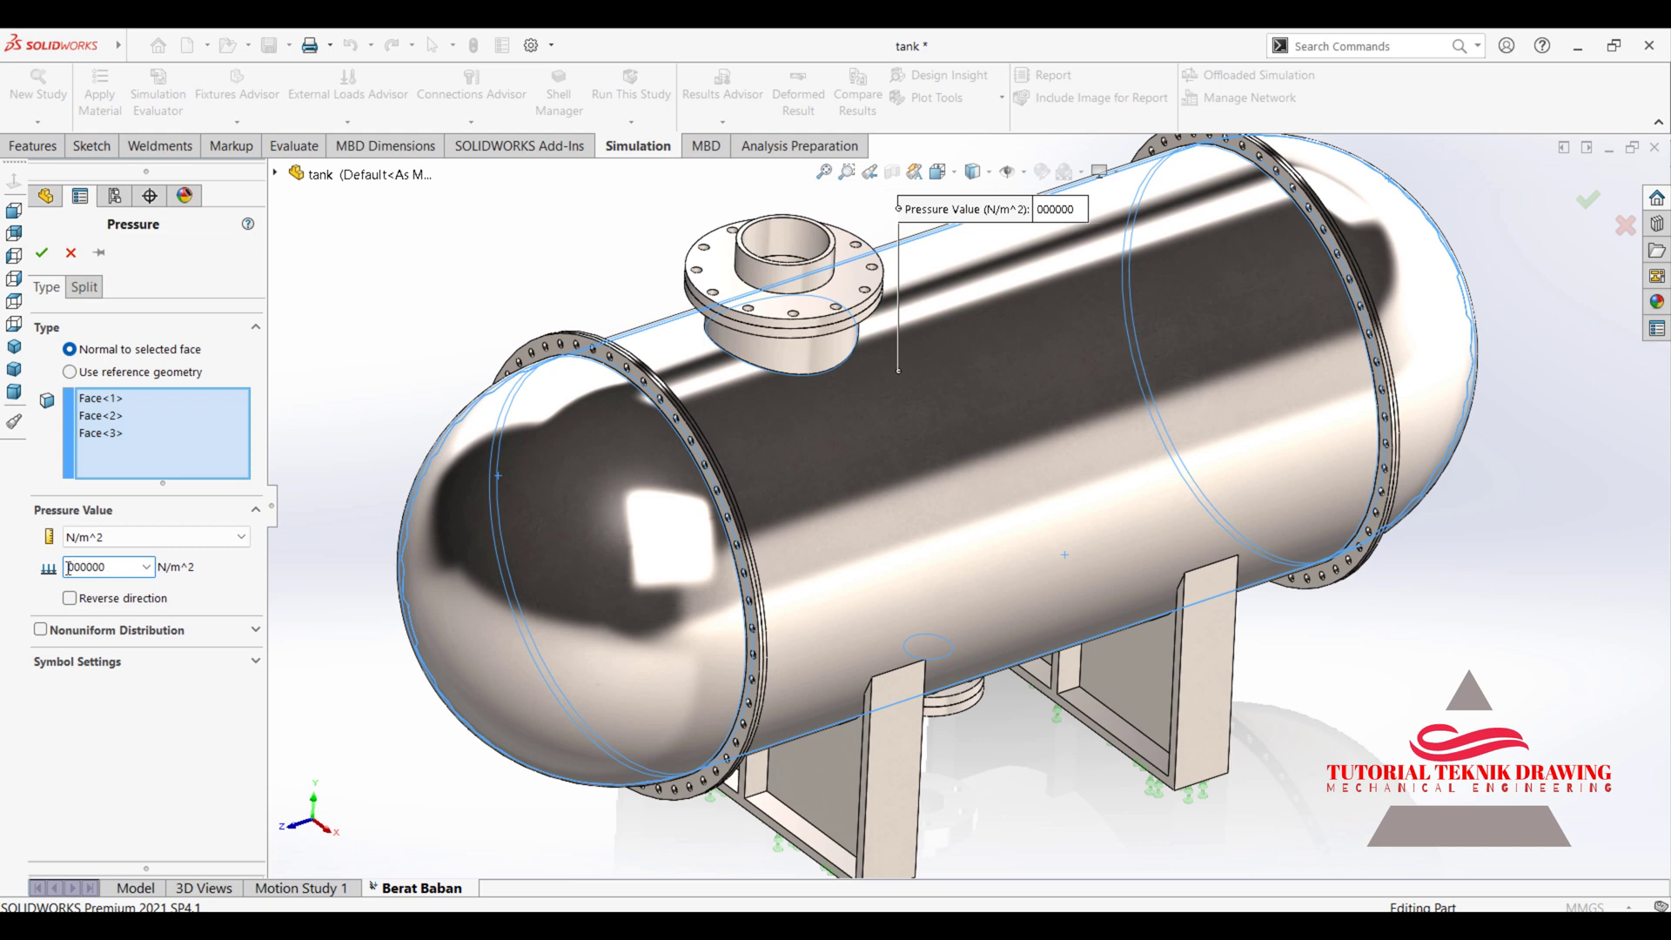
{"action": "type", "text": "2"}
{"action": "left_click", "coordinate": [41, 253]}
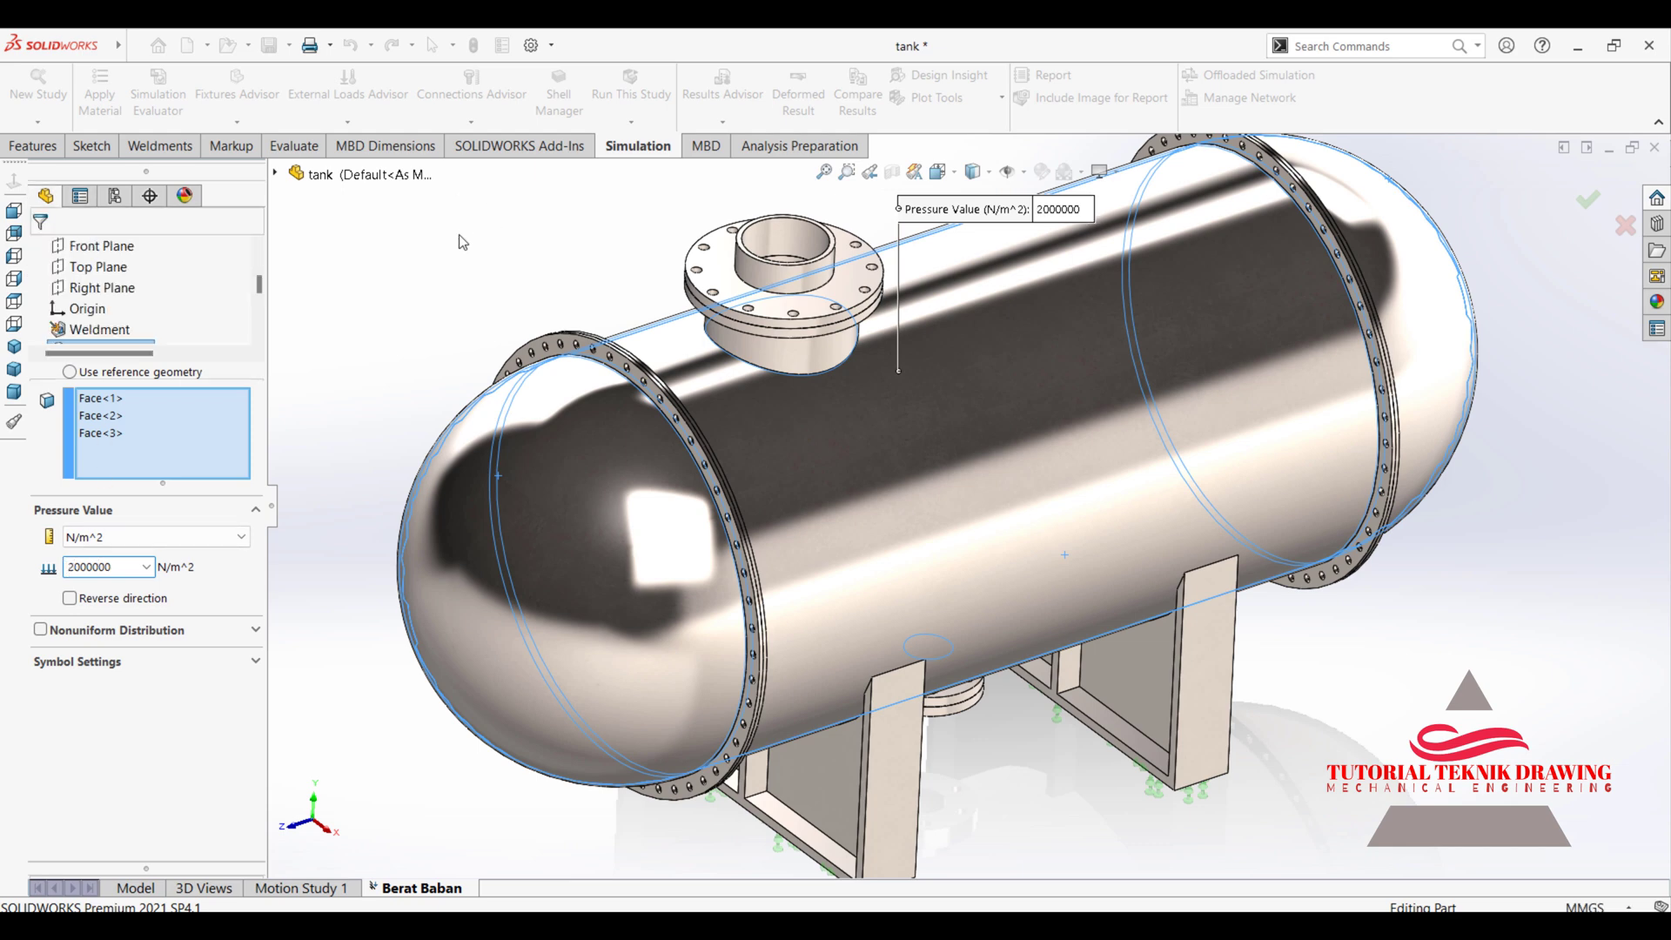
{"action": "left_click", "coordinate": [592, 113]}
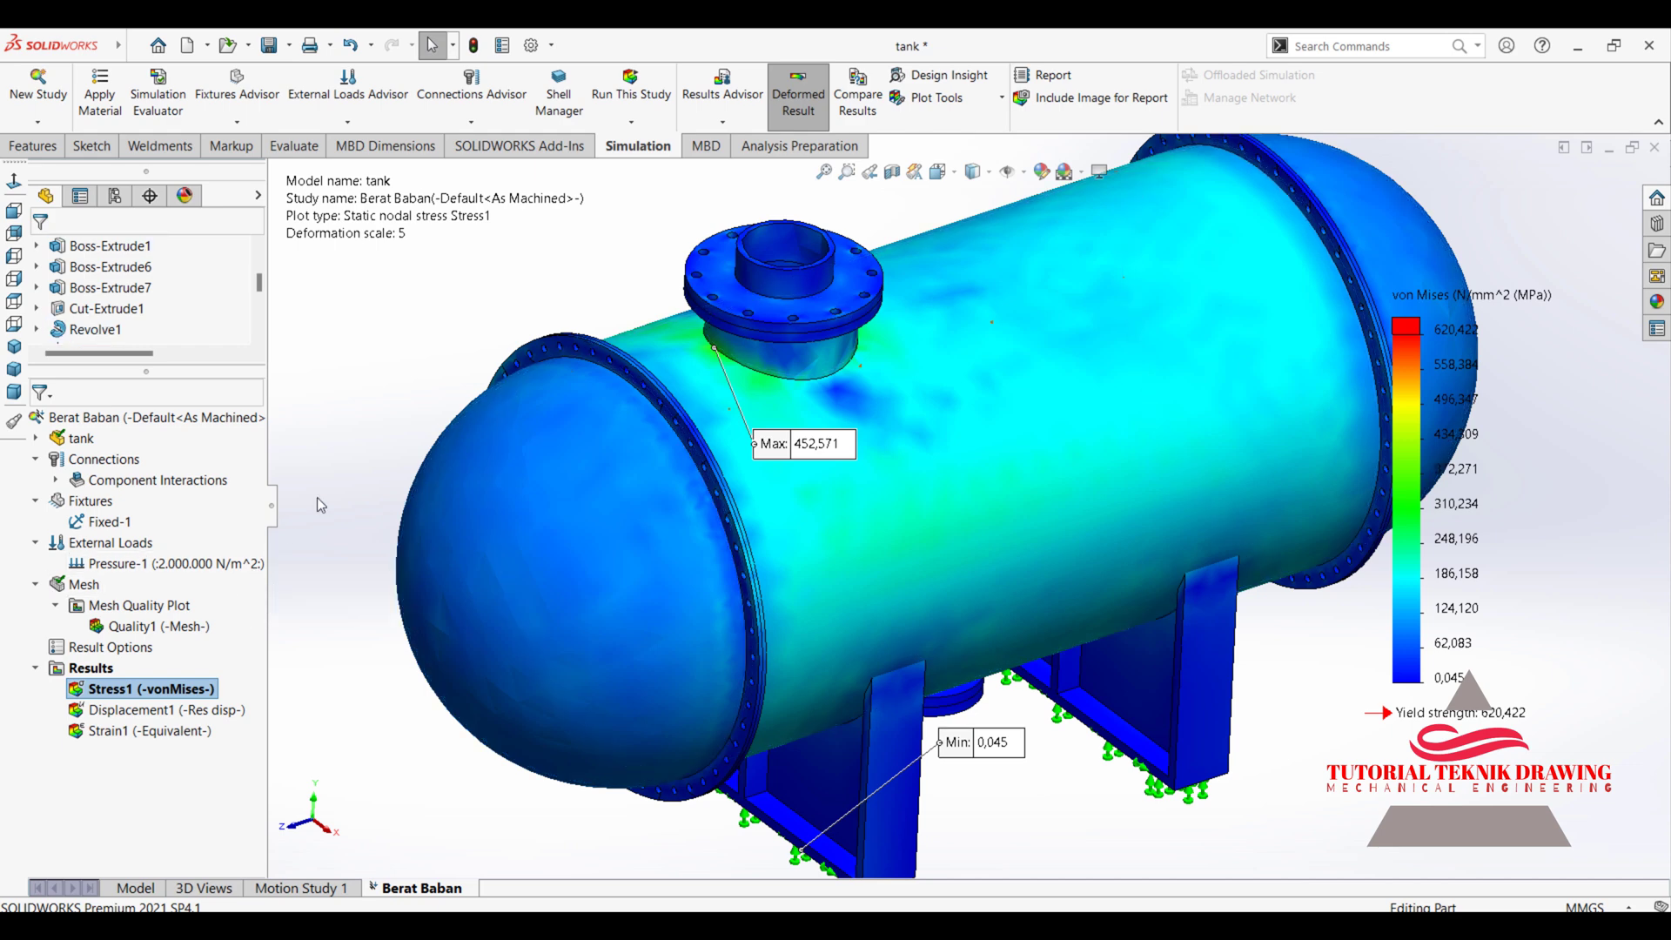
{"action": "scroll", "coordinate": [414, 401], "scroll_direction": "up", "scroll_amount": 2}
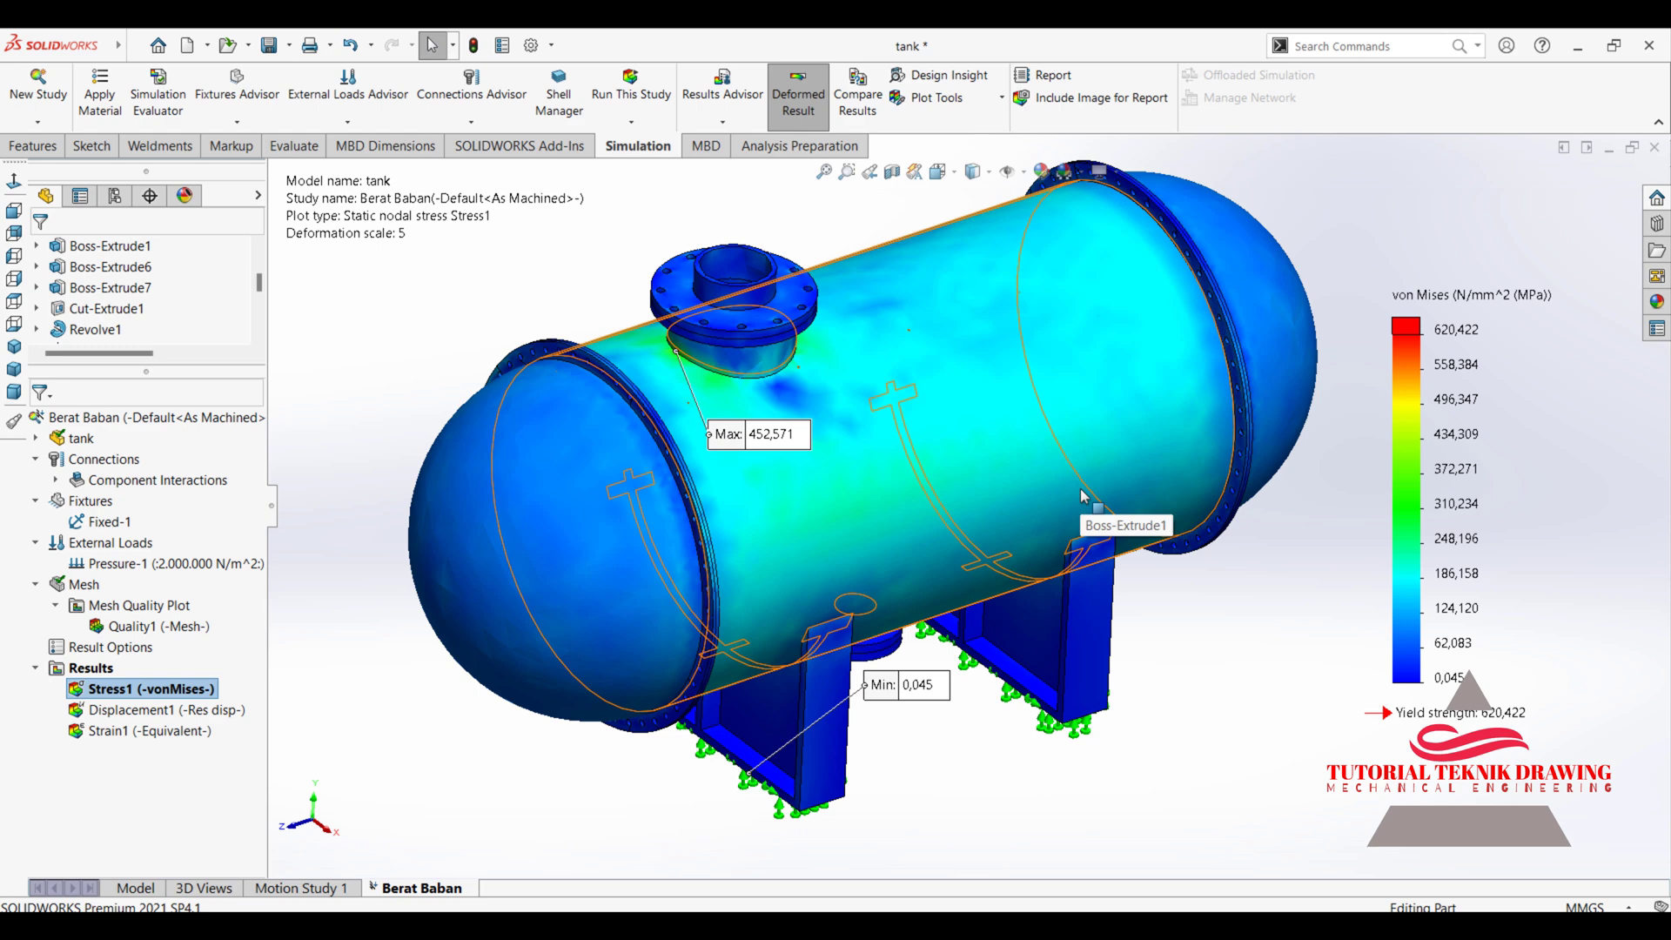
{"action": "scroll", "coordinate": [769, 320], "scroll_direction": "down", "scroll_amount": 3}
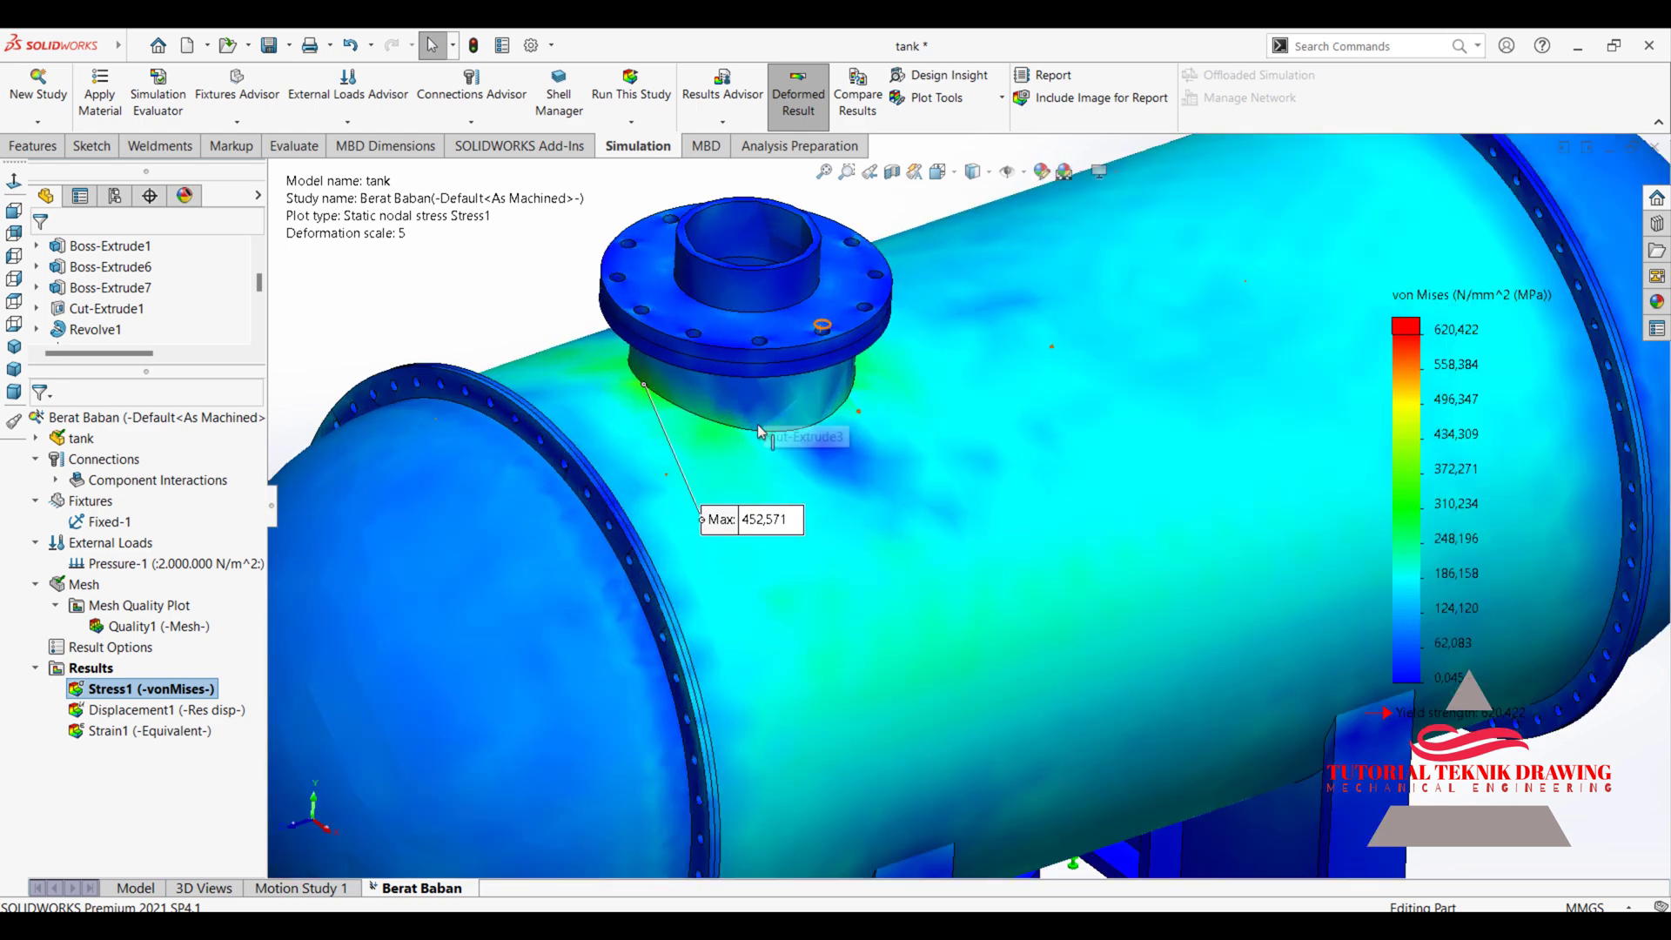
{"action": "scroll", "coordinate": [770, 321], "scroll_direction": "down", "scroll_amount": 2}
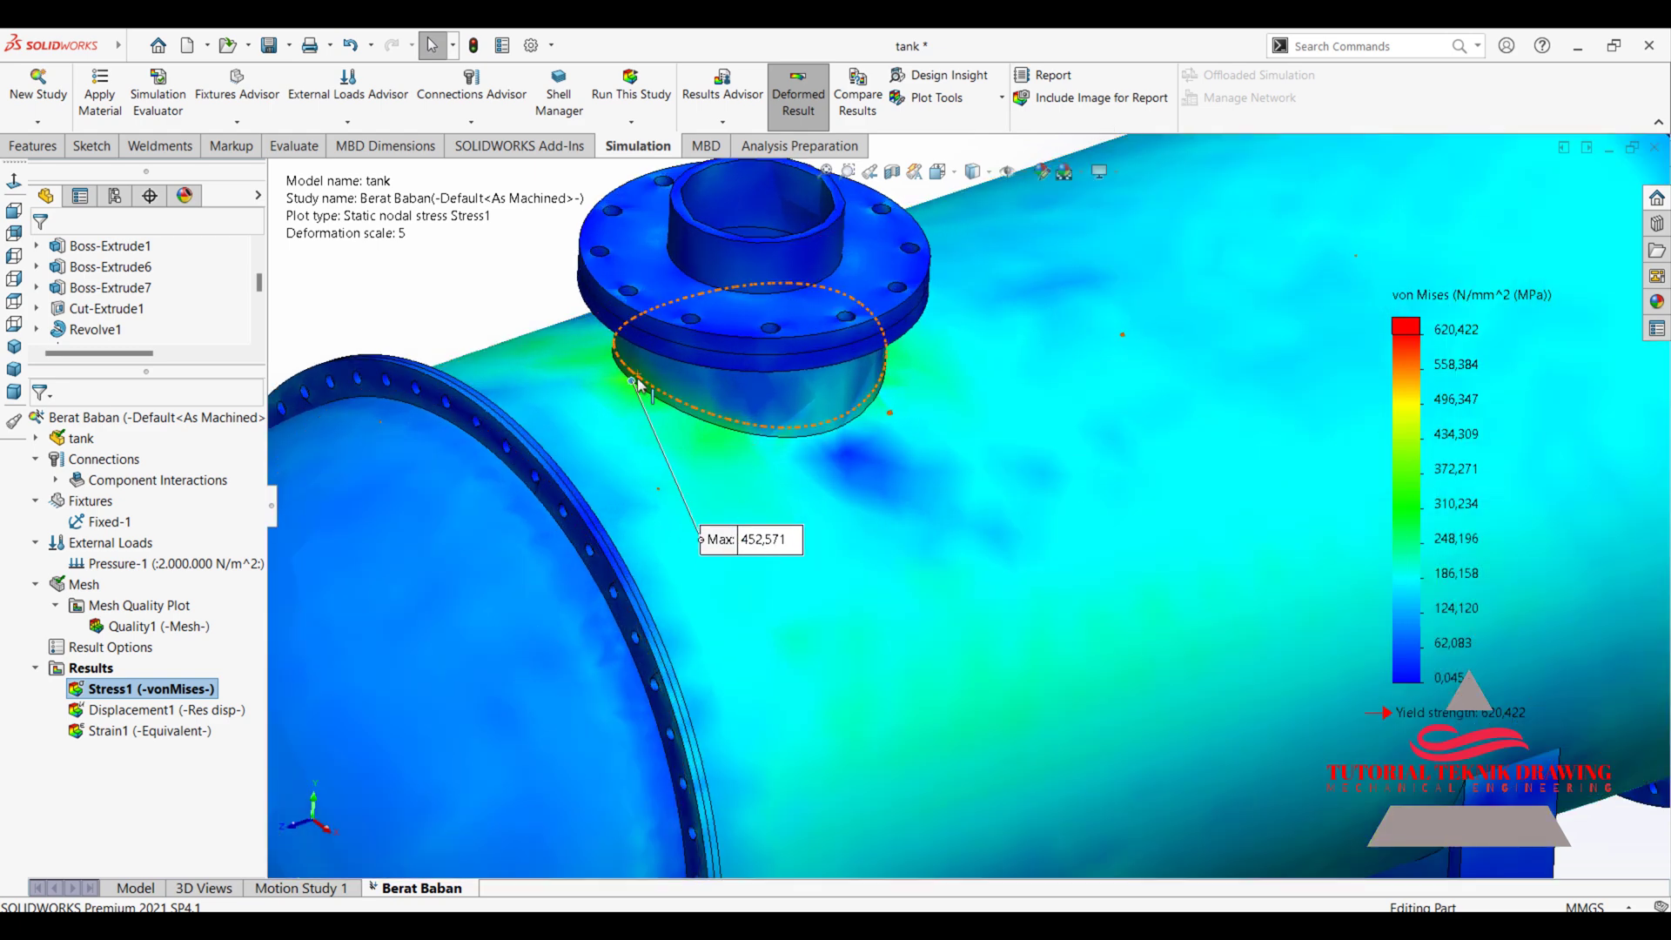
{"action": "scroll", "coordinate": [641, 374], "scroll_direction": "up", "scroll_amount": 3}
{"action": "scroll", "coordinate": [897, 495], "scroll_direction": "down", "scroll_amount": 3}
{"action": "scroll", "coordinate": [897, 494], "scroll_direction": "down", "scroll_amount": 2}
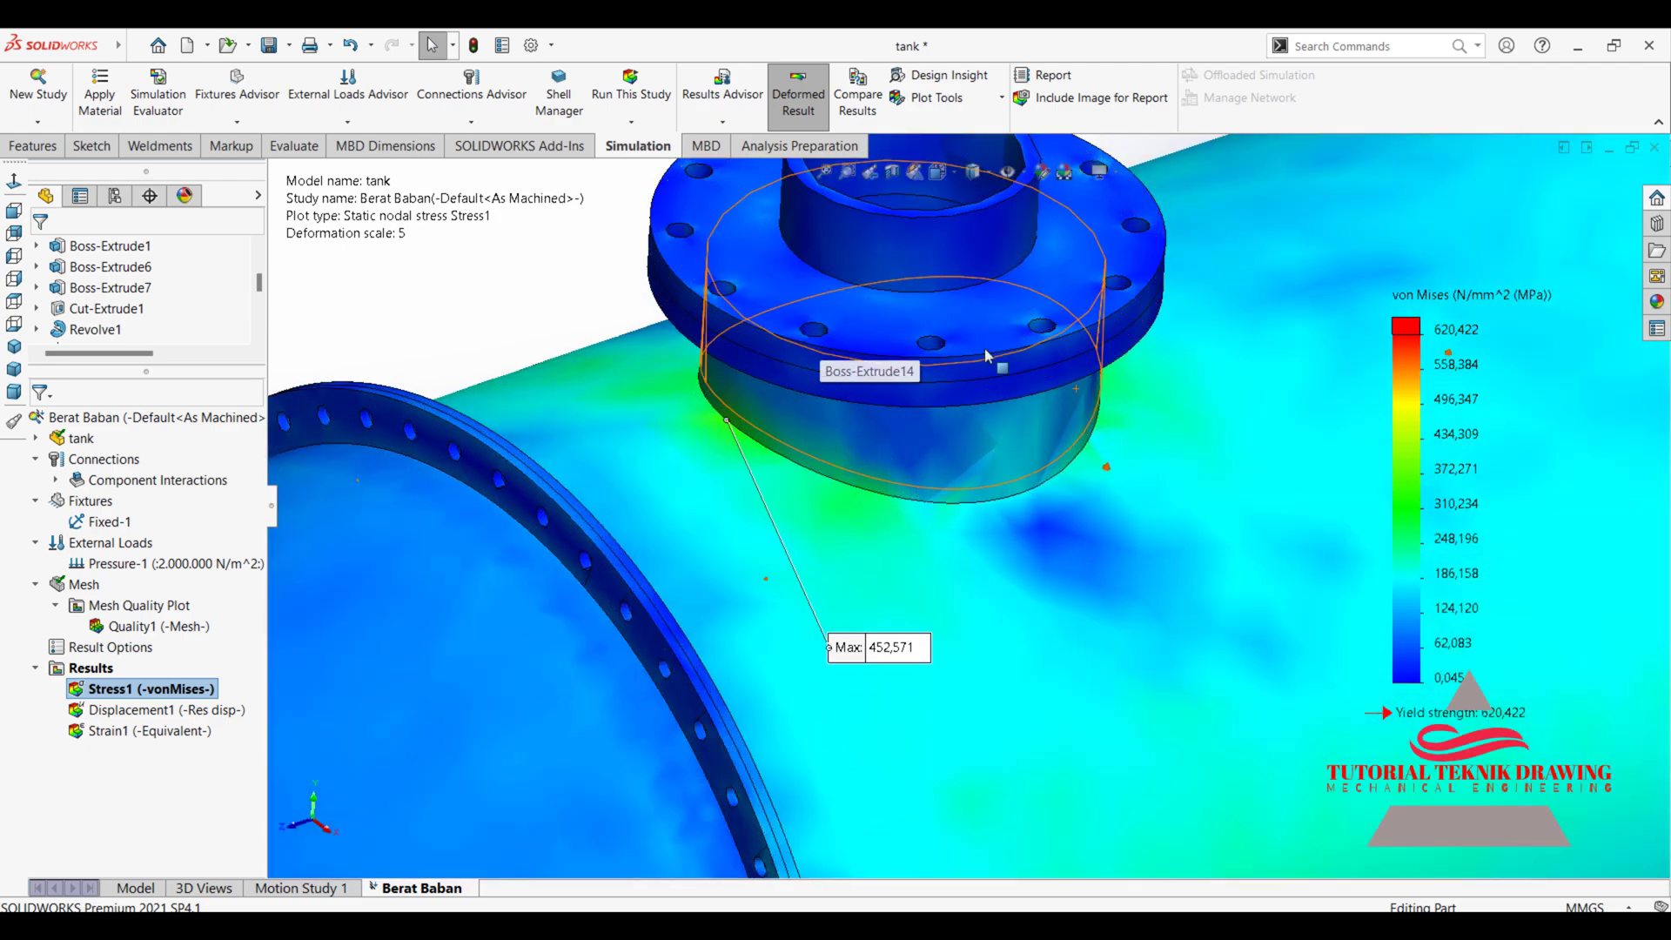
{"action": "scroll", "coordinate": [937, 405], "scroll_direction": "up", "scroll_amount": 3}
{"action": "scroll", "coordinate": [935, 397], "scroll_direction": "up", "scroll_amount": 1}
{"action": "scroll", "coordinate": [940, 409], "scroll_direction": "down", "scroll_amount": 3}
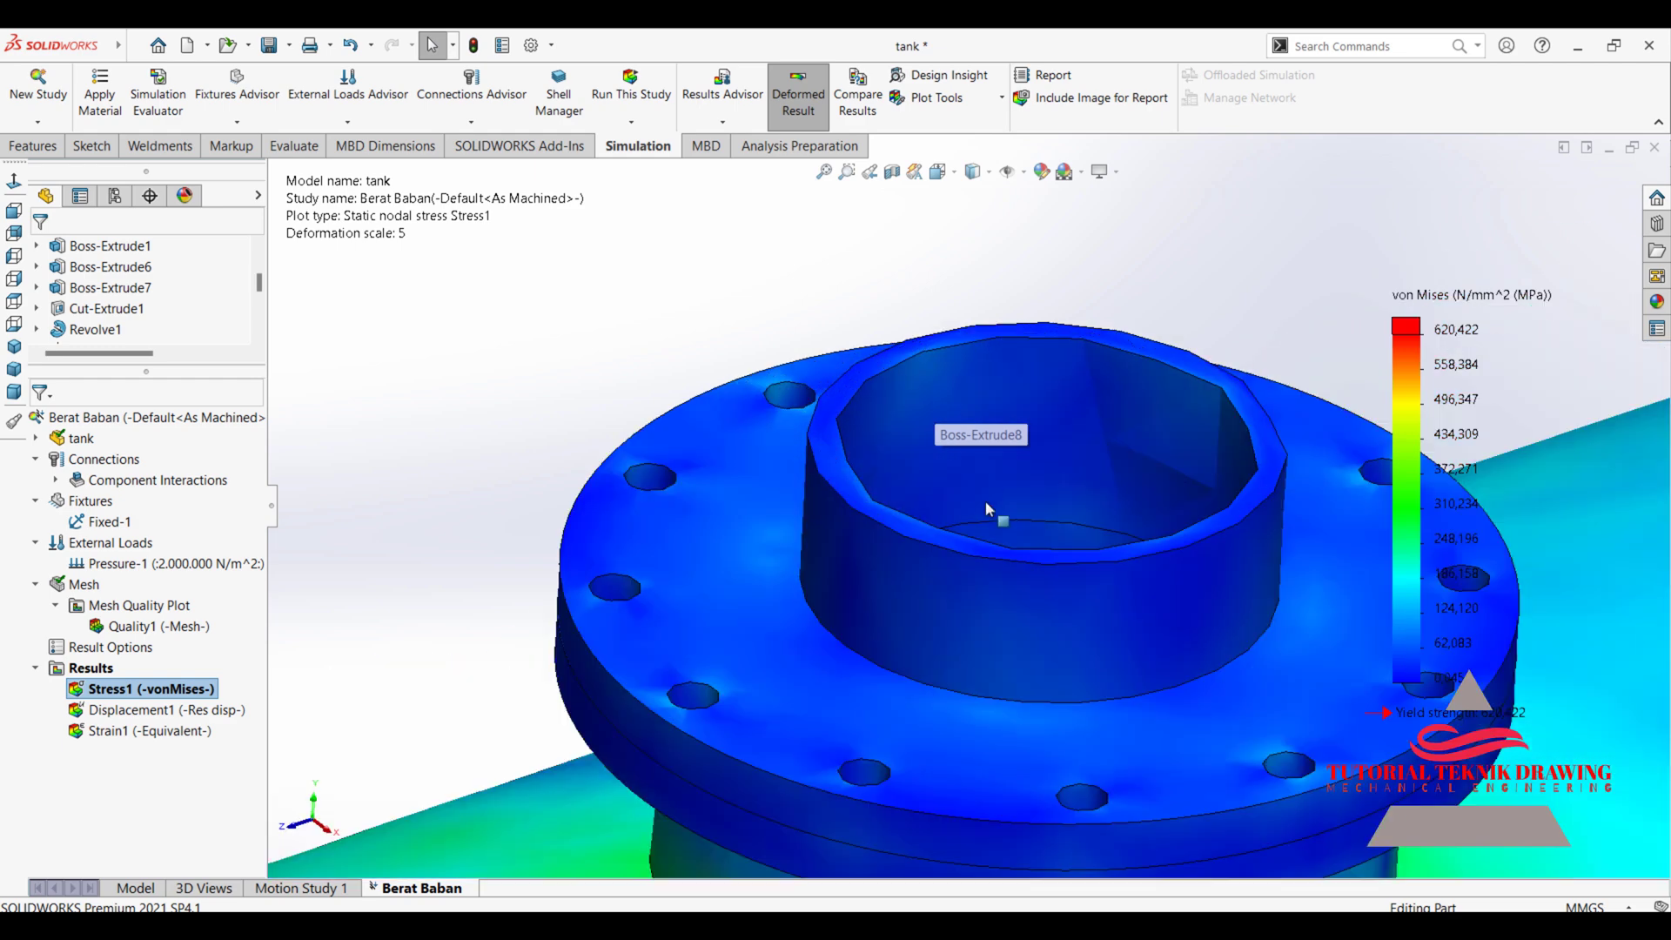
{"action": "scroll", "coordinate": [986, 495], "scroll_direction": "up", "scroll_amount": 3}
{"action": "scroll", "coordinate": [985, 494], "scroll_direction": "up", "scroll_amount": 2}
{"action": "scroll", "coordinate": [1179, 727], "scroll_direction": "down", "scroll_amount": 2}
{"action": "scroll", "coordinate": [1179, 728], "scroll_direction": "down", "scroll_amount": 1}
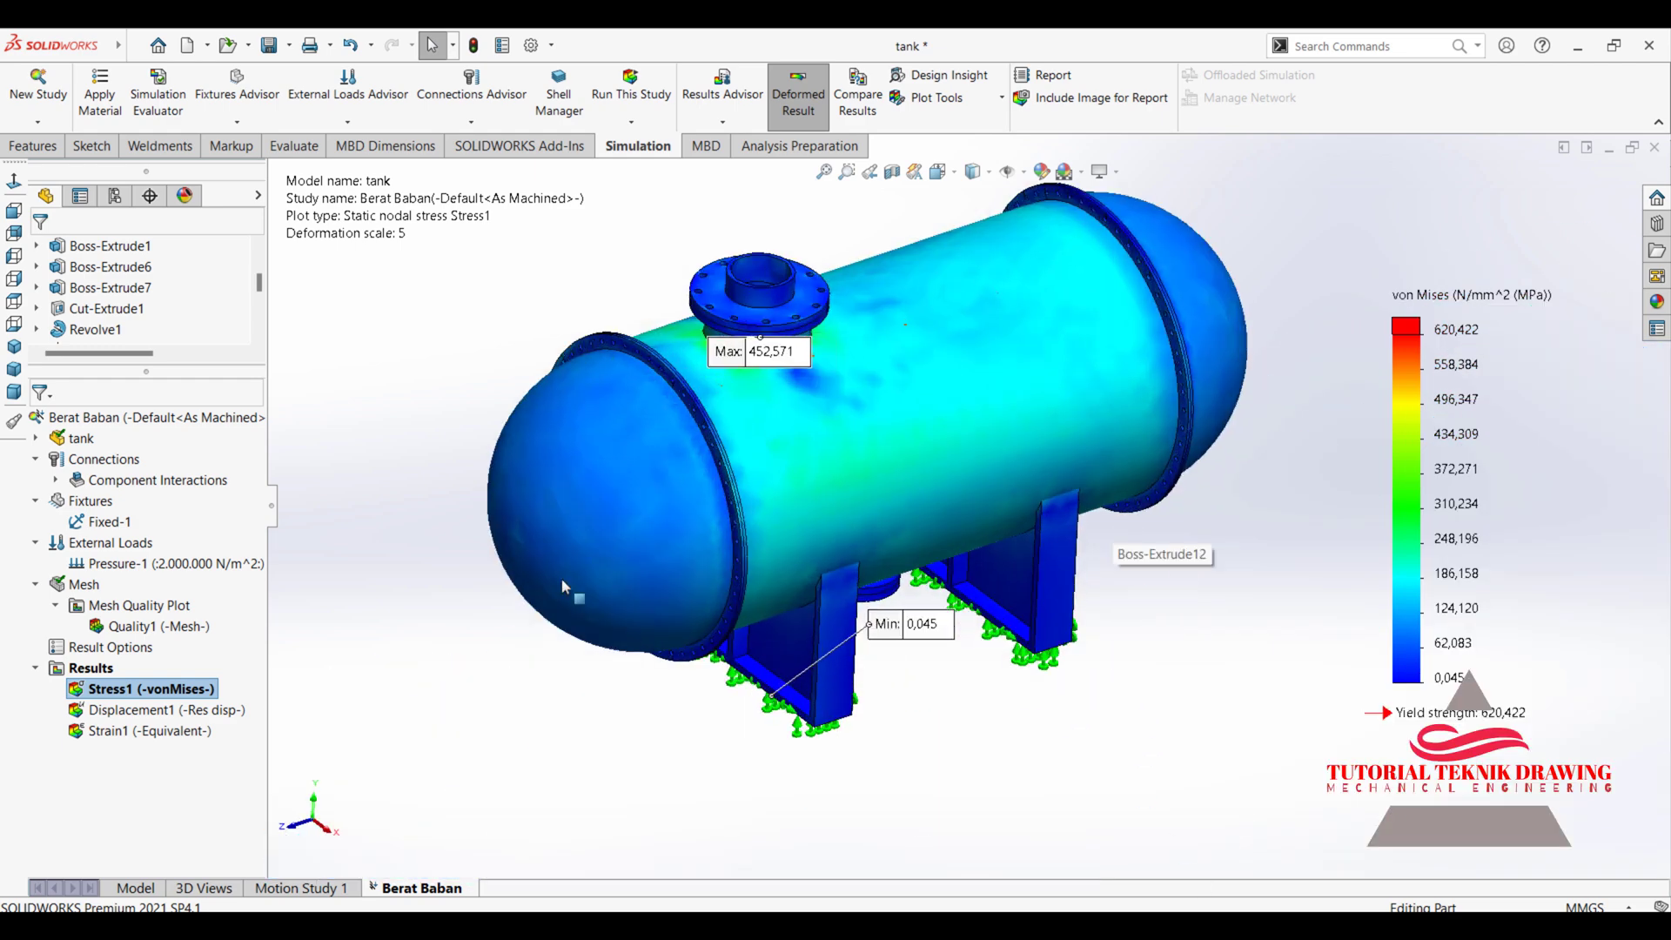
Animate the Stress1 plot with speed 200 and 30 frames
{"action": "right_click", "coordinate": [156, 692]}
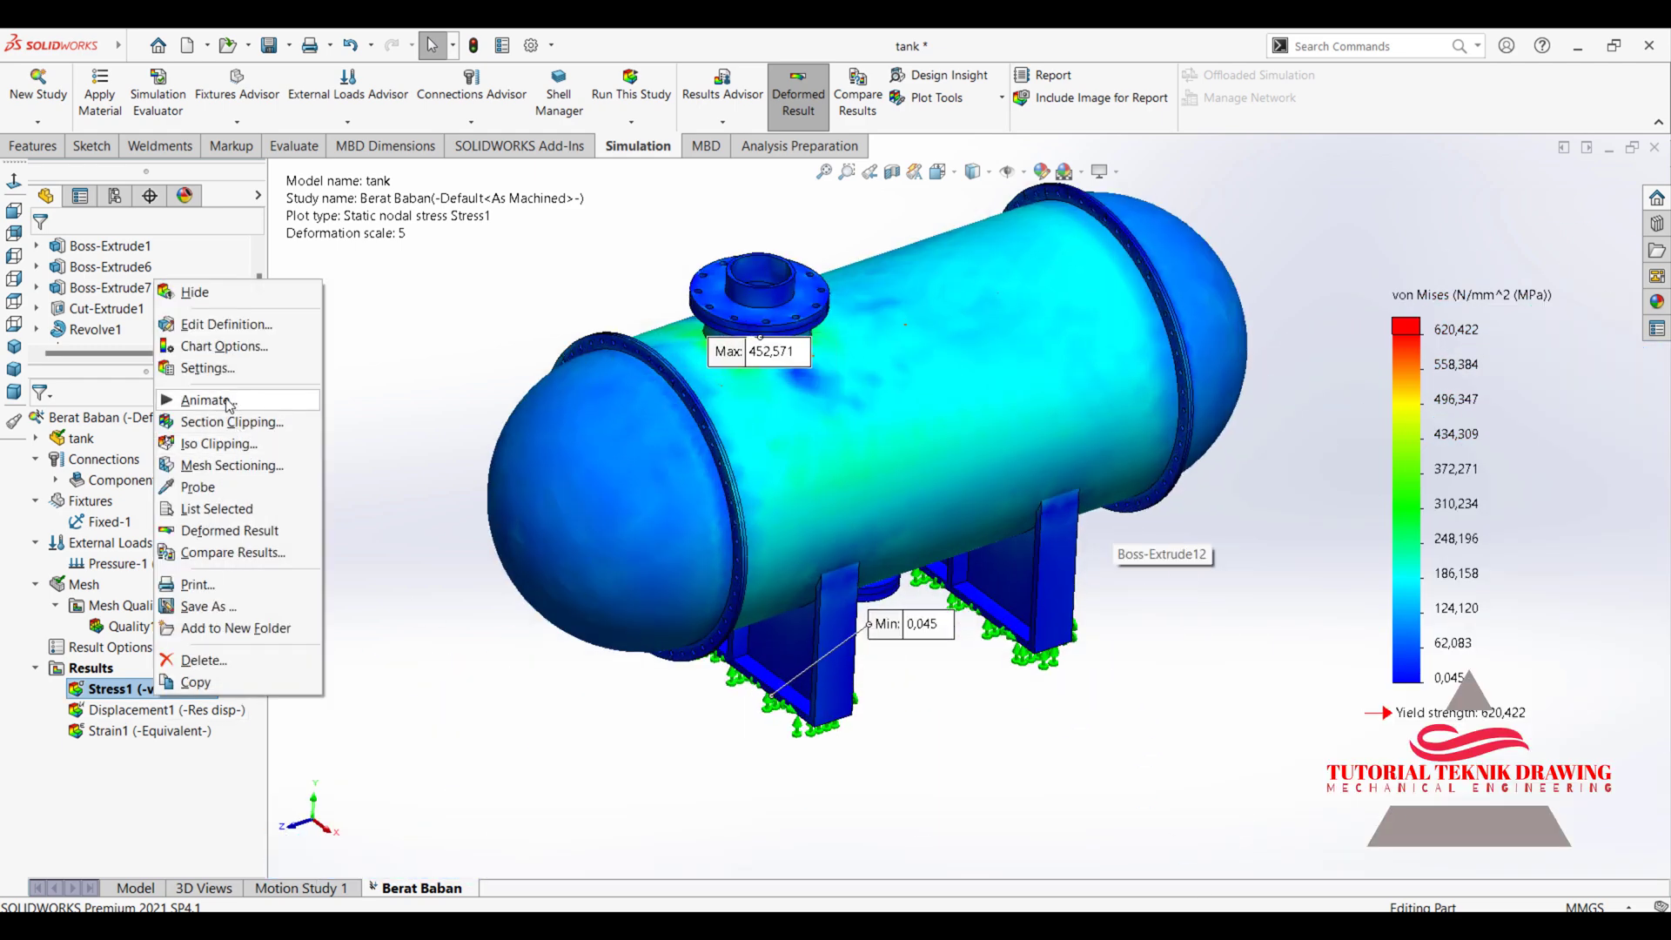
{"action": "left_click", "coordinate": [253, 398]}
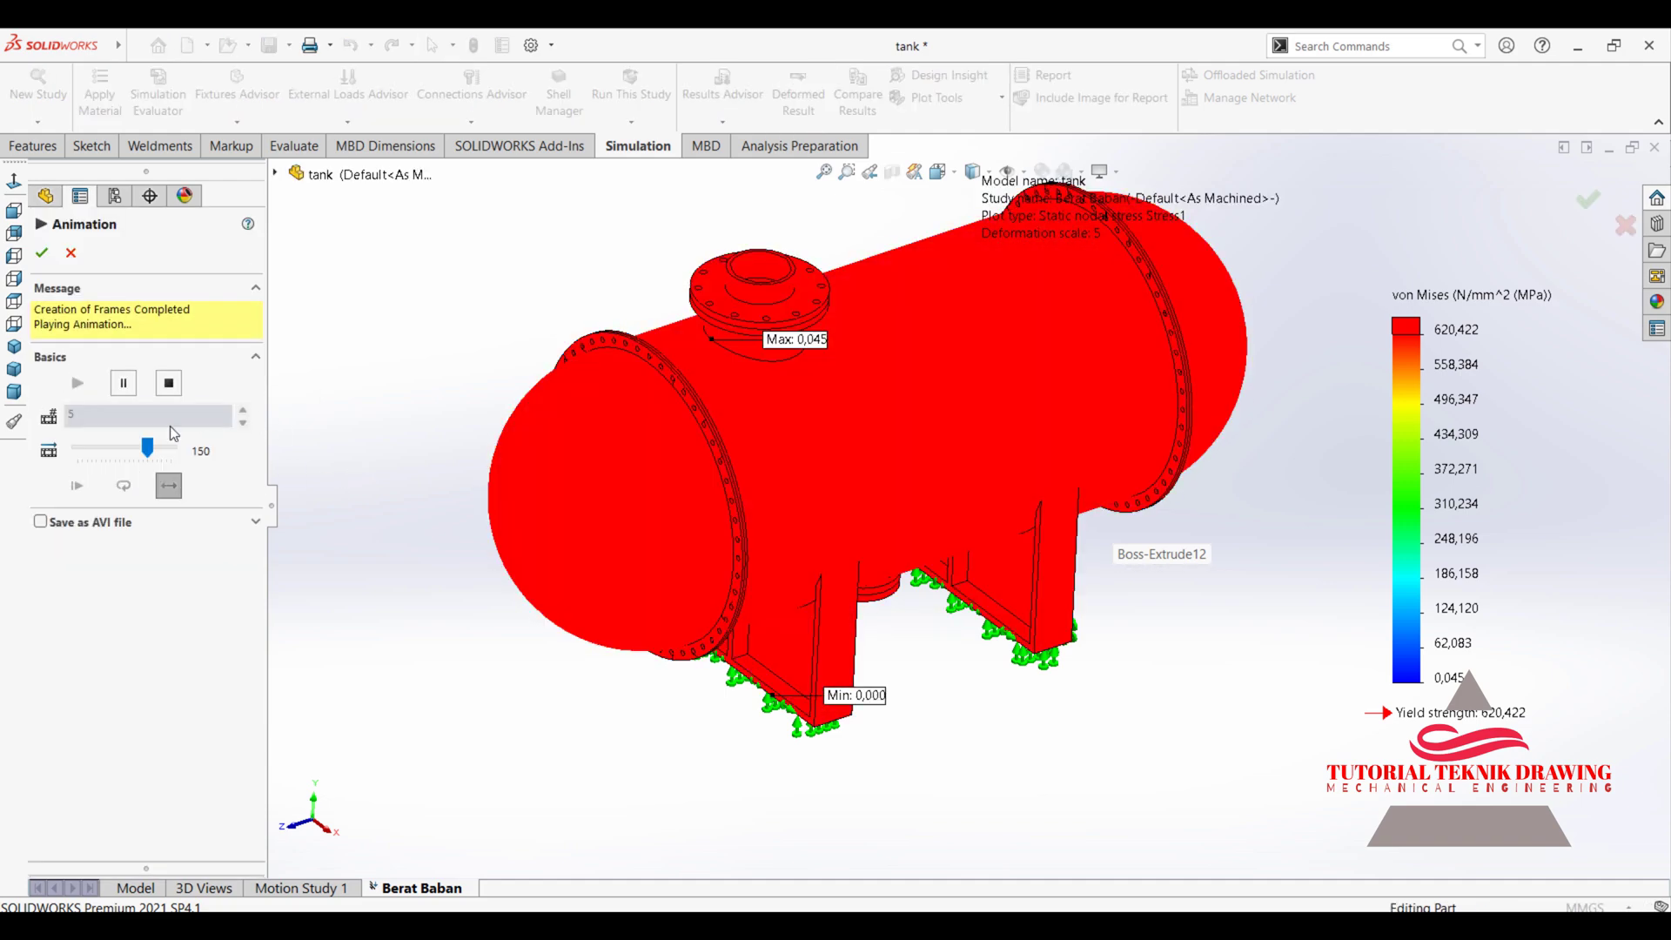
{"action": "left_click", "coordinate": [169, 383]}
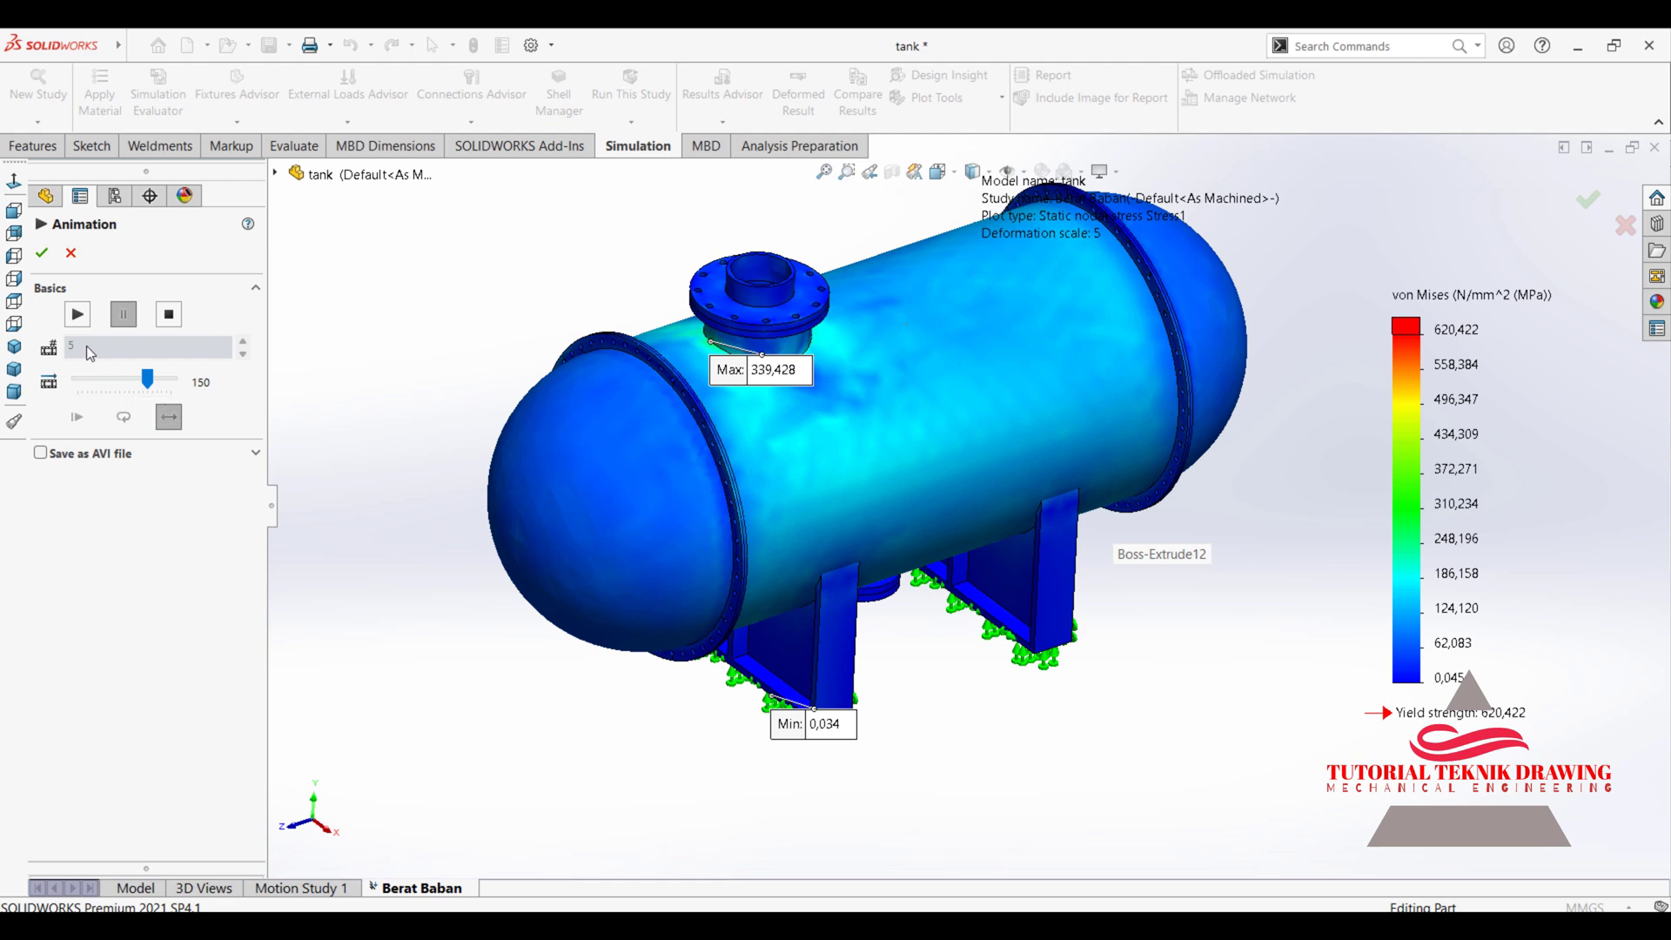
{"action": "left_click_drag", "start_coordinate": [149, 391], "coordinate": [171, 387]}
{"action": "left_click", "coordinate": [169, 315]}
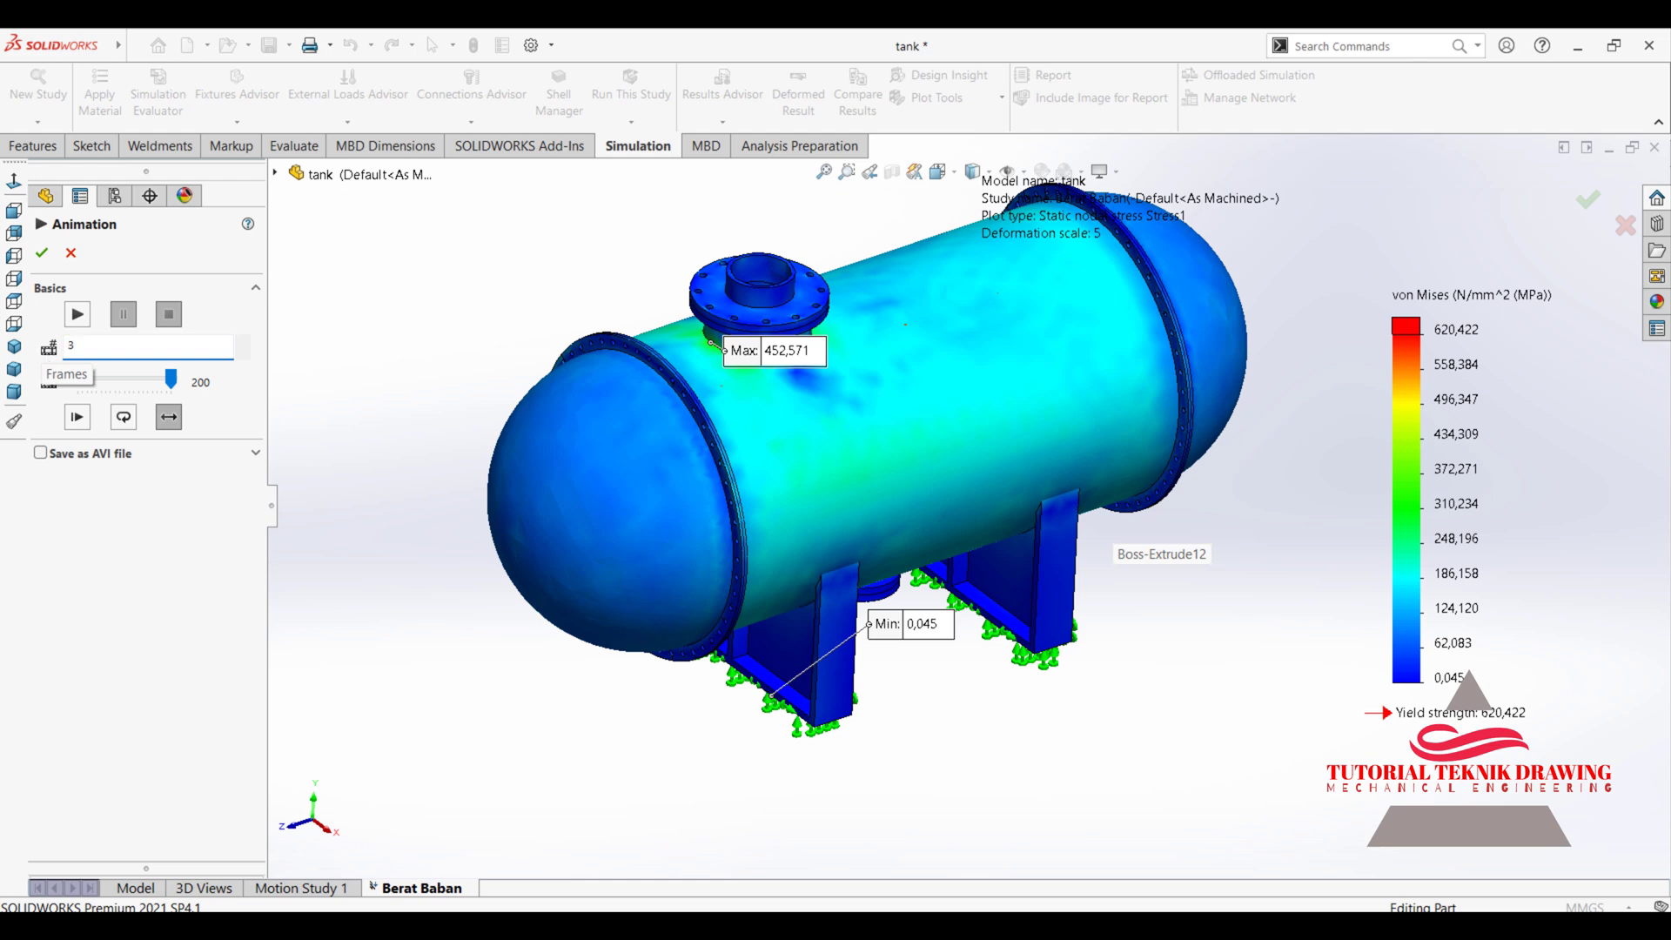
{"action": "type", "text": "0"}
{"action": "left_click", "coordinate": [76, 314]}
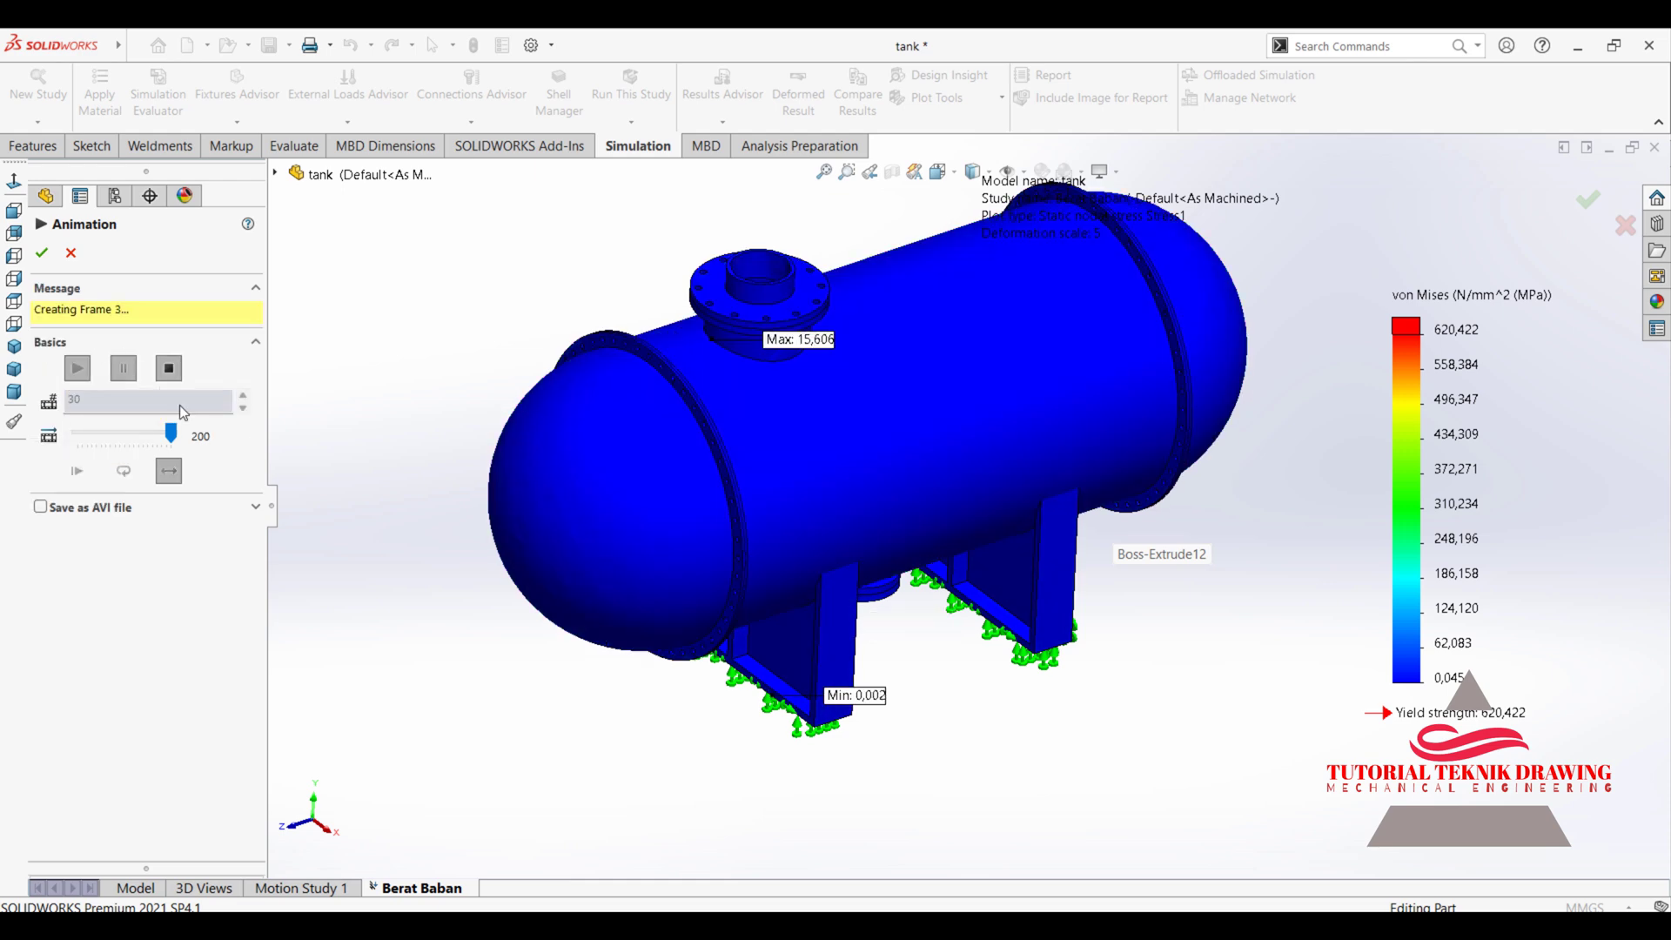